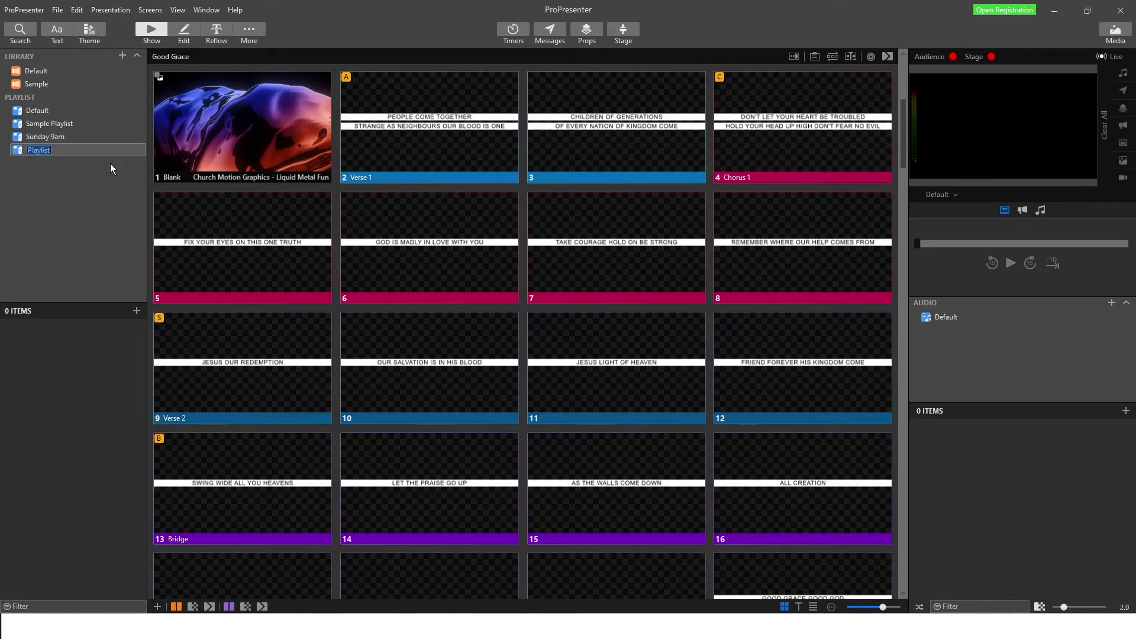
Step: Name the new playlist Sunday 3pm and select the Sunday 9am playlist
type("3pm")
key("Return")
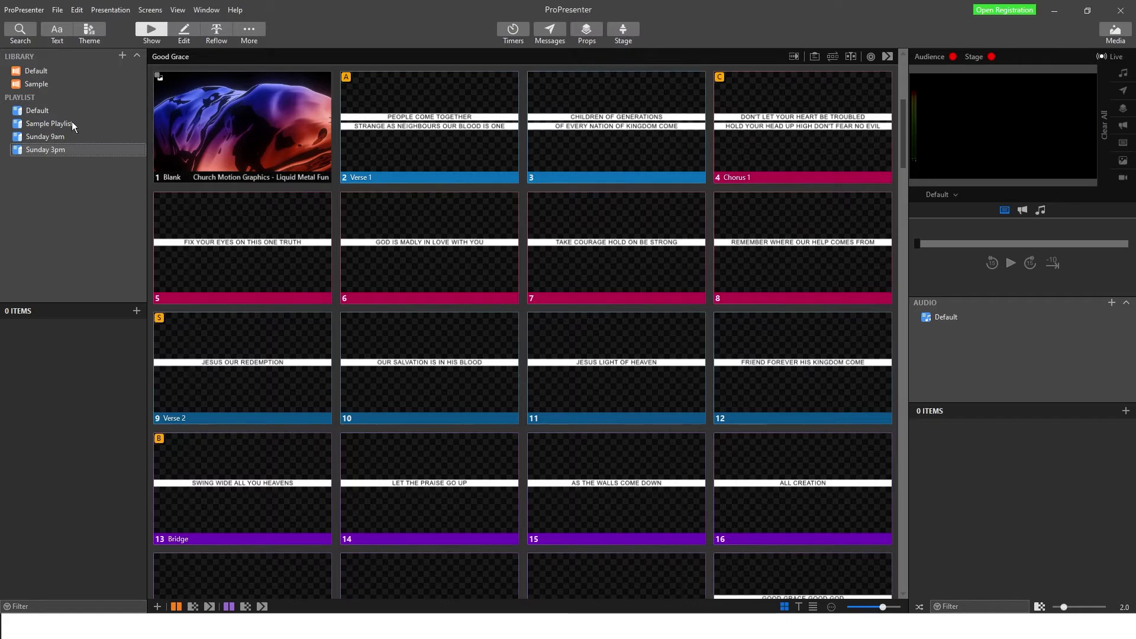
left_click(56, 135)
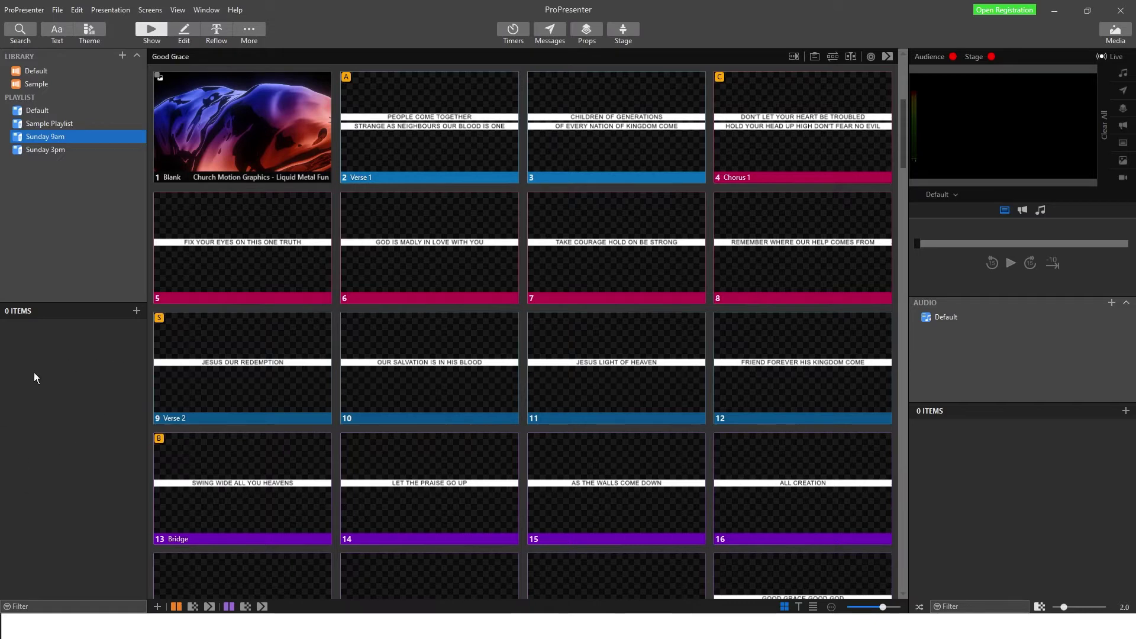
Step: Create a presentation named MC Spot #1 in the Default library at 1920 x 1080
left_click(122, 57)
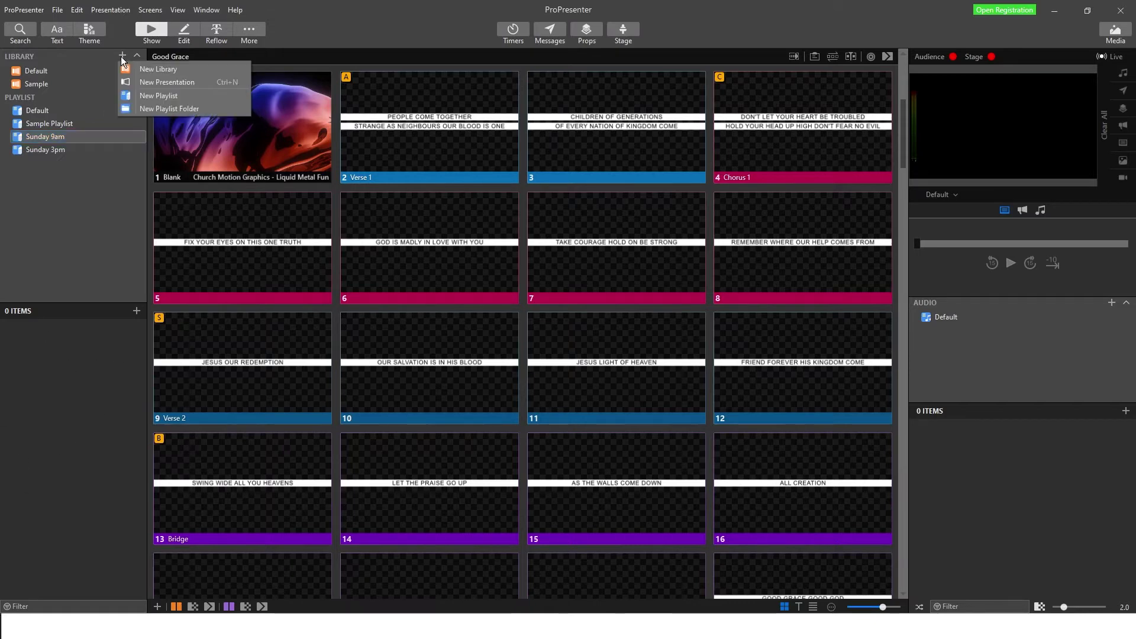
left_click(156, 84)
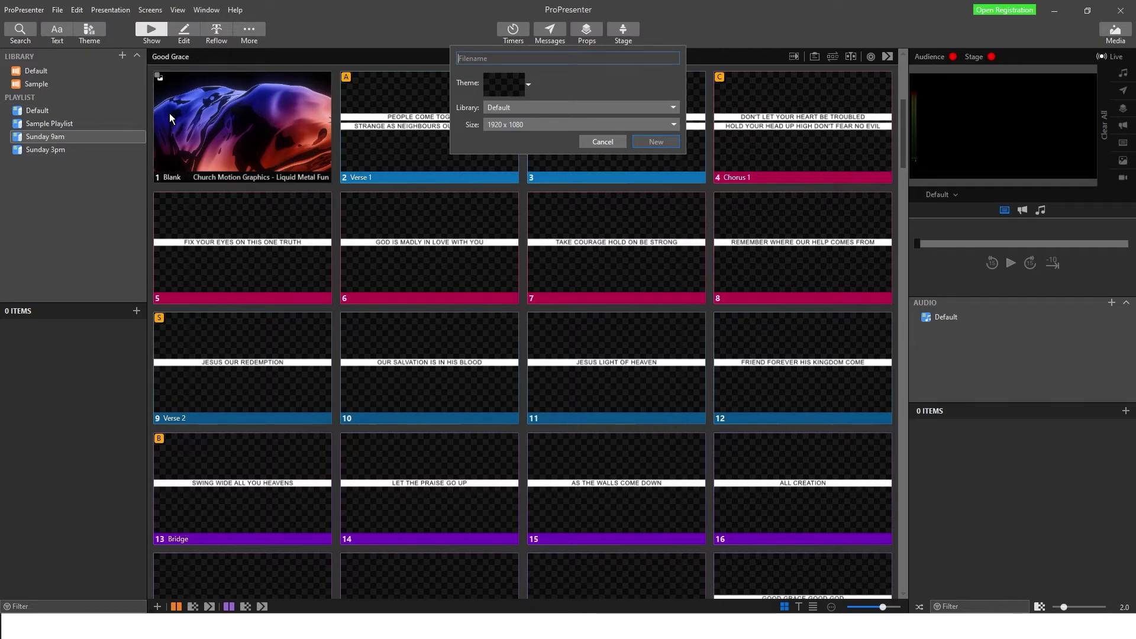
type("MC Spot ")
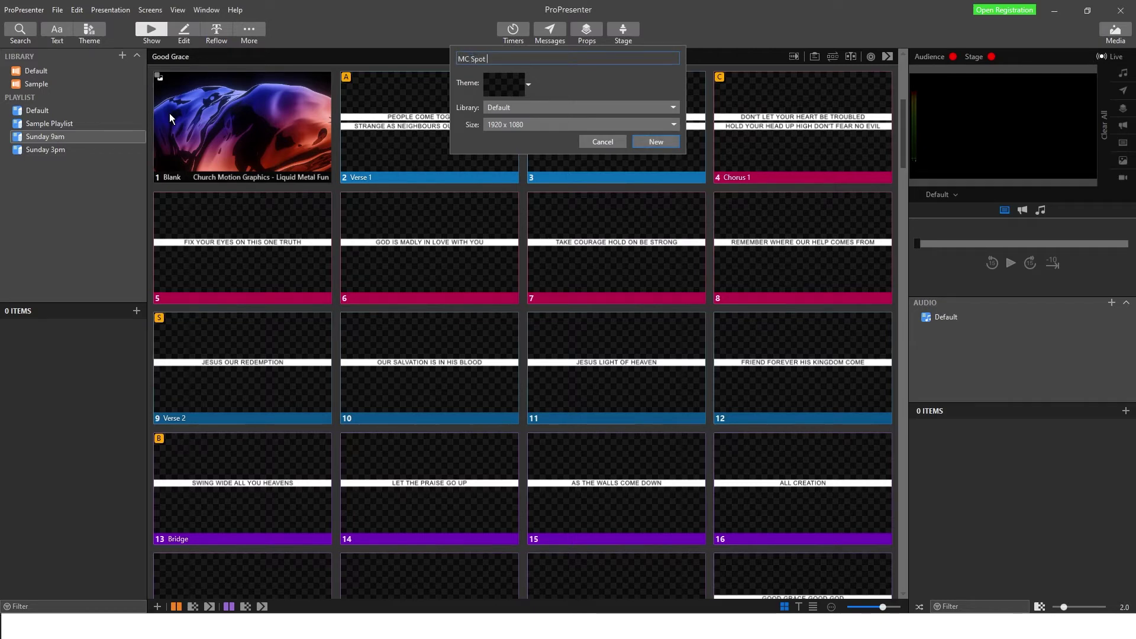
type("#1")
left_click(646, 138)
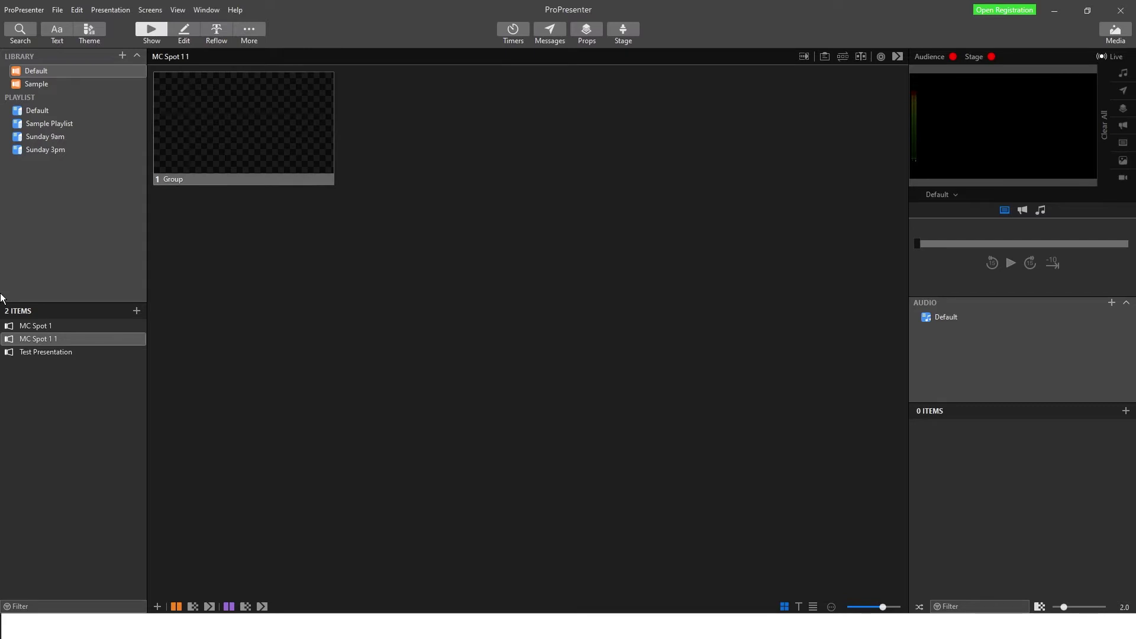
Step: Delete the duplicate presentation MC Spot 1 1 from the Default library
right_click(30, 340)
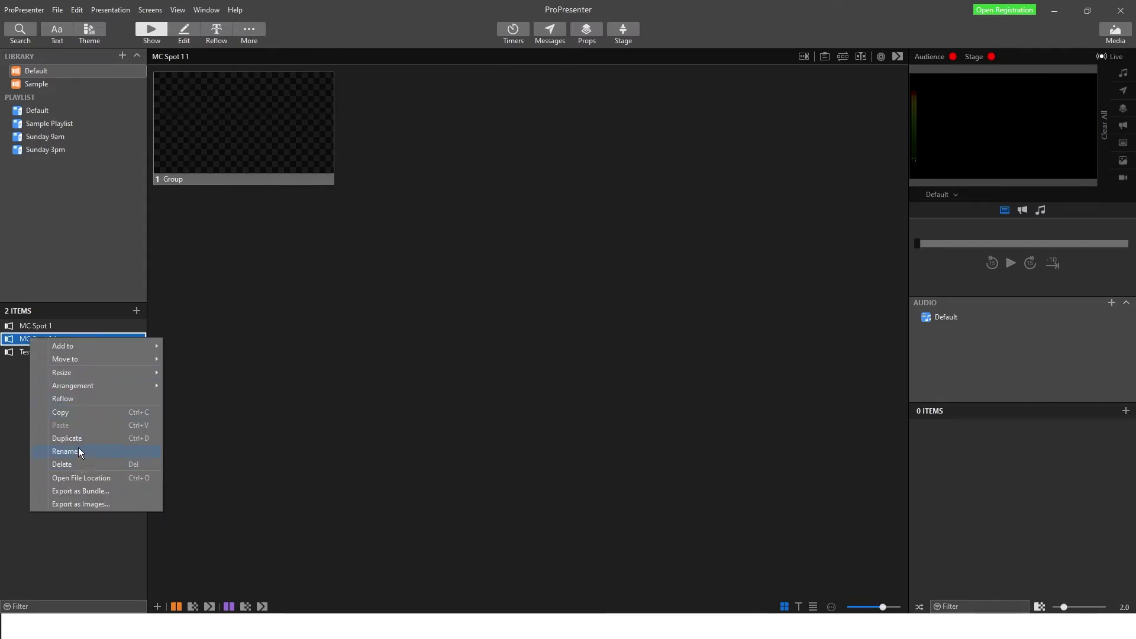
left_click(72, 464)
left_click(612, 335)
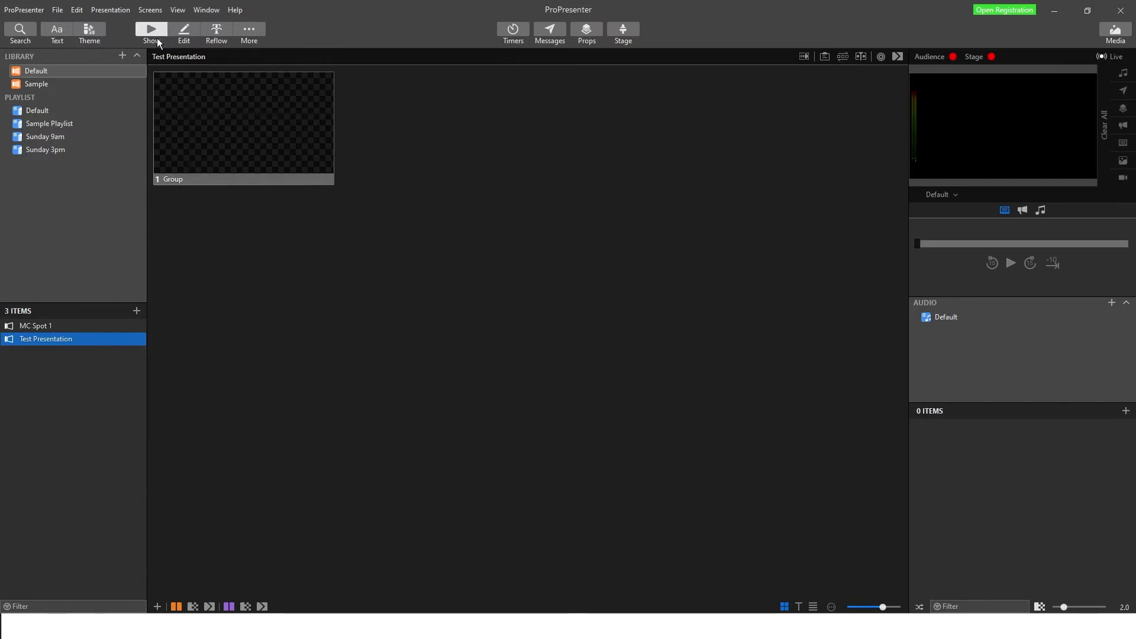
left_click(122, 55)
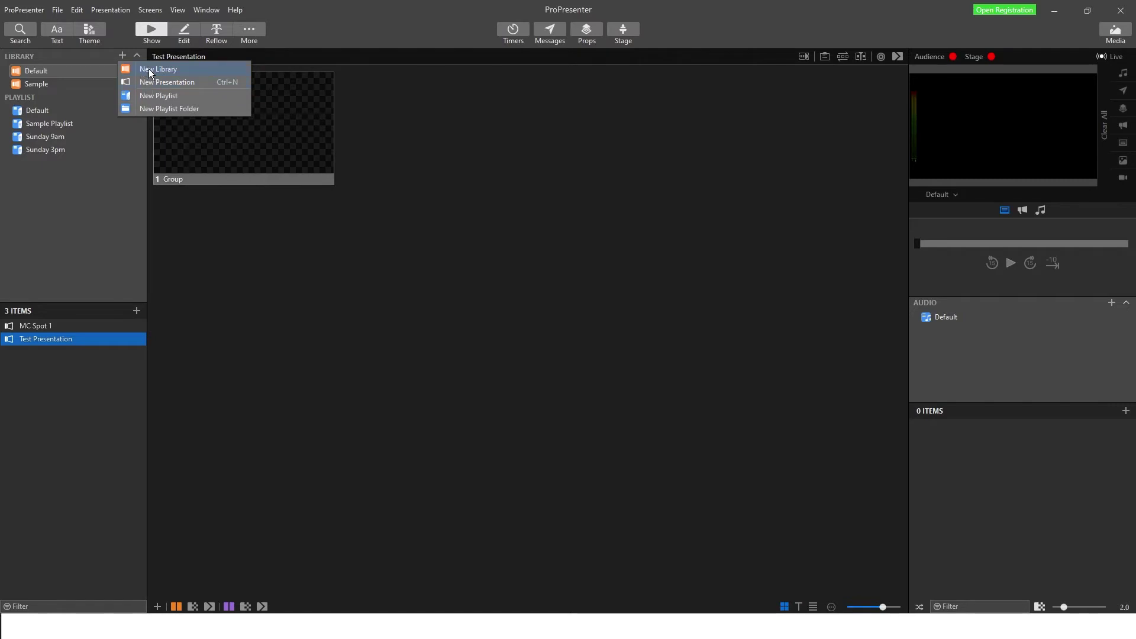
left_click(119, 194)
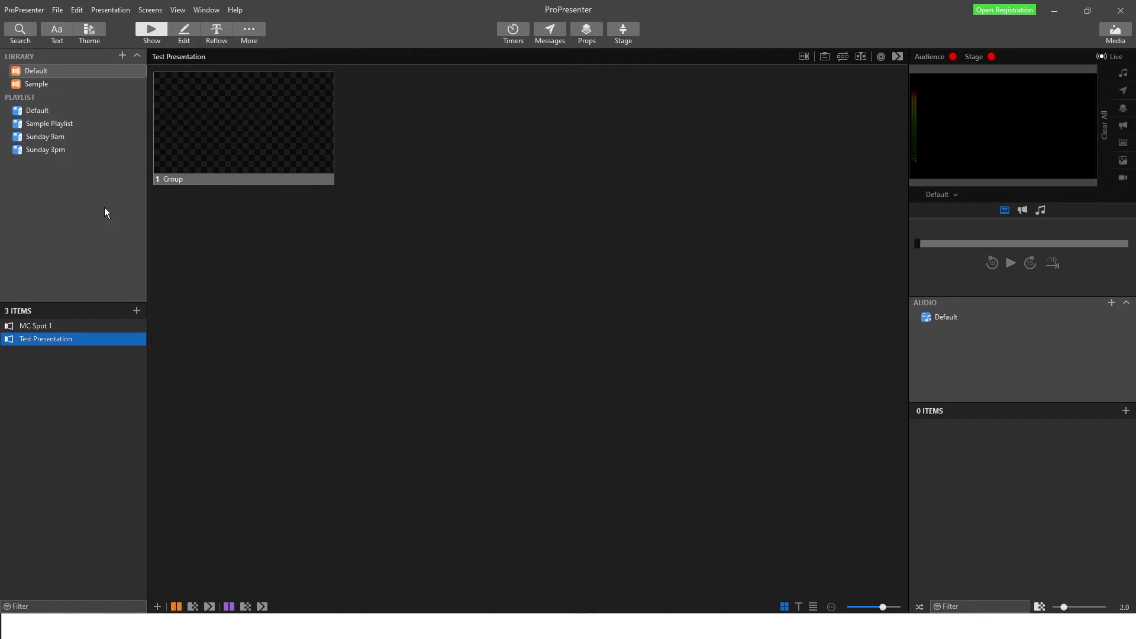
left_click(58, 10)
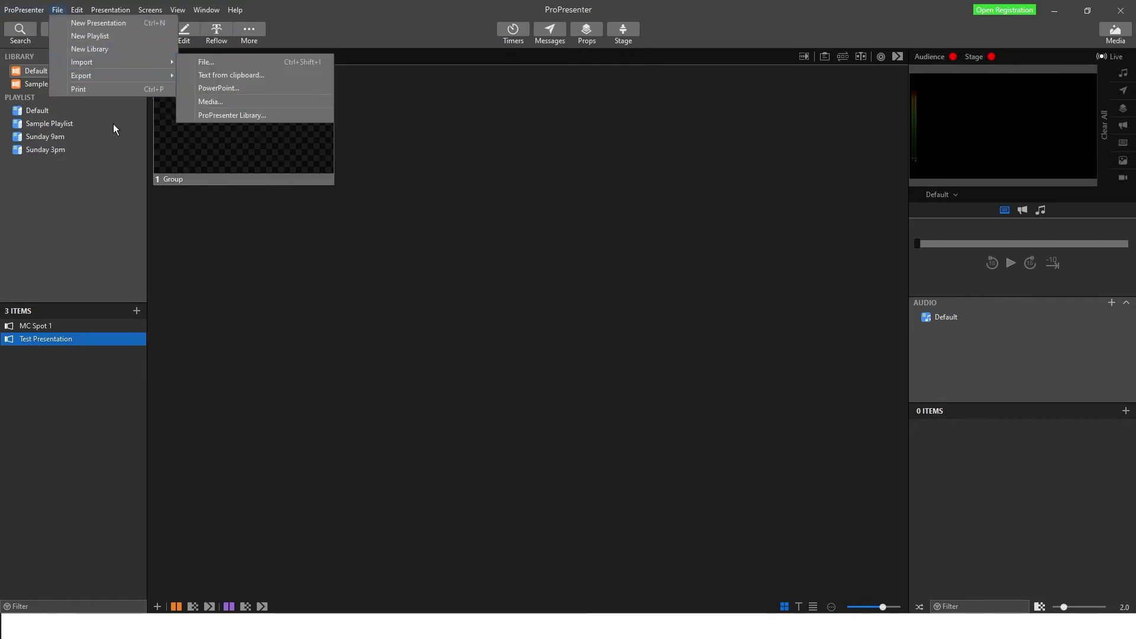
left_click(112, 199)
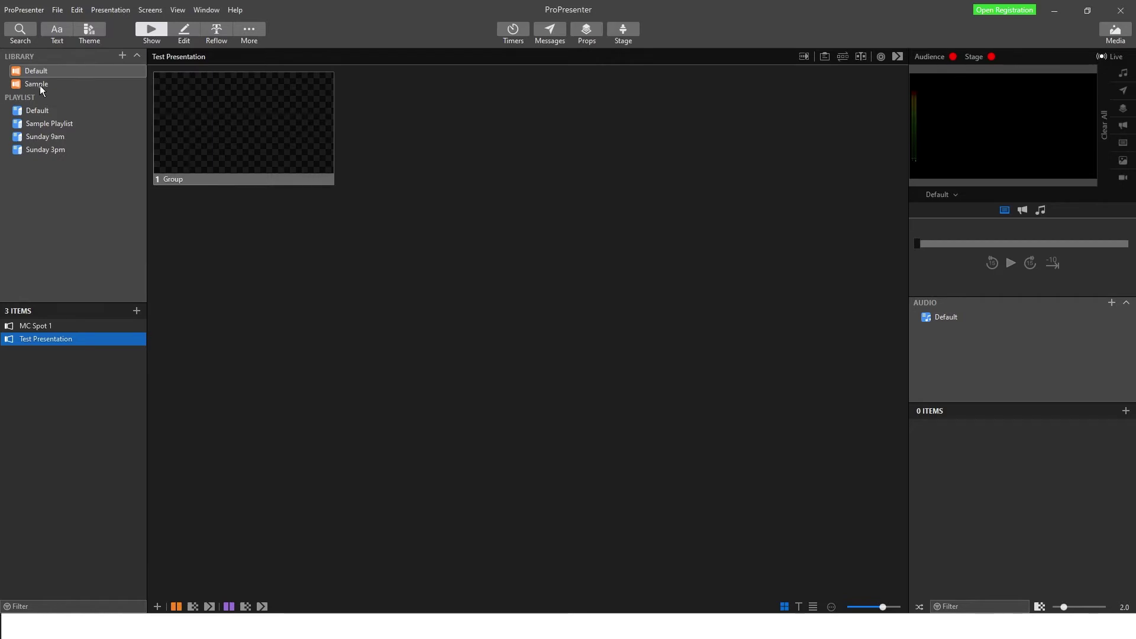
Step: Add the MC Spot 1 presentation from the Default library to the Sunday 9am playlist
left_click(35, 326)
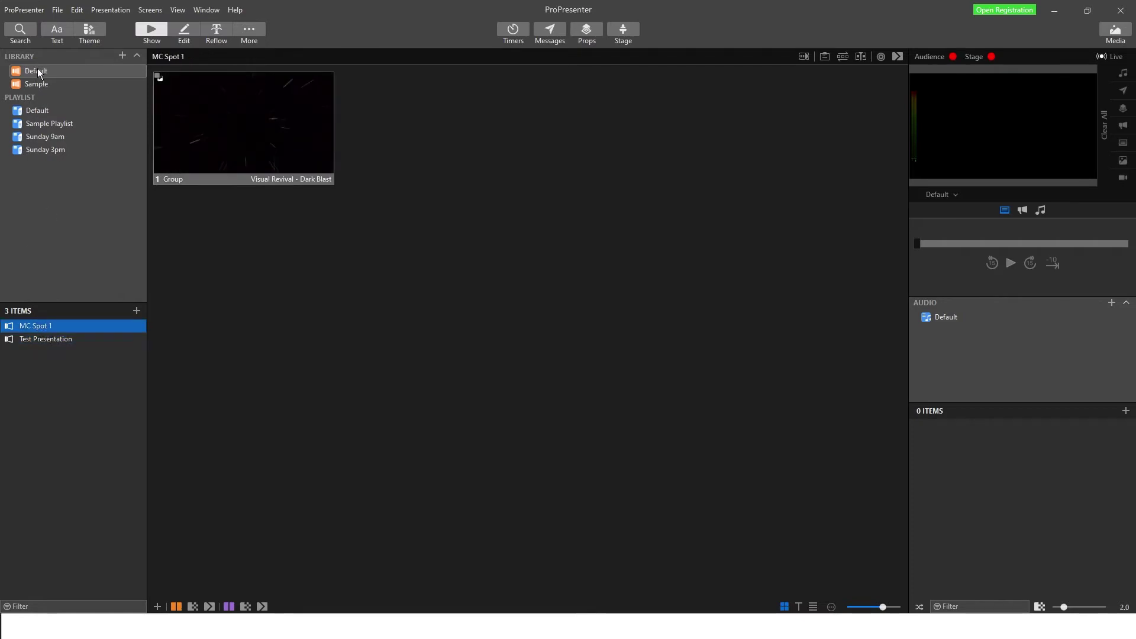
left_click(43, 138)
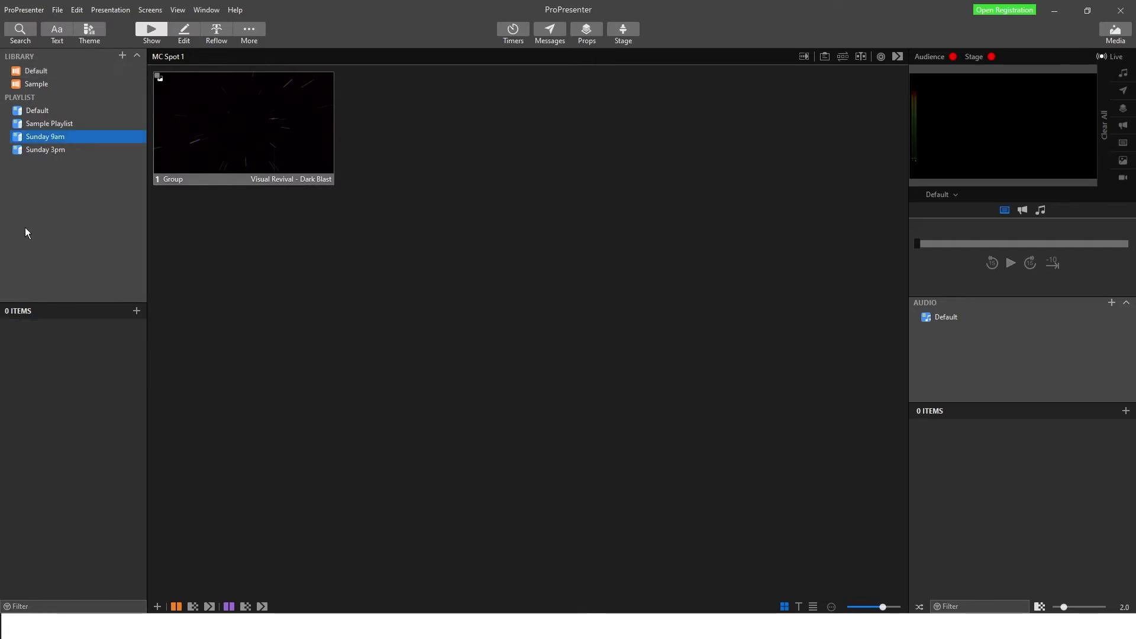
left_click(38, 69)
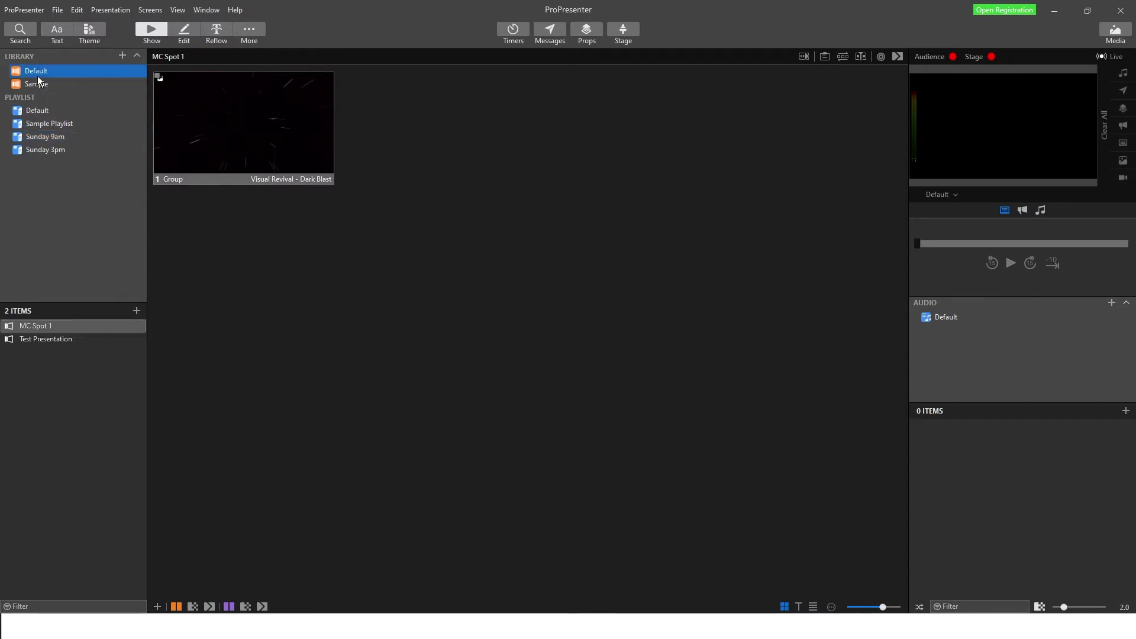
left_click_drag(50, 325, 64, 136)
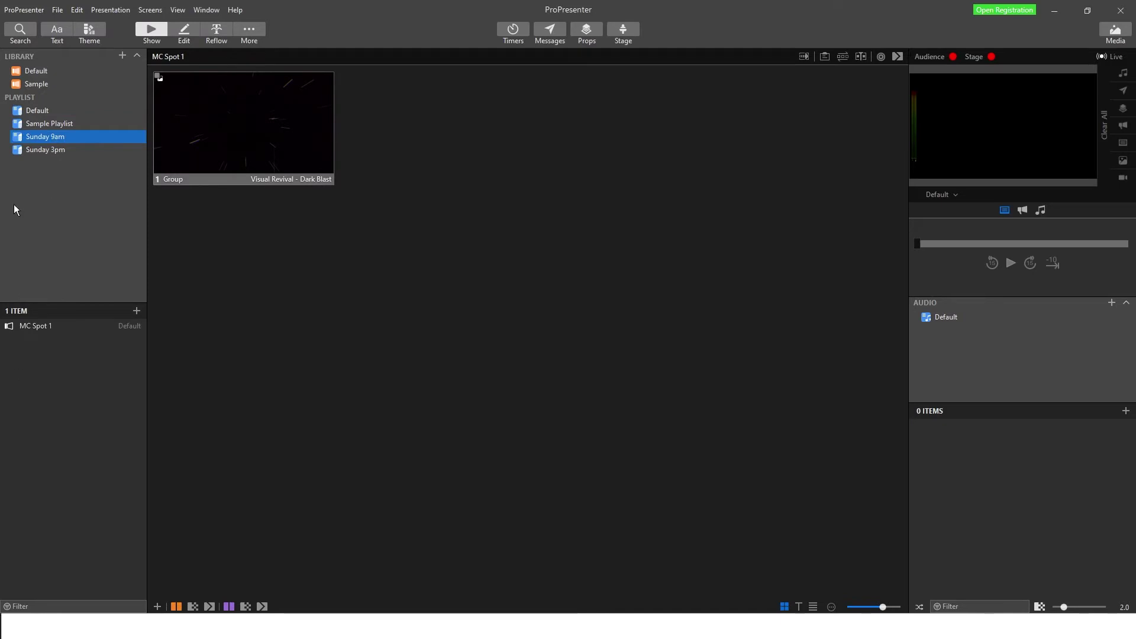
Step: Add the Default library's MC Spot 1 presentation to the Sunday 3pm playlist as well
left_click(36, 71)
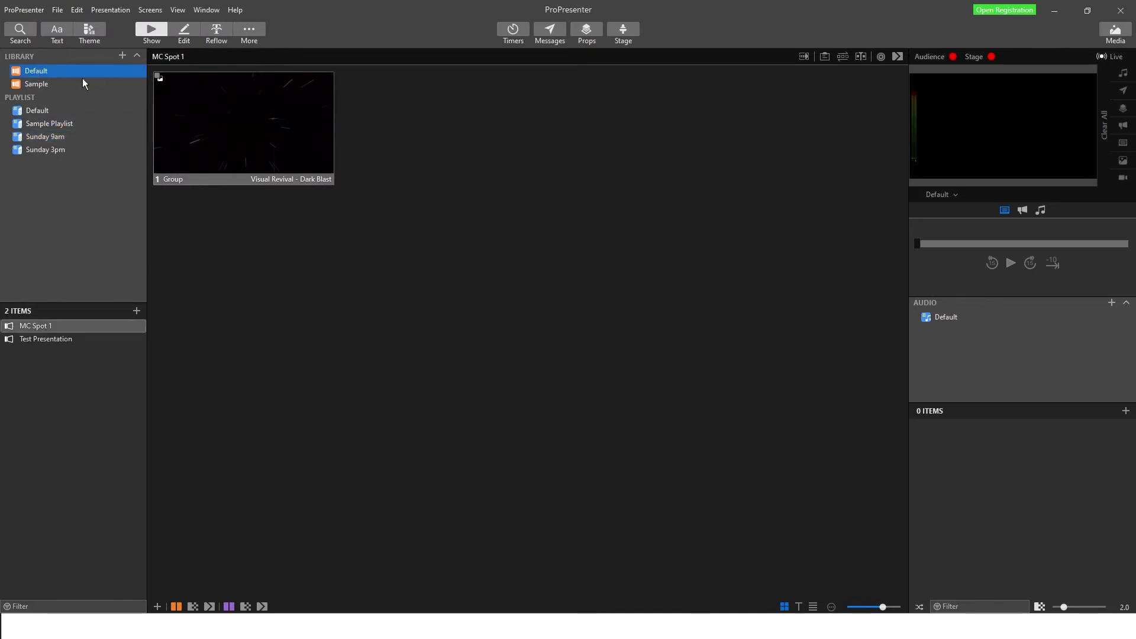
left_click(46, 137)
left_click(36, 71)
left_click_drag(31, 325, 37, 150)
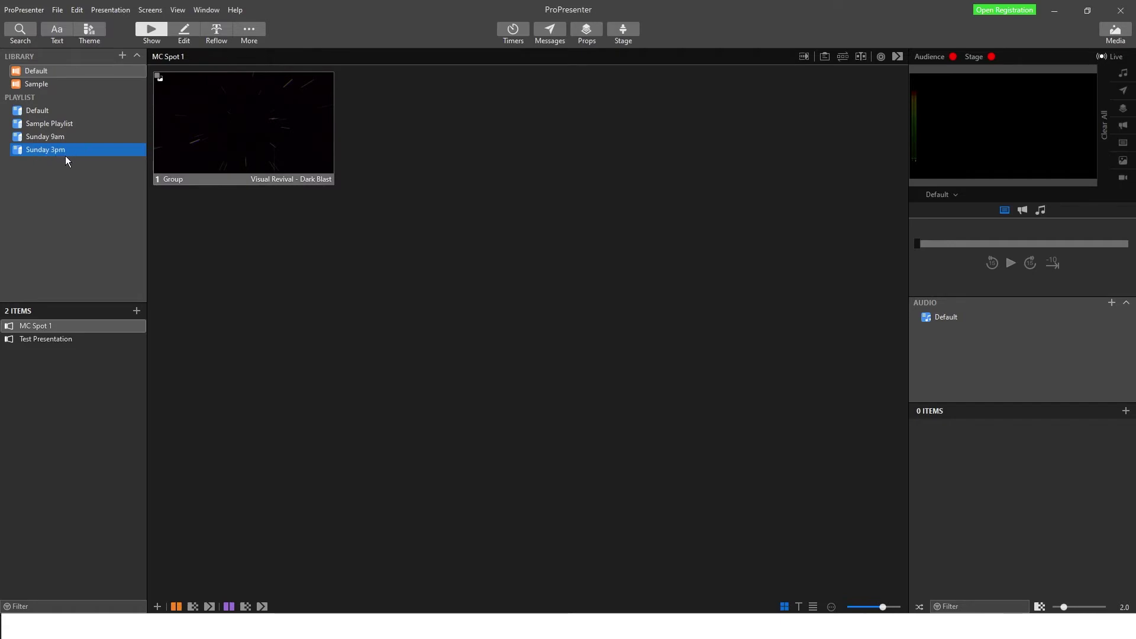
Step: Enter "Welcome to church" as the text of the MC Spot 1 slide and send the slide to the output
left_click(232, 129)
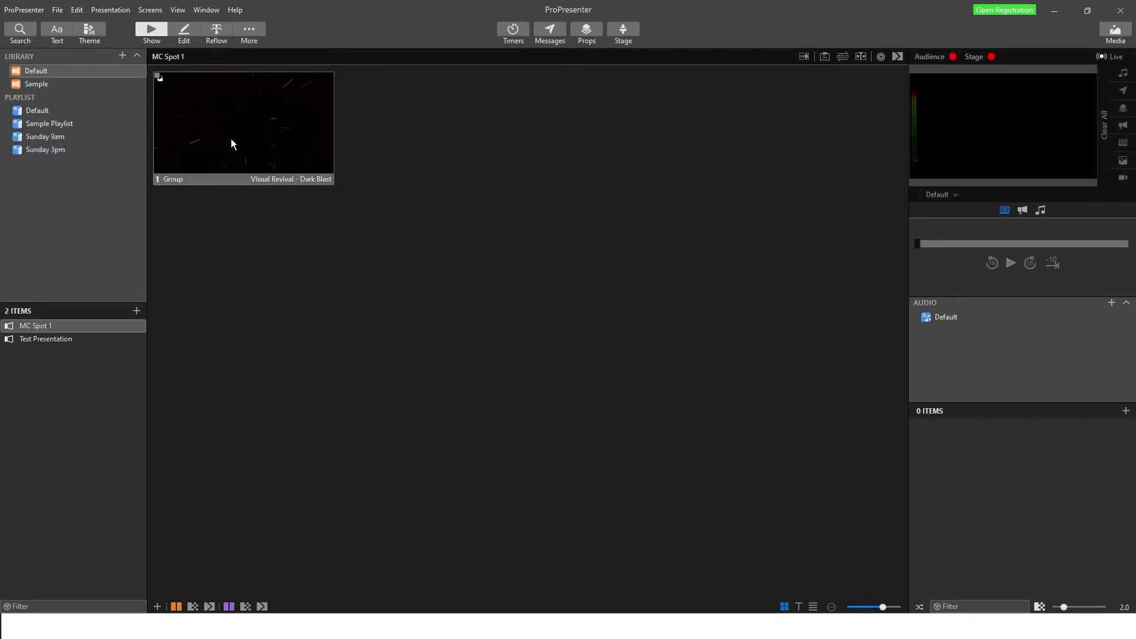
right_click(217, 146)
left_click(250, 153)
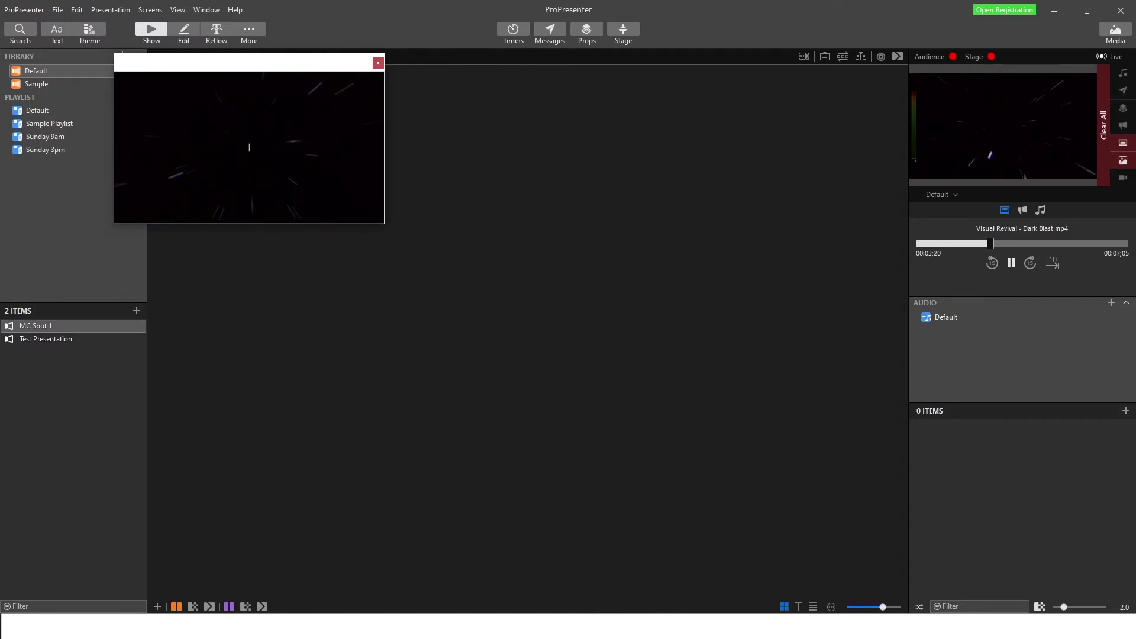
type("Weldome to church")
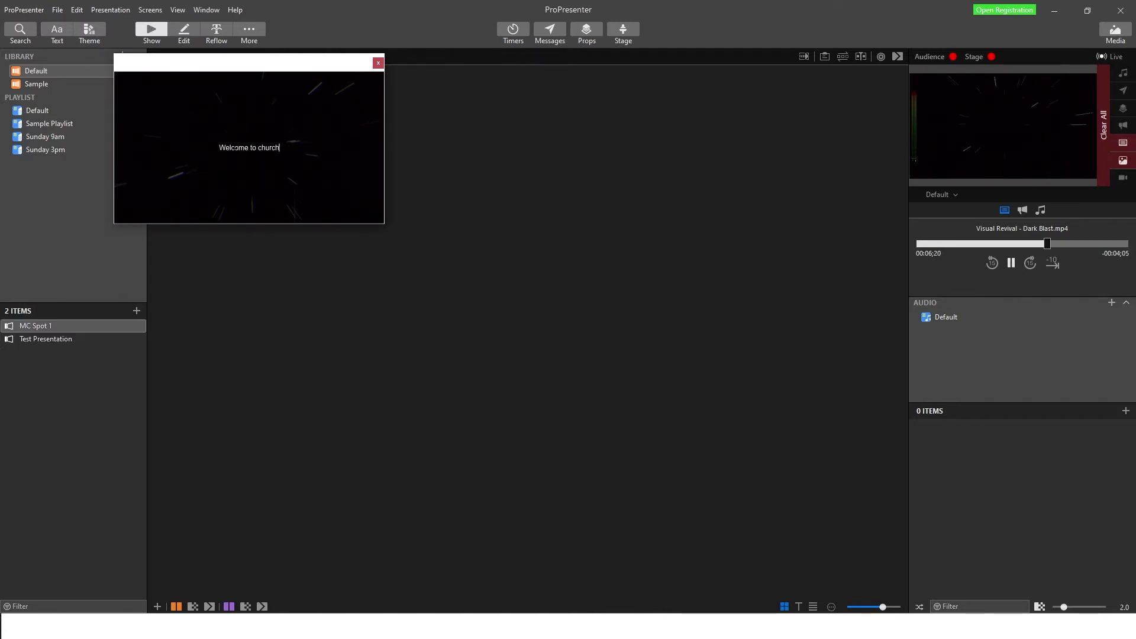
key("Return")
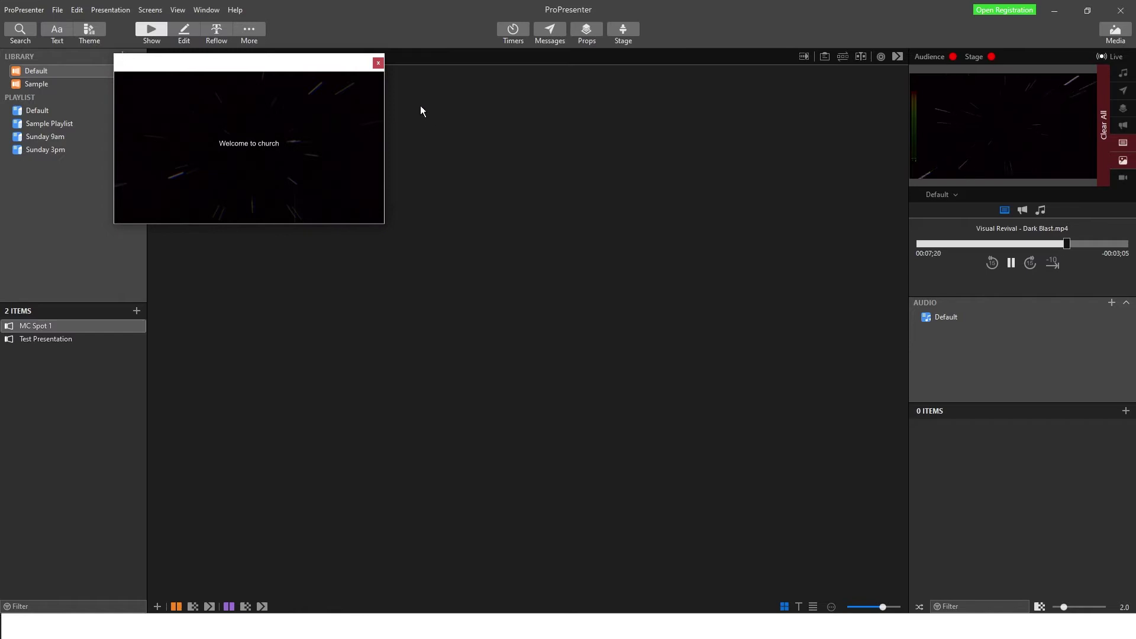
left_click(378, 64)
left_click(268, 127)
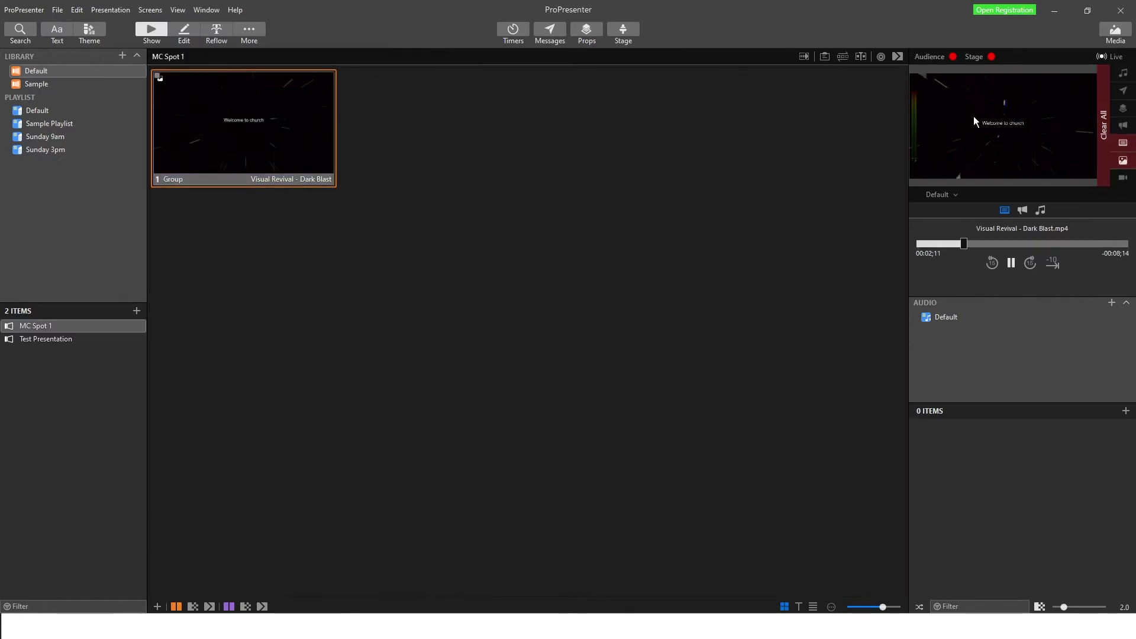
Step: Check the MC Spot 1 slide in both the Sunday 3pm and Sunday 9am playlists
left_click(58, 149)
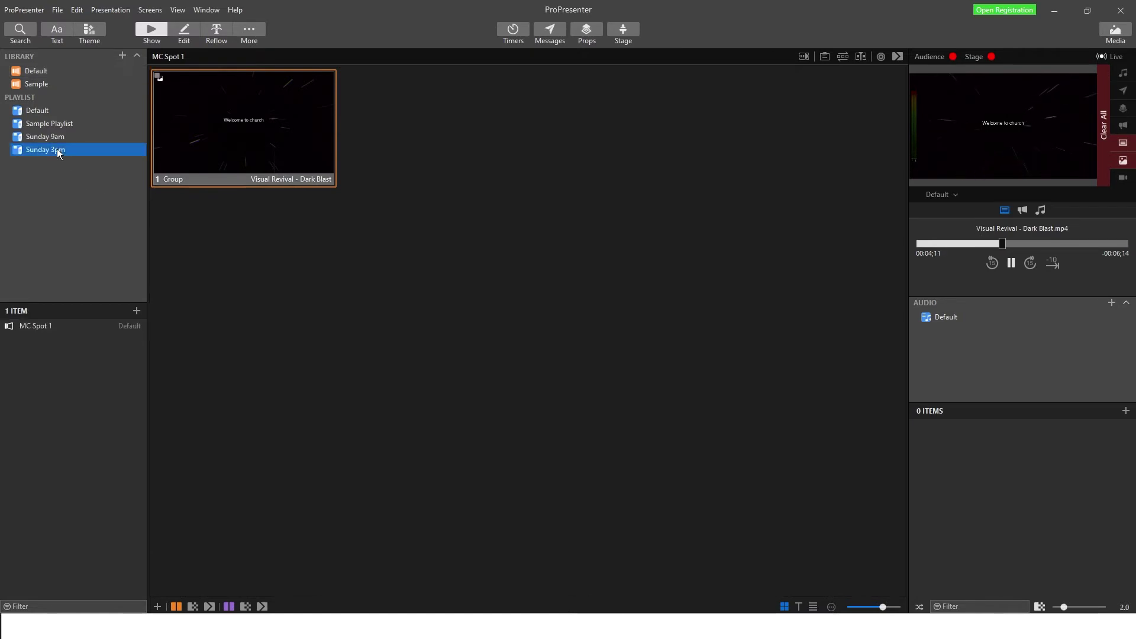
left_click(29, 328)
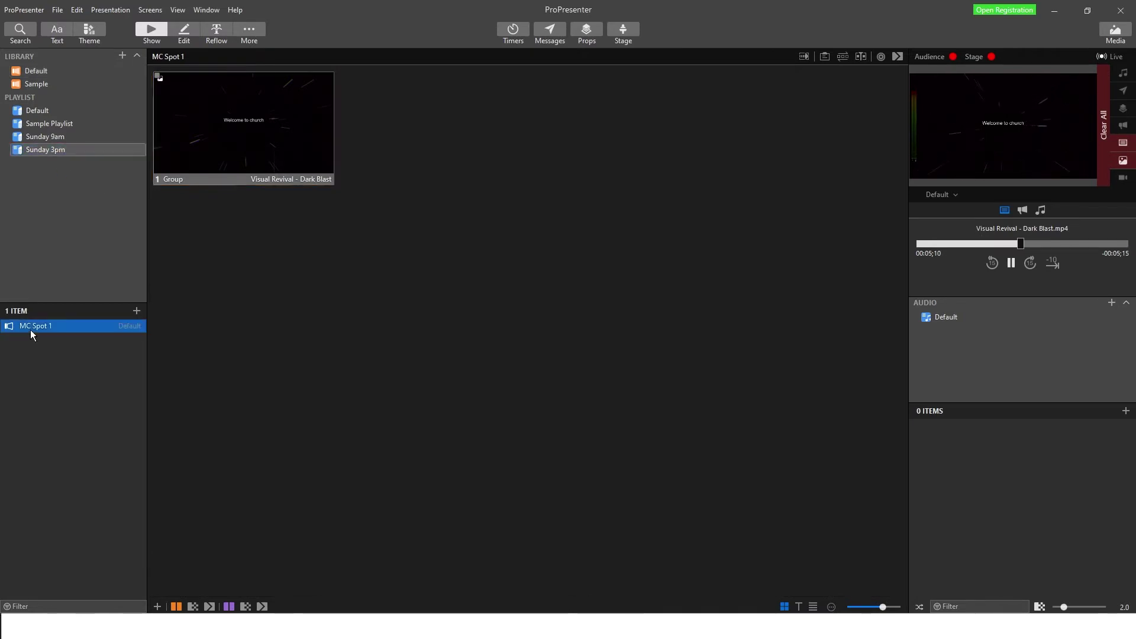
left_click(61, 139)
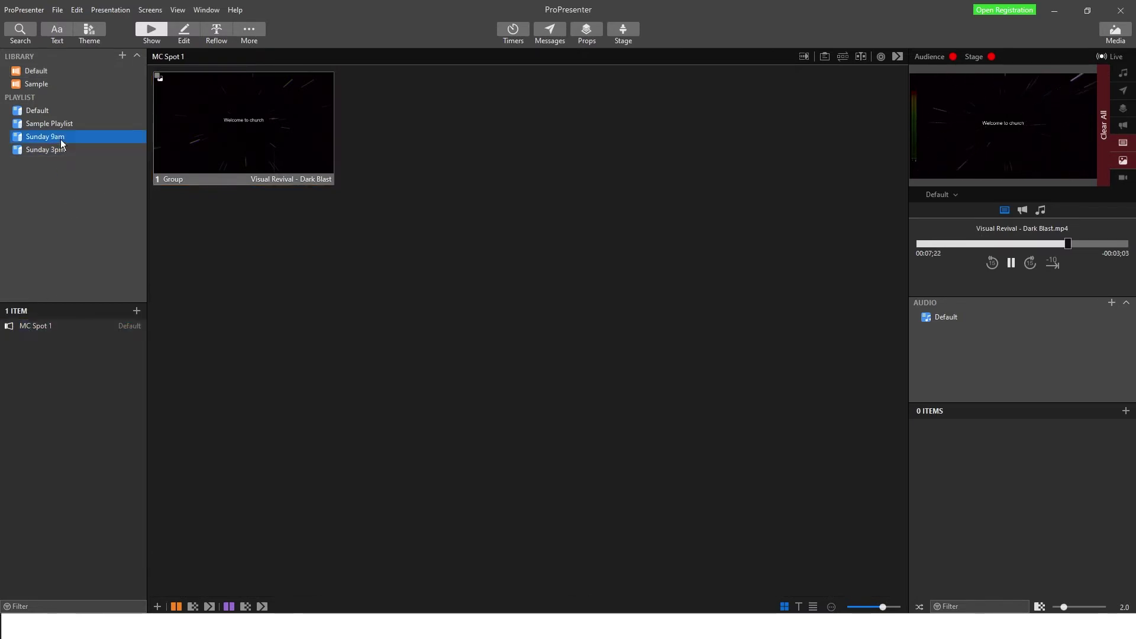
left_click(35, 326)
left_click(239, 153)
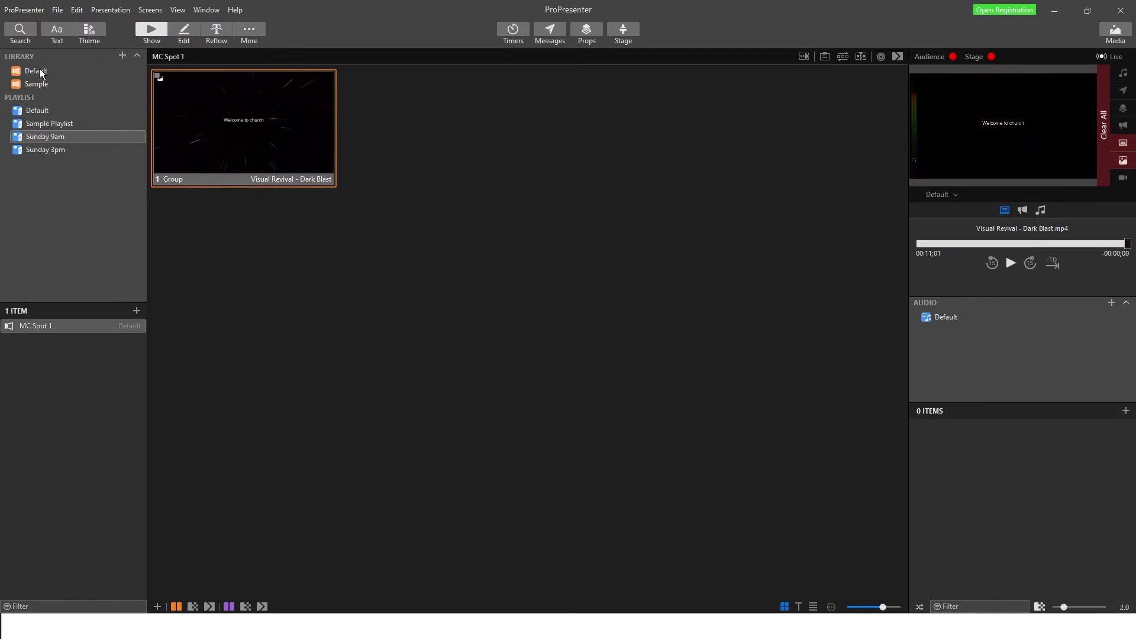
left_click(61, 152)
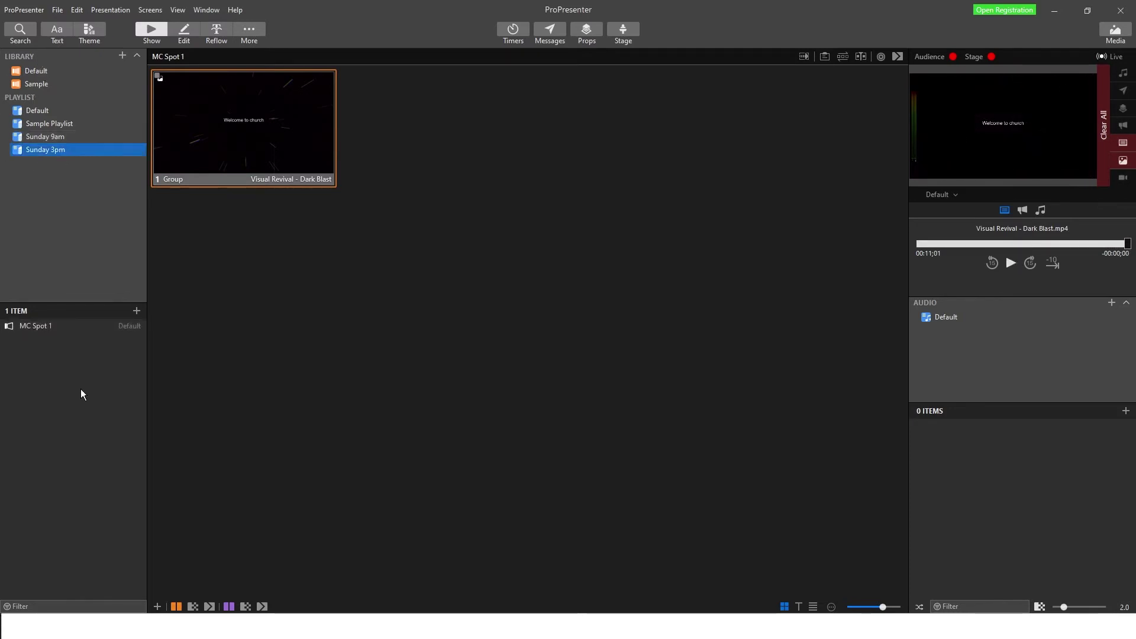
left_click(71, 330)
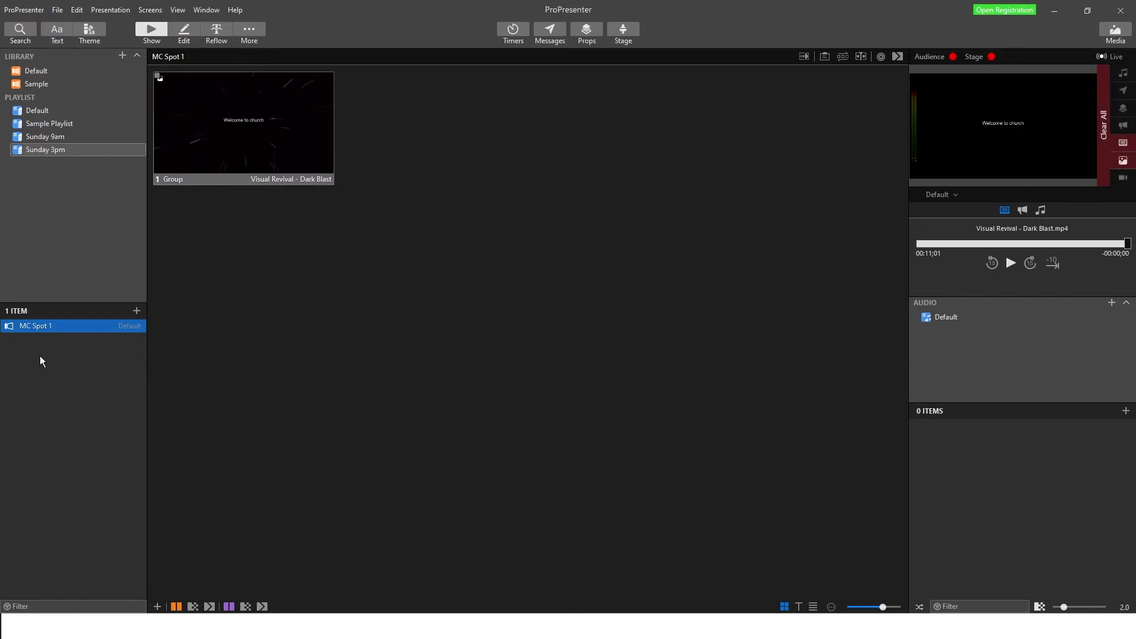
left_click(49, 201)
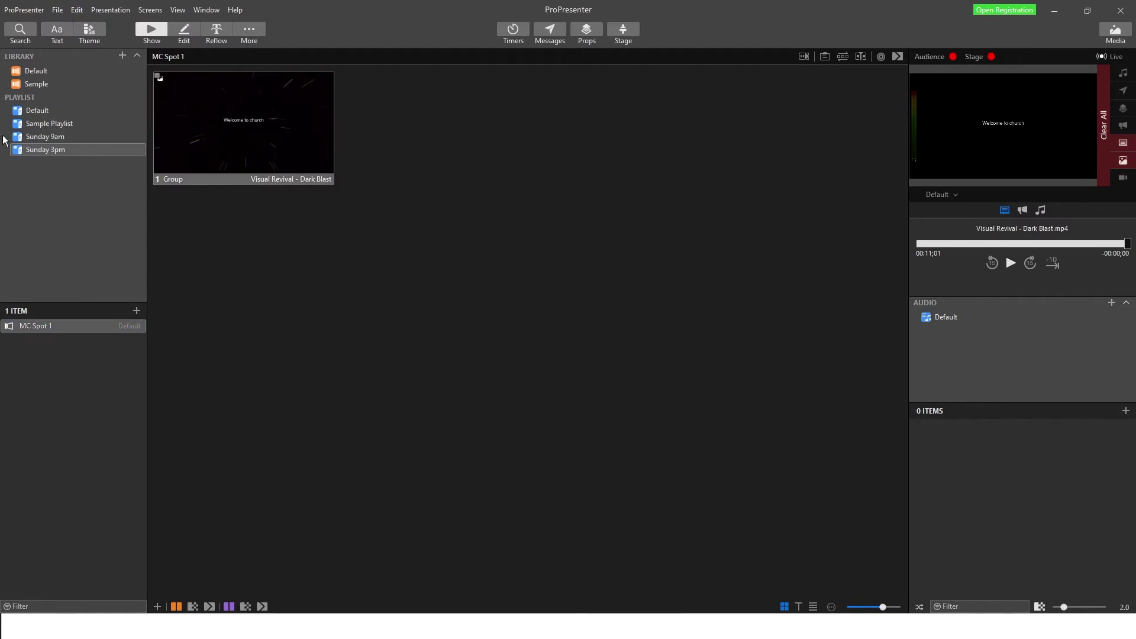
Step: Create a new library named Songs
left_click(121, 55)
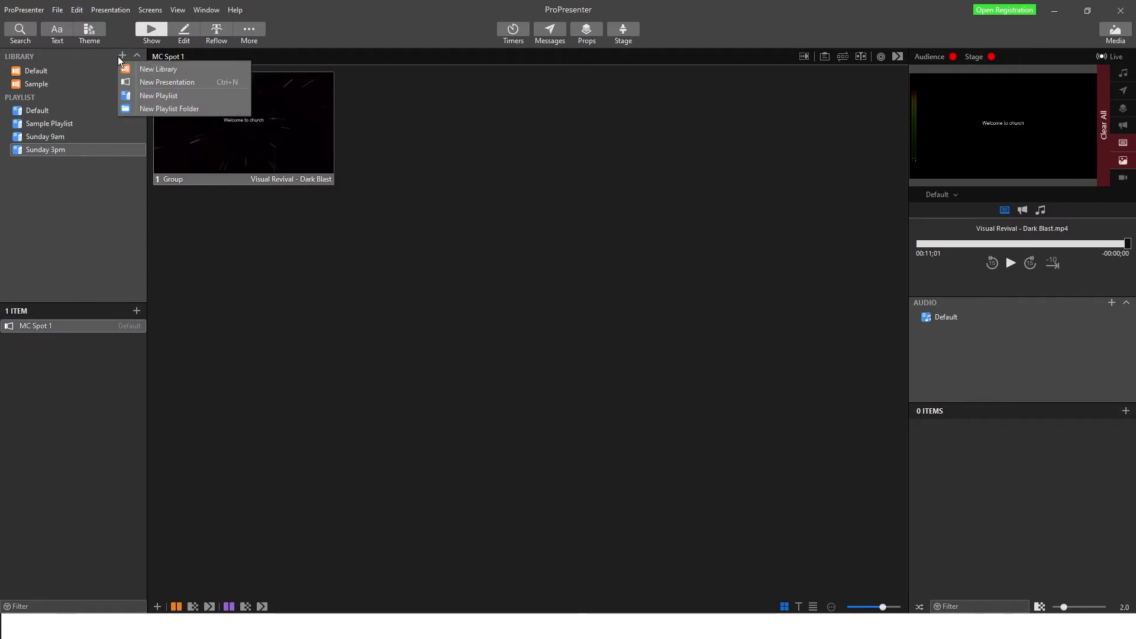
left_click(160, 71)
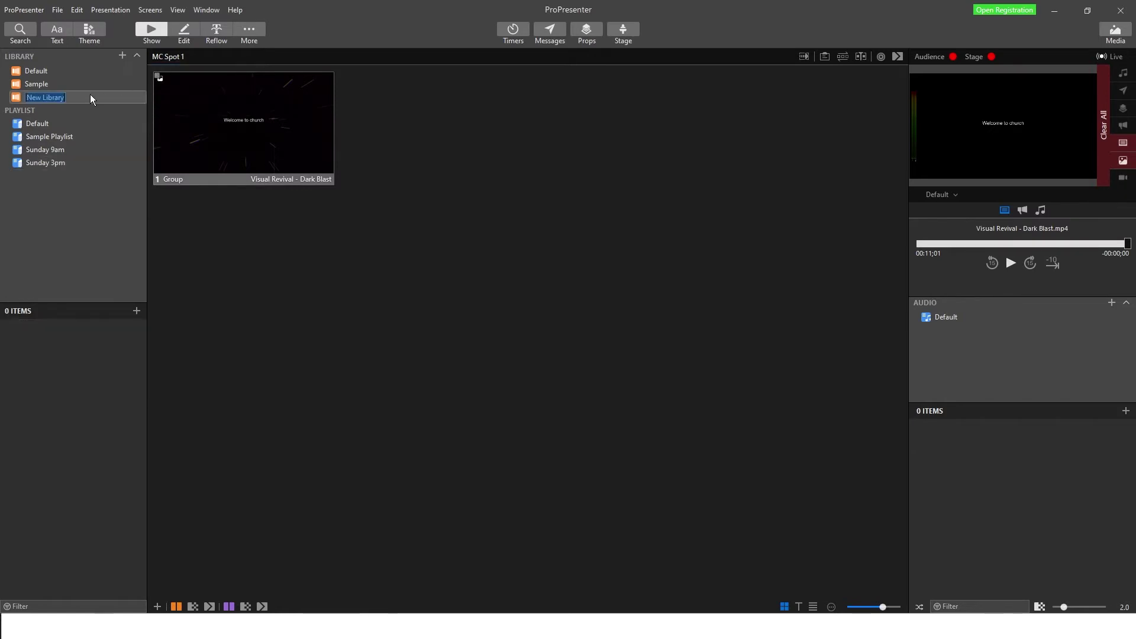
type("Songs")
key("Return")
Step: Move Way Maker, Good Grace, Announcements and Nothing Else from the Sample library to the Songs library
left_click(35, 81)
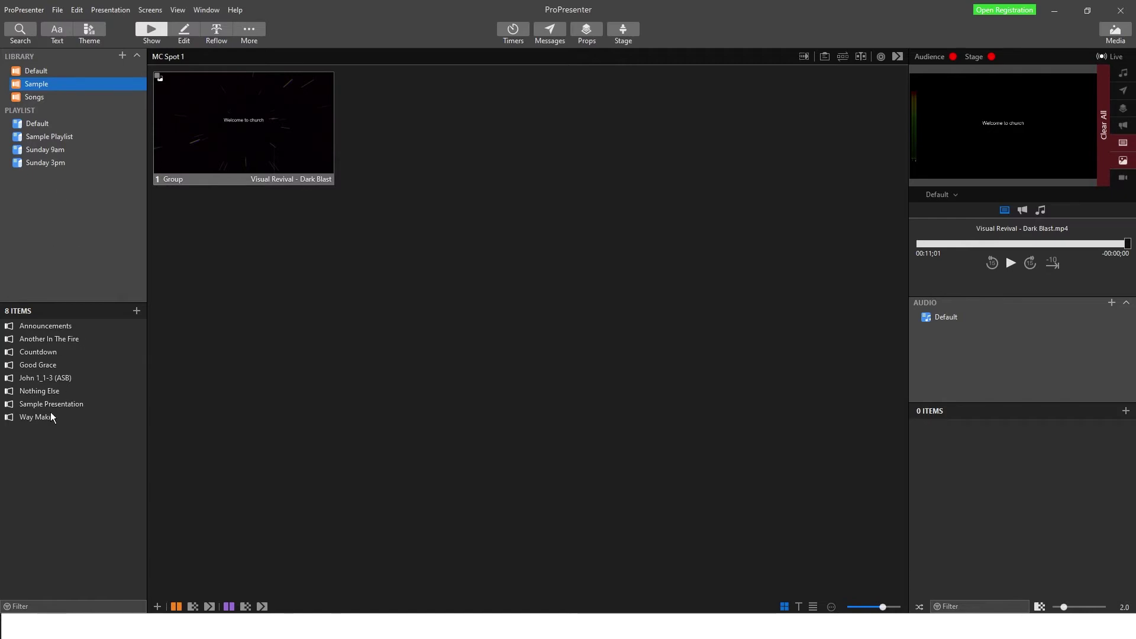
left_click_drag(48, 415, 36, 96)
left_click_drag(44, 364, 35, 98)
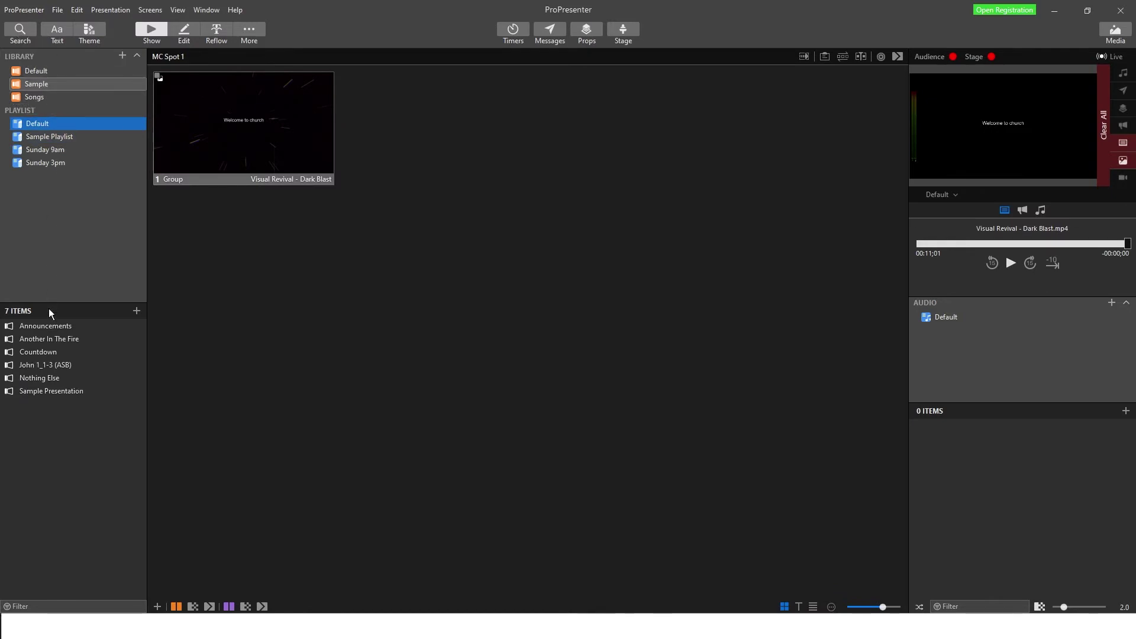
left_click_drag(55, 338, 46, 96)
left_click_drag(51, 367, 35, 97)
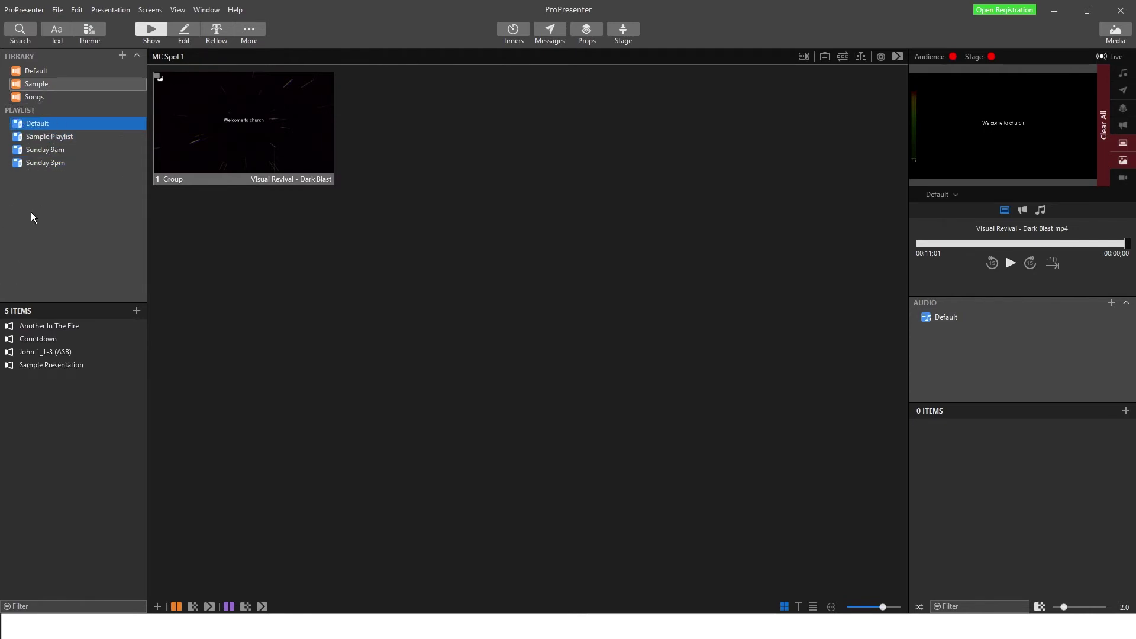
Step: Move Announcements from the Songs library to the Sample library, and return it to Songs
left_click(49, 96)
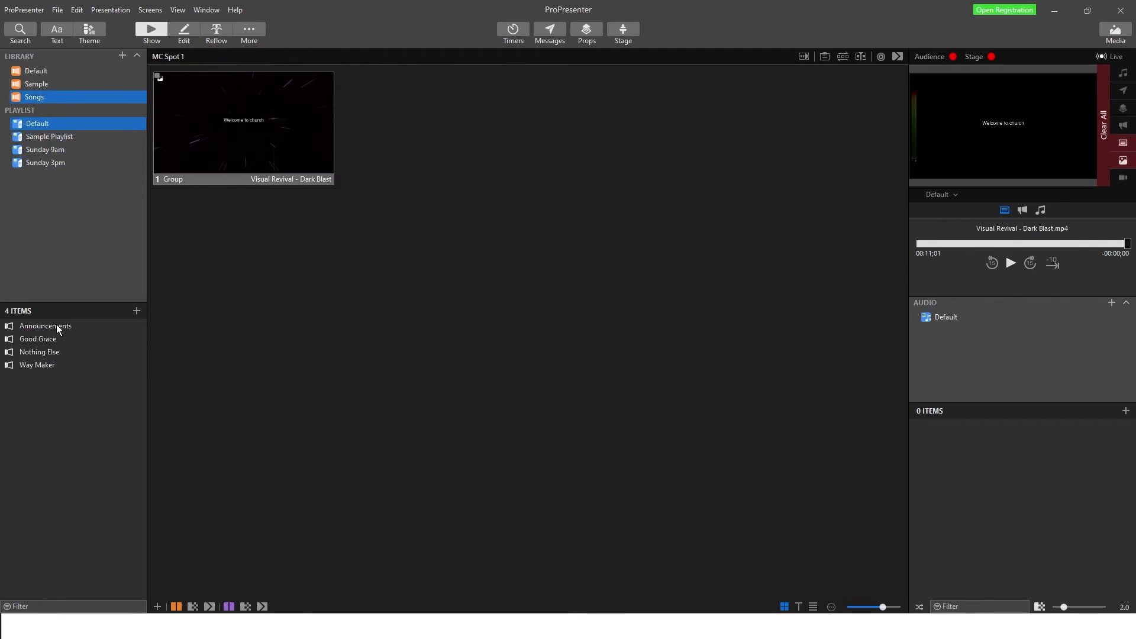
left_click_drag(51, 327, 37, 83)
left_click(60, 87)
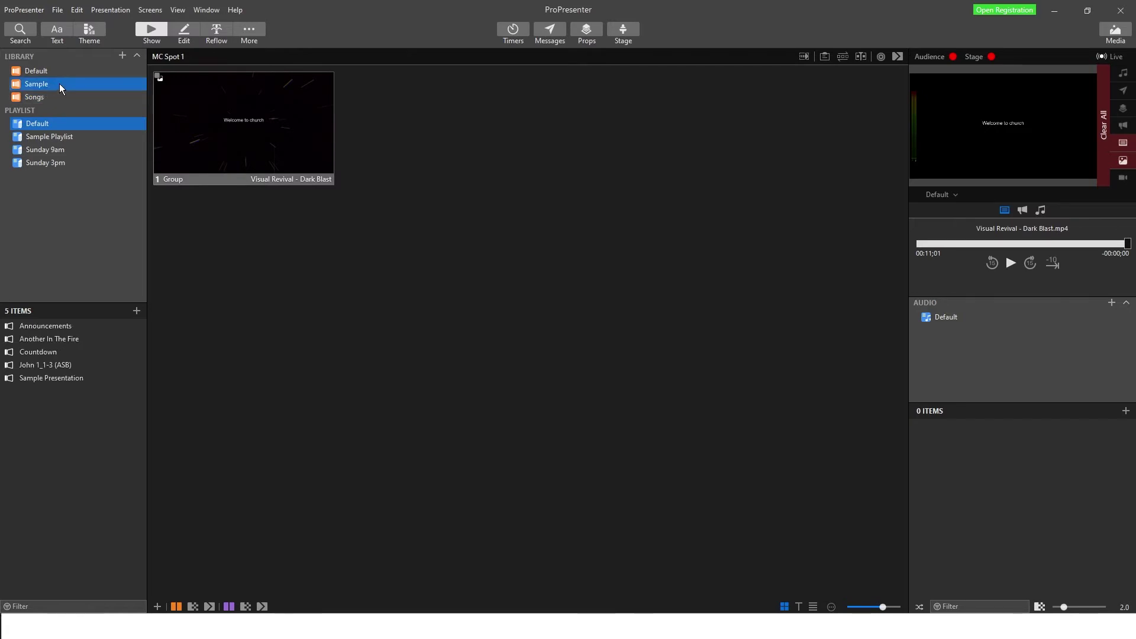
left_click(51, 97)
left_click(47, 86)
left_click_drag(38, 326, 47, 105)
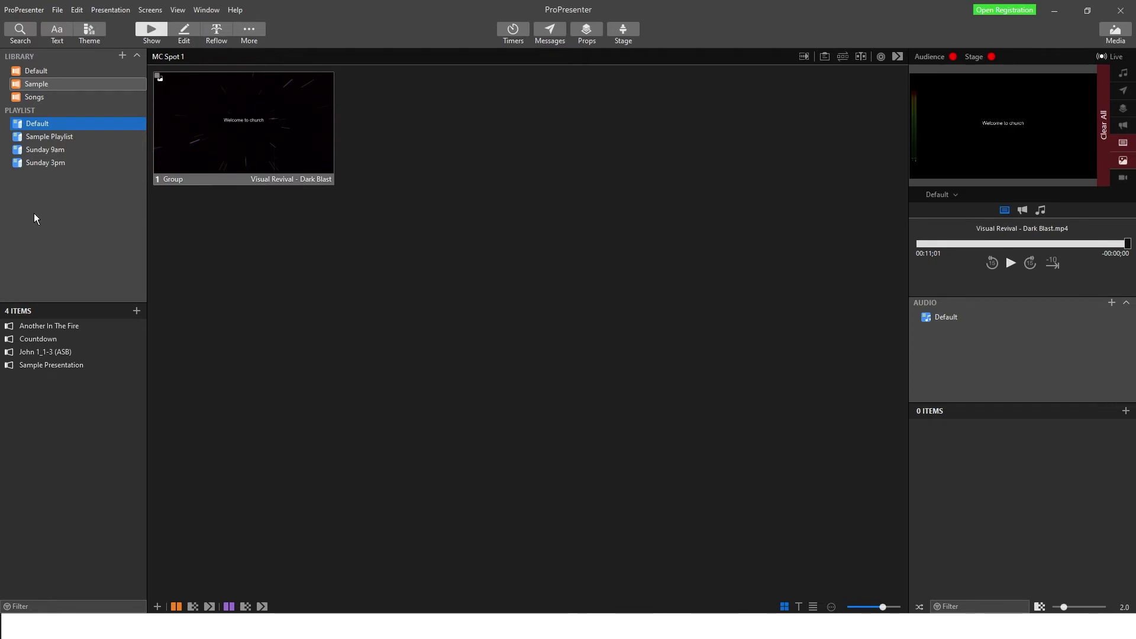
Step: Check the contents of the Songs library and preview Sample Presentation, John 1_1-3 (ASB) and Countdown in the Sample library
left_click(37, 98)
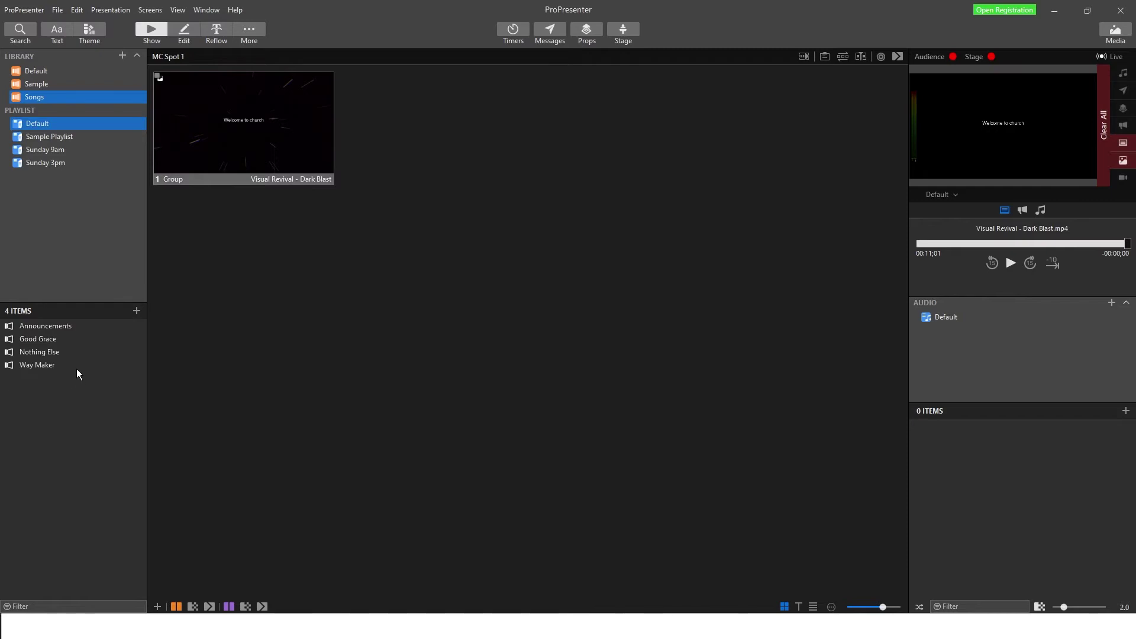
left_click(40, 86)
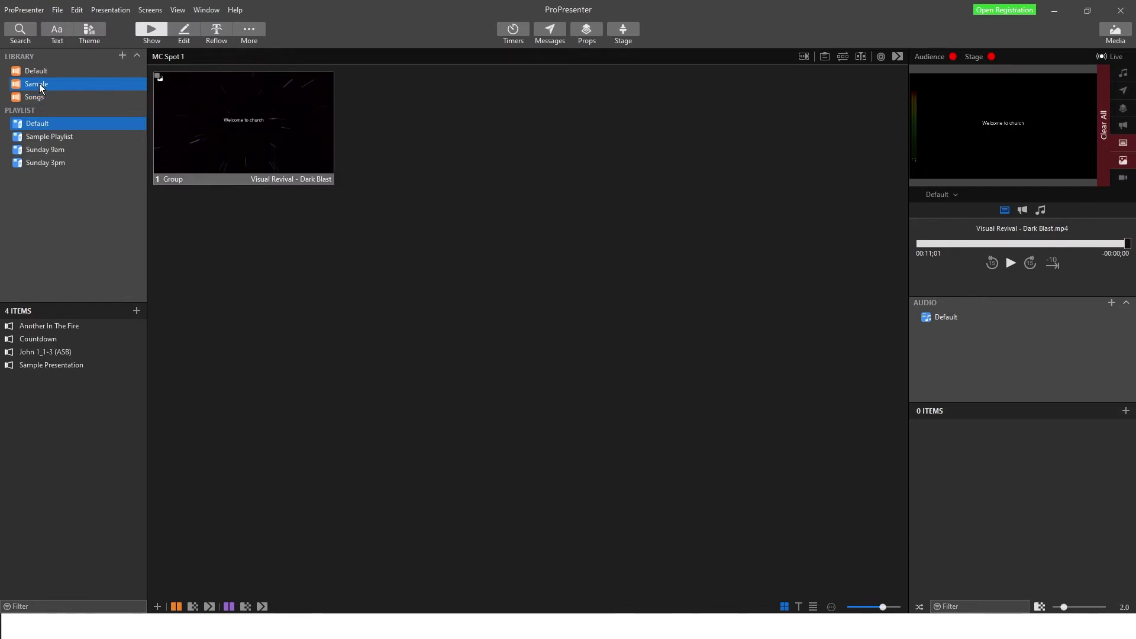
left_click(30, 365)
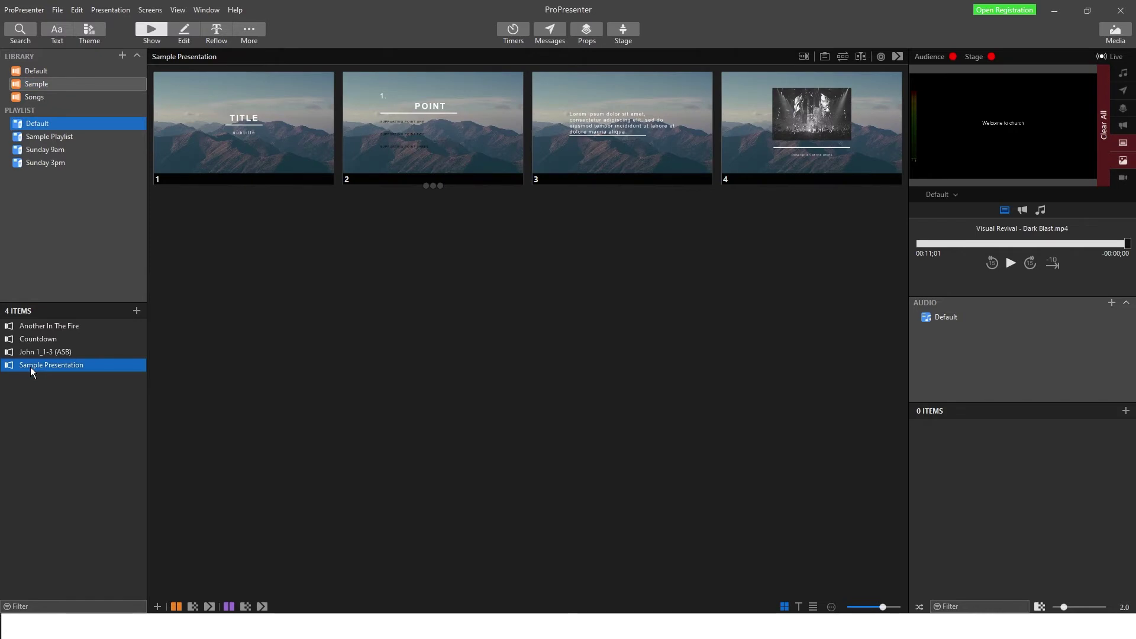
right_click(30, 367)
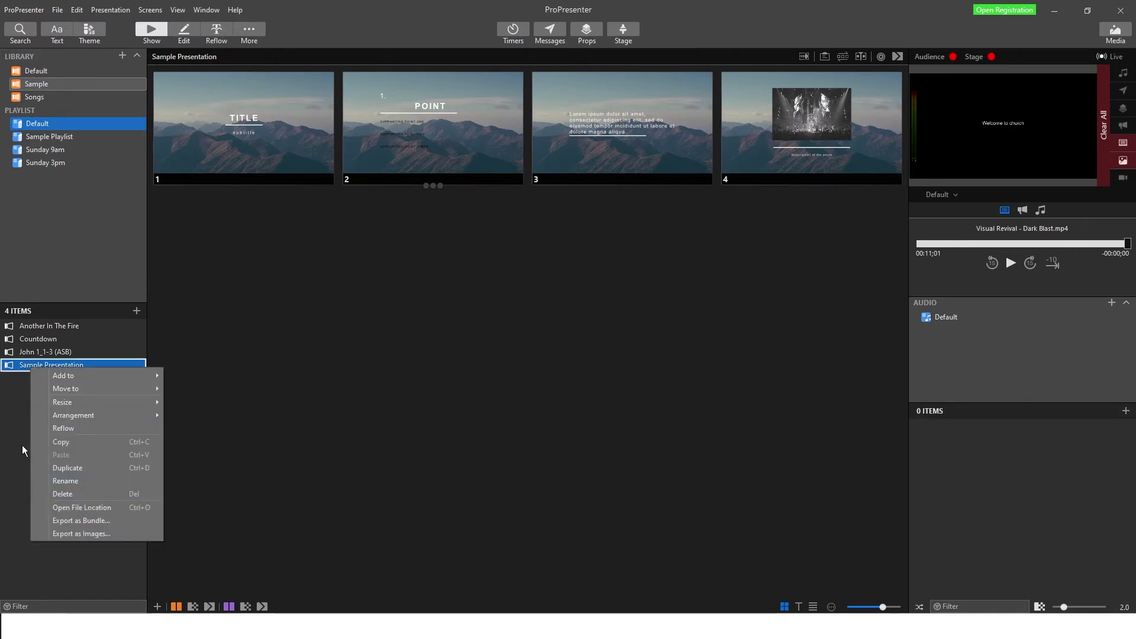
left_click(19, 443)
left_click(36, 353)
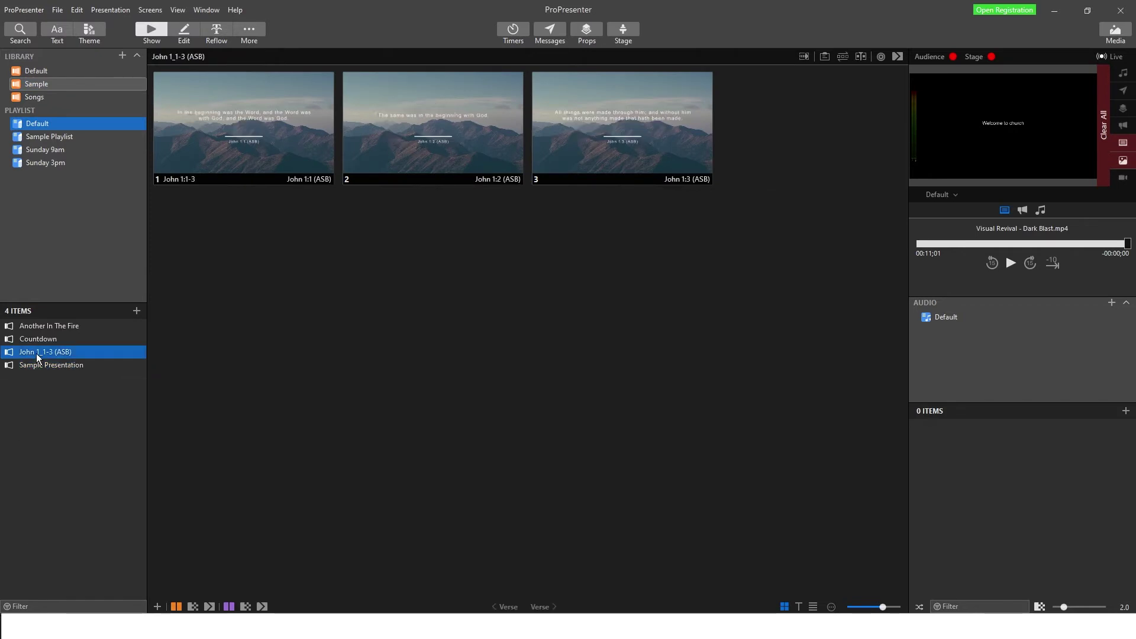
left_click(42, 337)
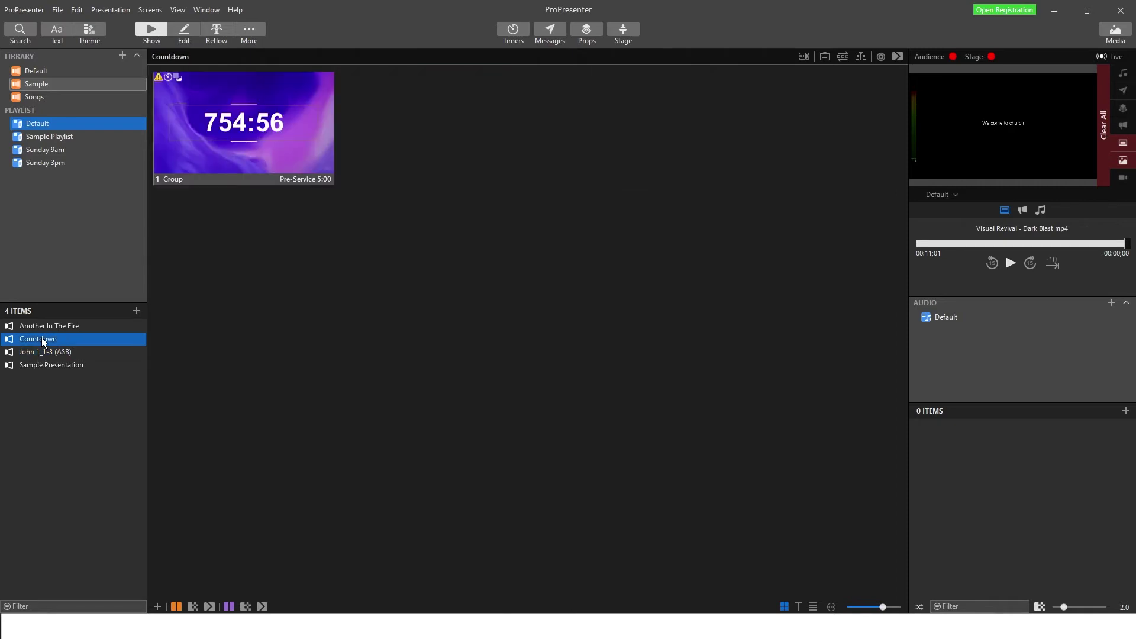
Step: Move Another In The Fire from the Sample library to the Songs library and open Songs
left_click(47, 326)
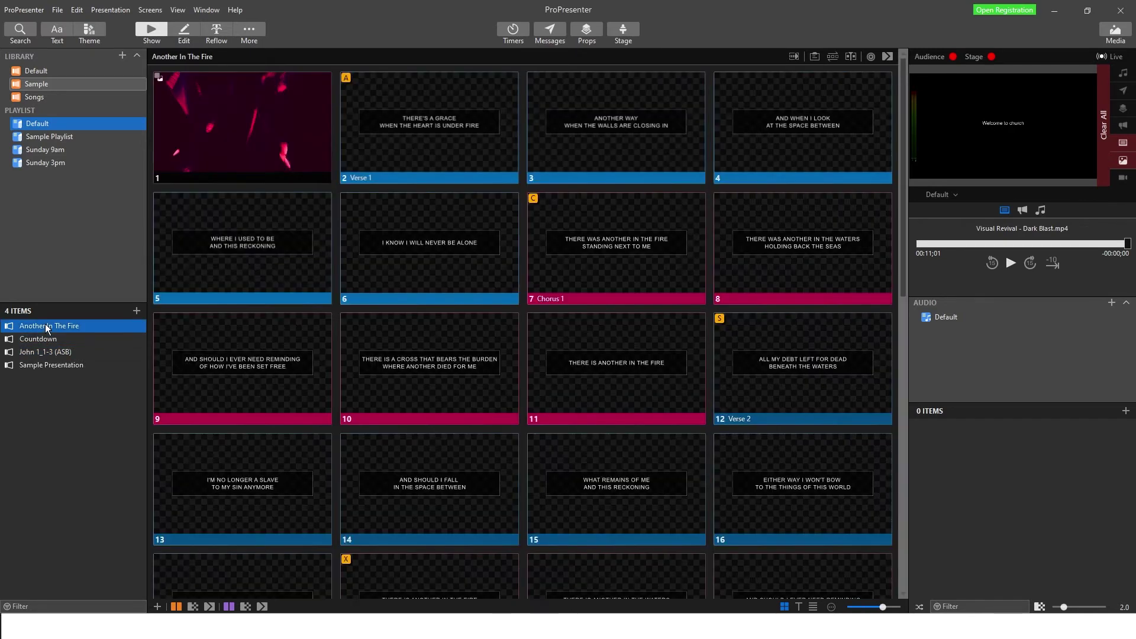
left_click_drag(47, 324, 49, 94)
left_click(49, 96)
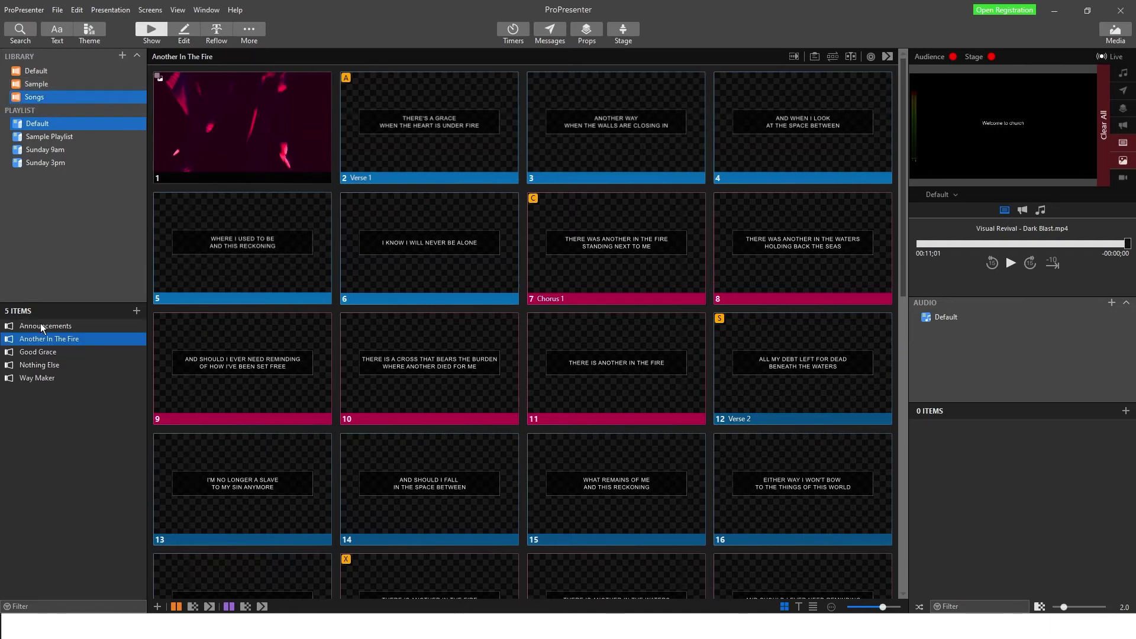
Step: Move the Announcements presentation out of the Songs library into the Sample library
left_click(41, 325)
left_click_drag(47, 328, 44, 87)
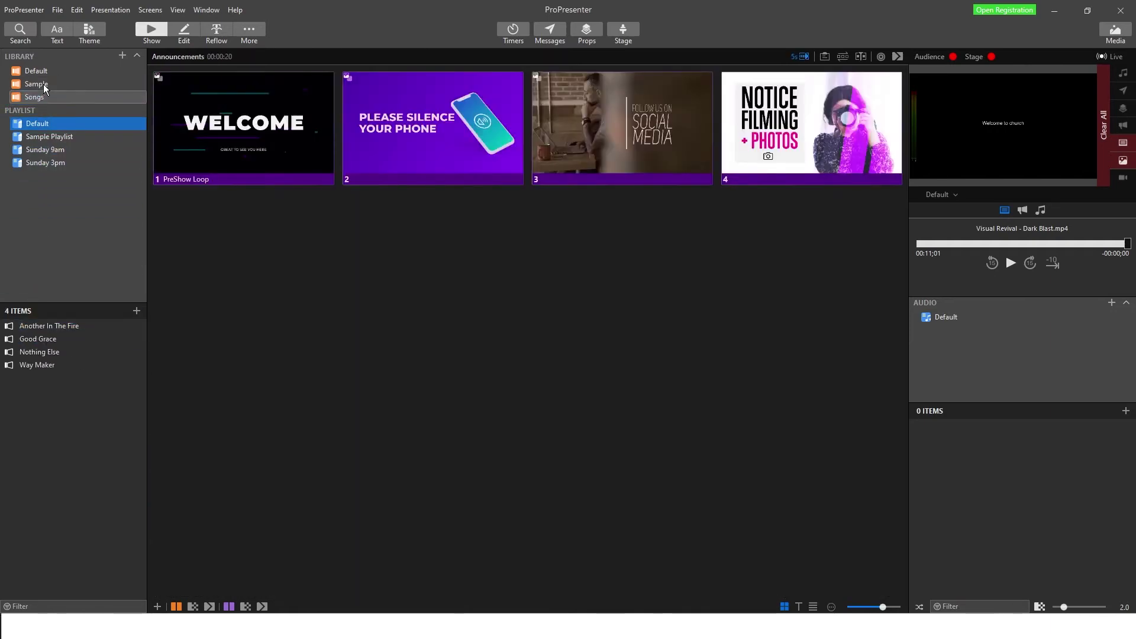
left_click(42, 85)
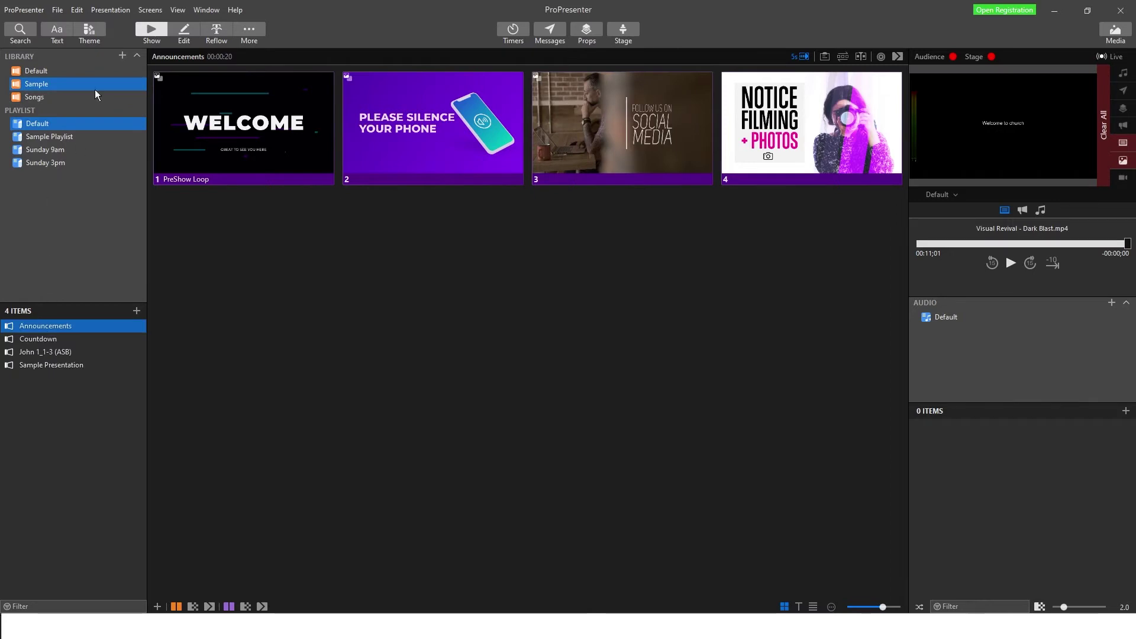
Step: Create a new library named Announcements
left_click(59, 94)
left_click(122, 55)
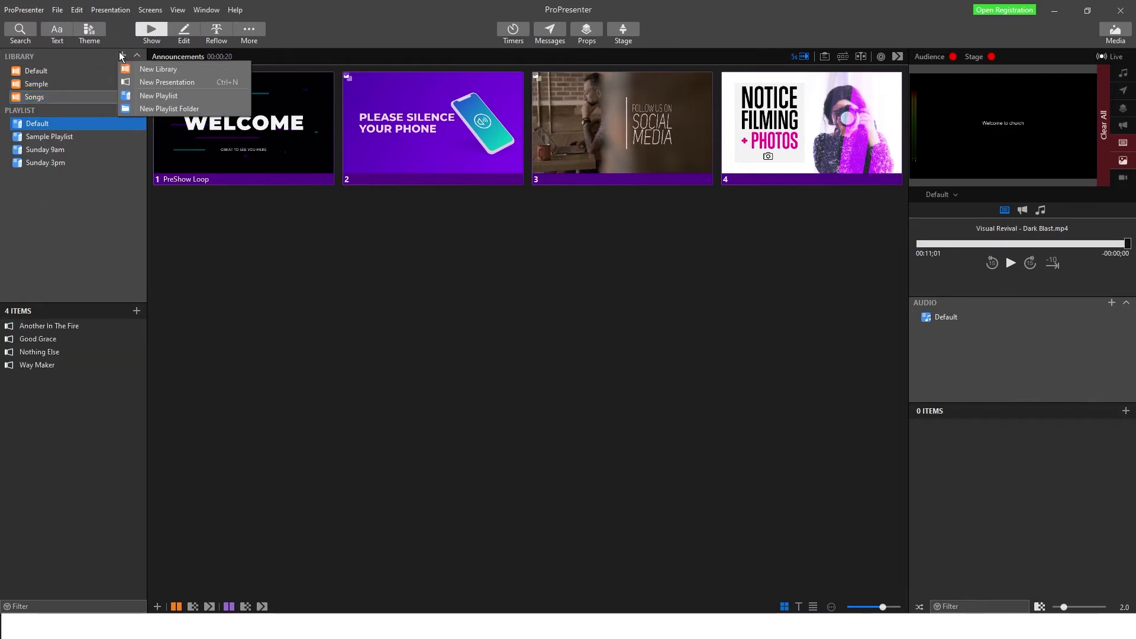
left_click(150, 71)
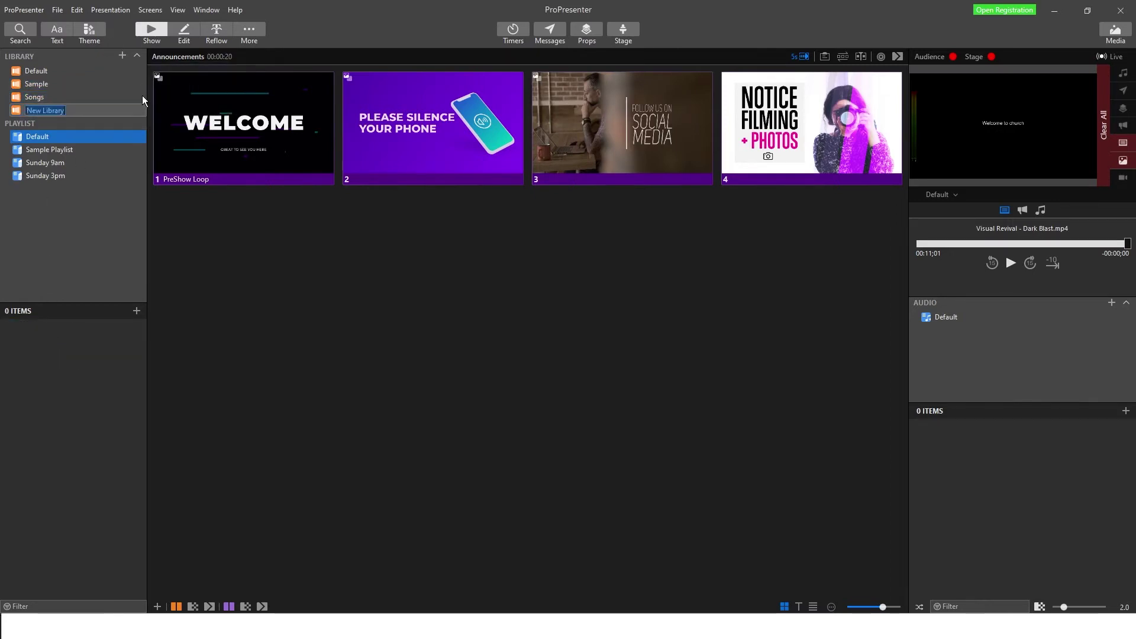
type("Announcement")
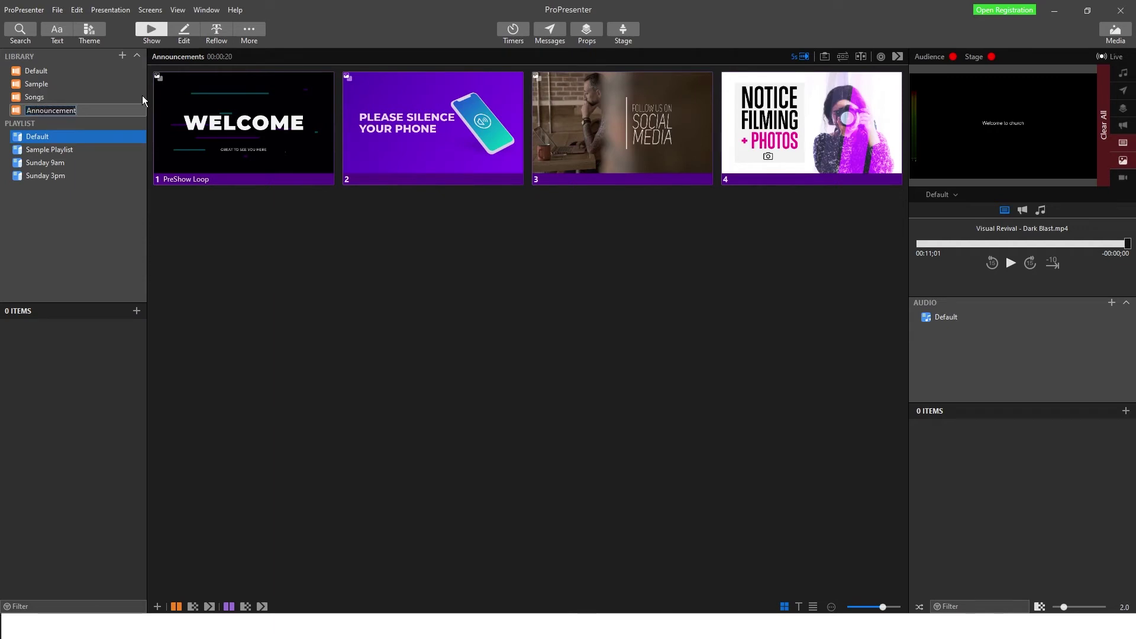
type("s")
key("Return")
Step: Move the Announcements presentation from the Sample library to the Announcements library
left_click(48, 149)
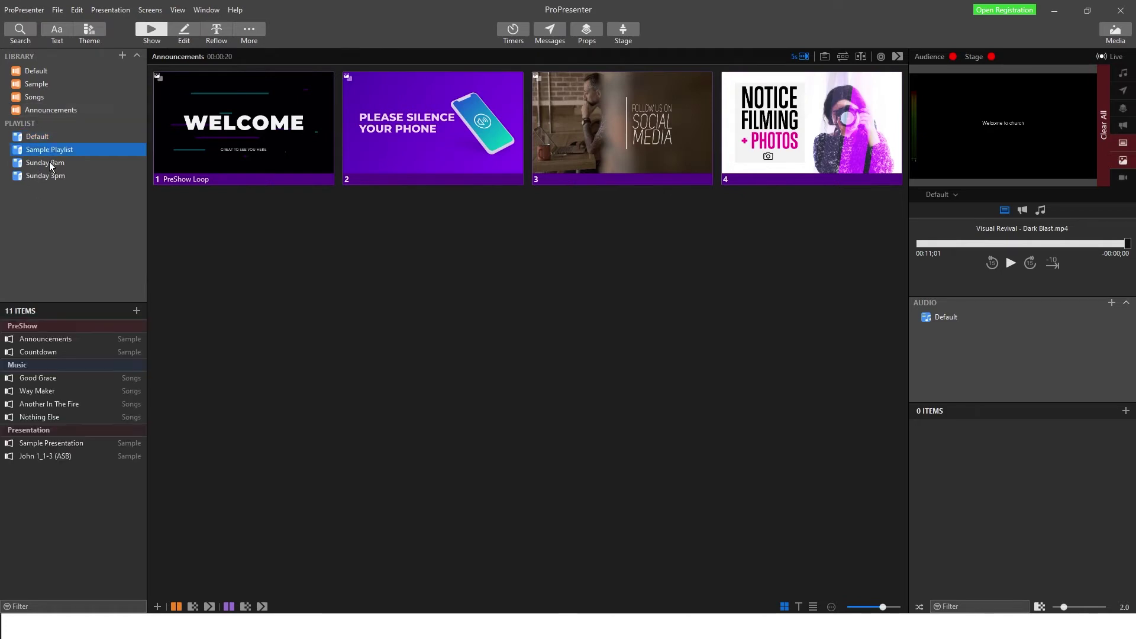
left_click(48, 163)
left_click(49, 149)
left_click(38, 88)
left_click_drag(52, 325, 52, 112)
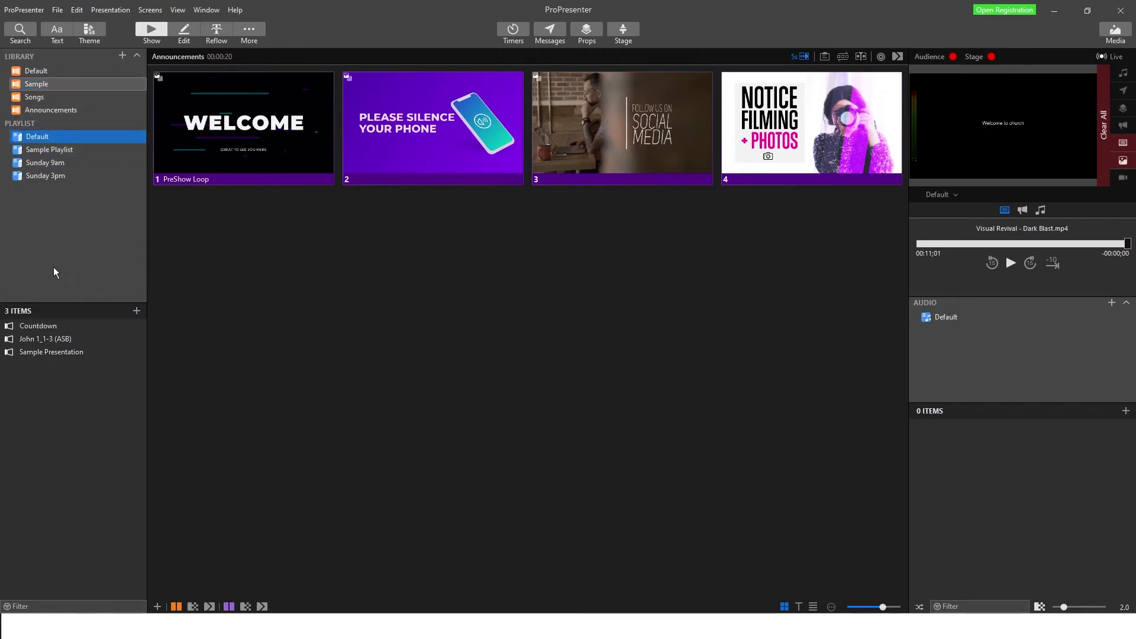
left_click(56, 110)
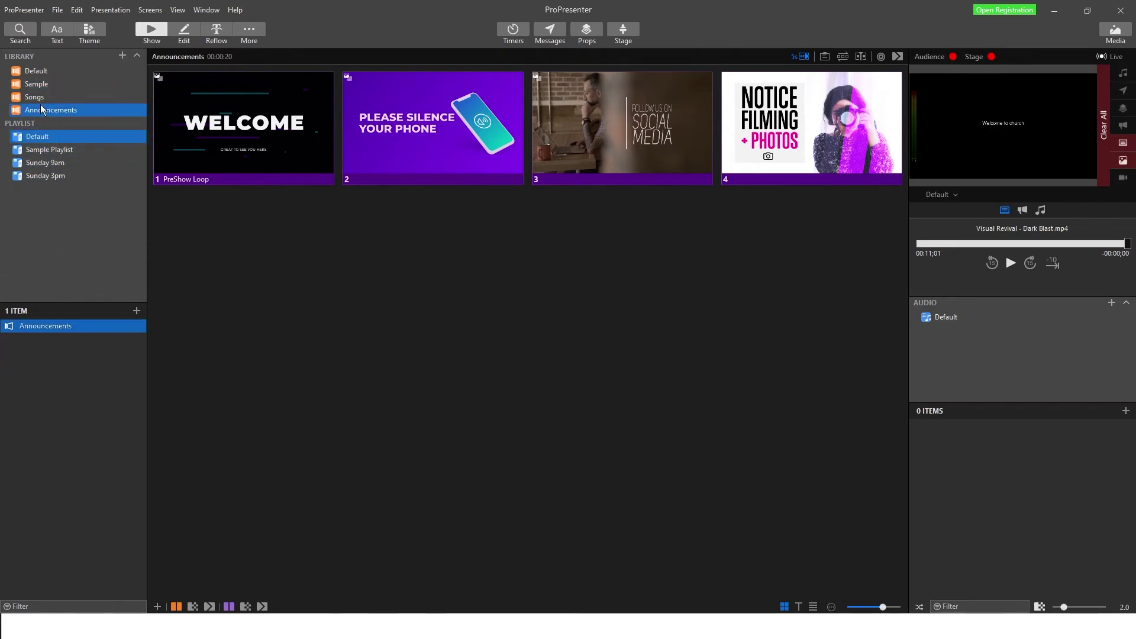
Step: Check the Songs and Announcements libraries and preview each presentation left in the Sample library
left_click(32, 99)
left_click(39, 112)
left_click(38, 84)
left_click(51, 353)
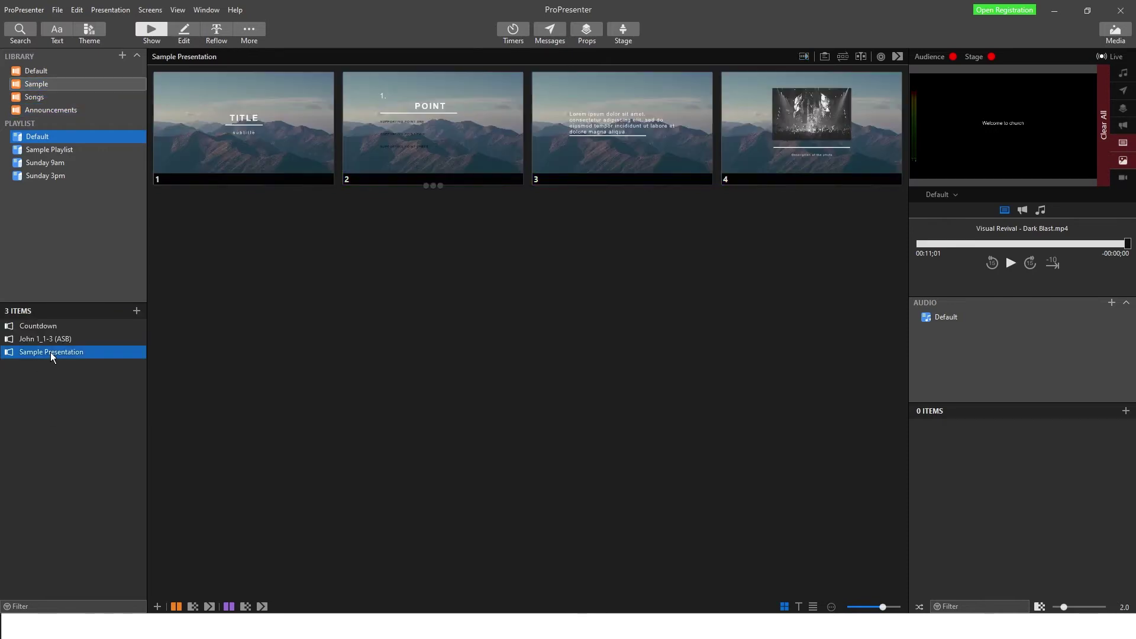
left_click(48, 335)
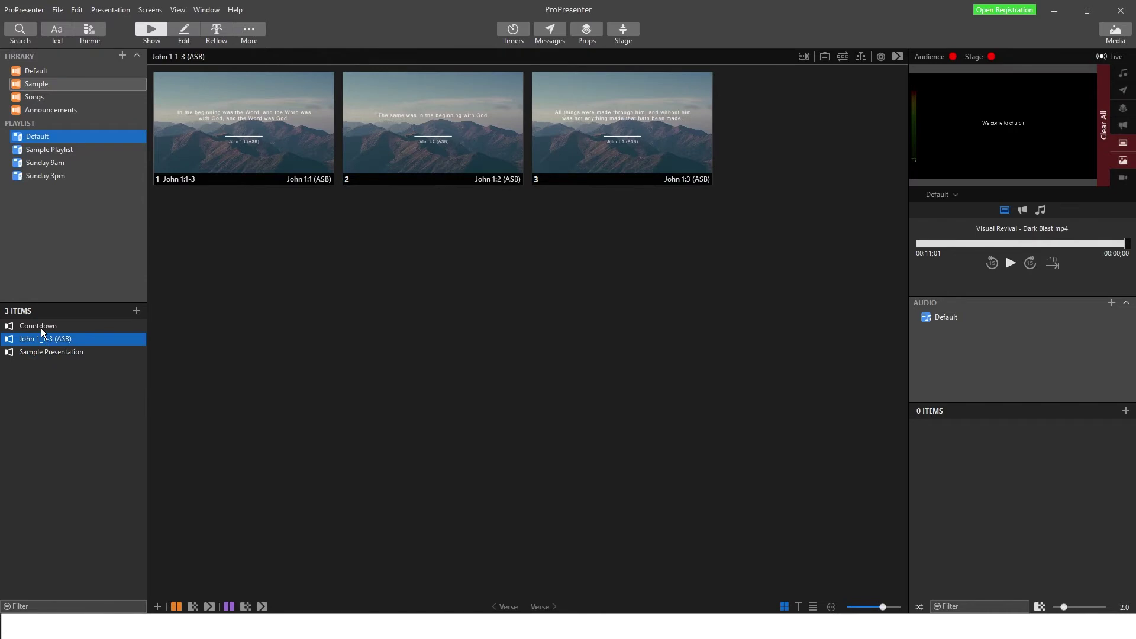
left_click(40, 327)
Step: Create a new library named Countdowns and move the Countdown presentation from Sample into it
left_click(123, 57)
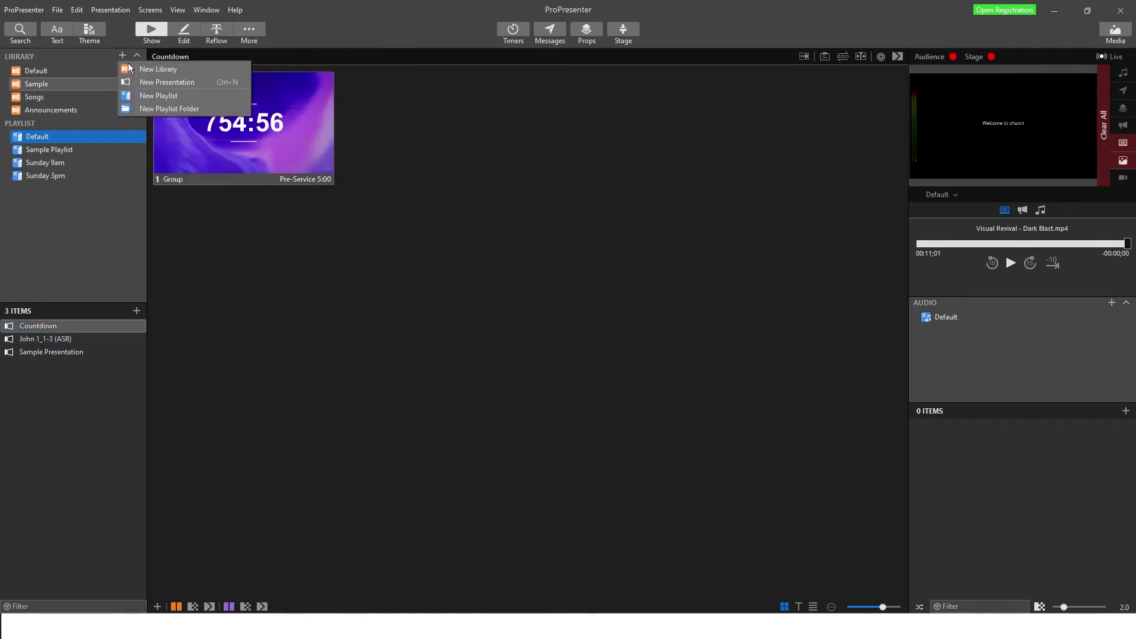
left_click(161, 71)
type("Countdowns")
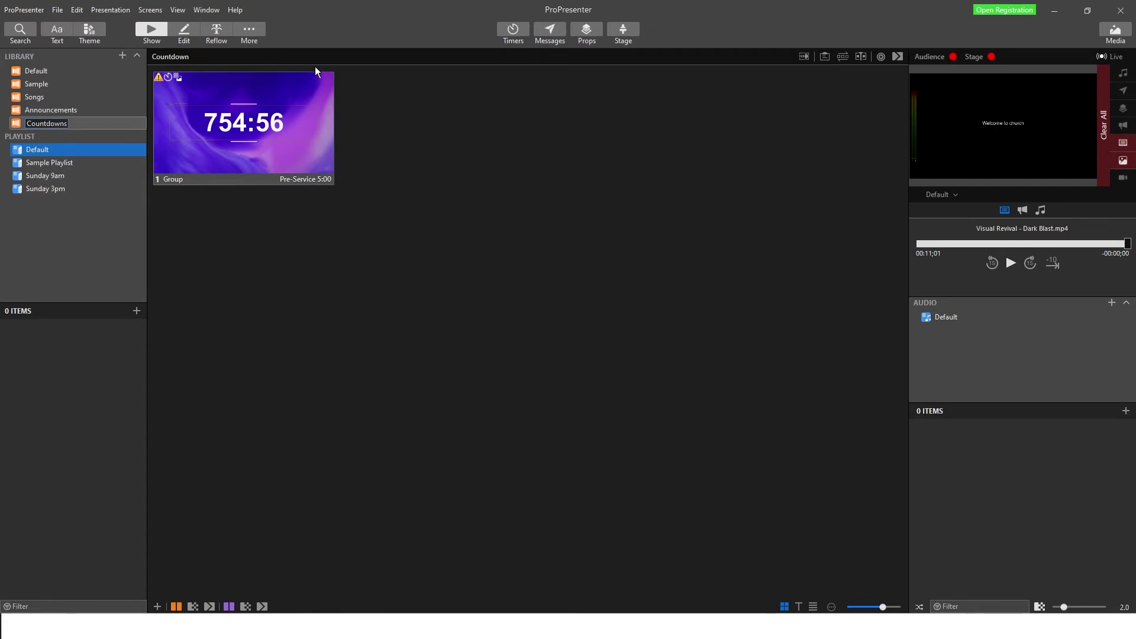
left_click(37, 83)
left_click_drag(45, 327, 54, 122)
Step: Create a new library named Message
left_click(123, 55)
left_click(141, 67)
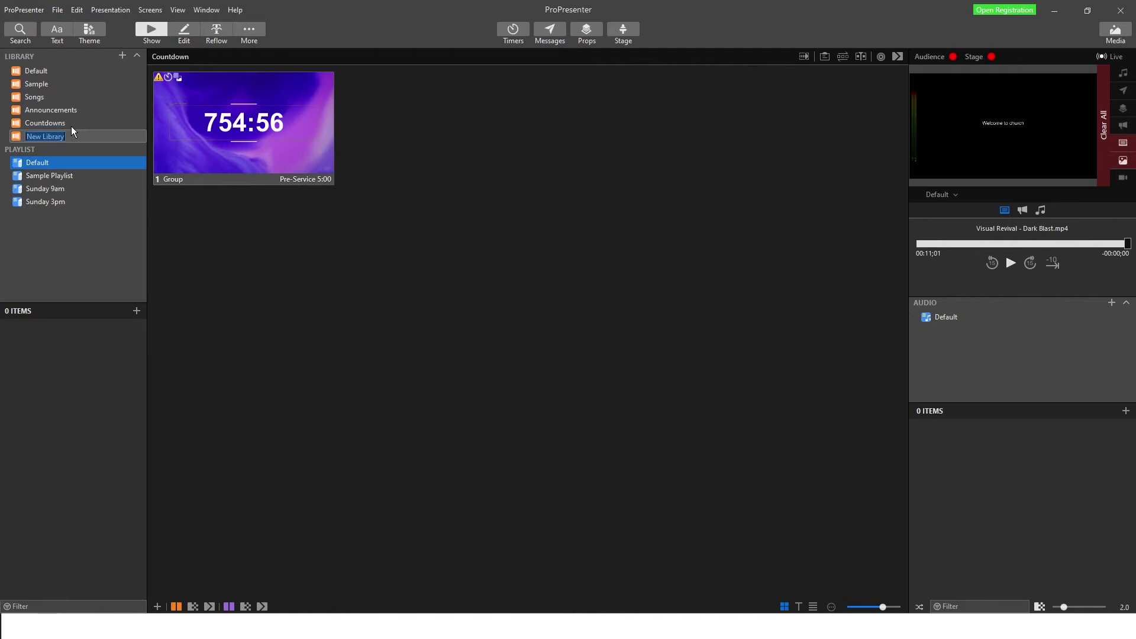
type("S")
key("BackSpace")
type("Message")
left_click(73, 230)
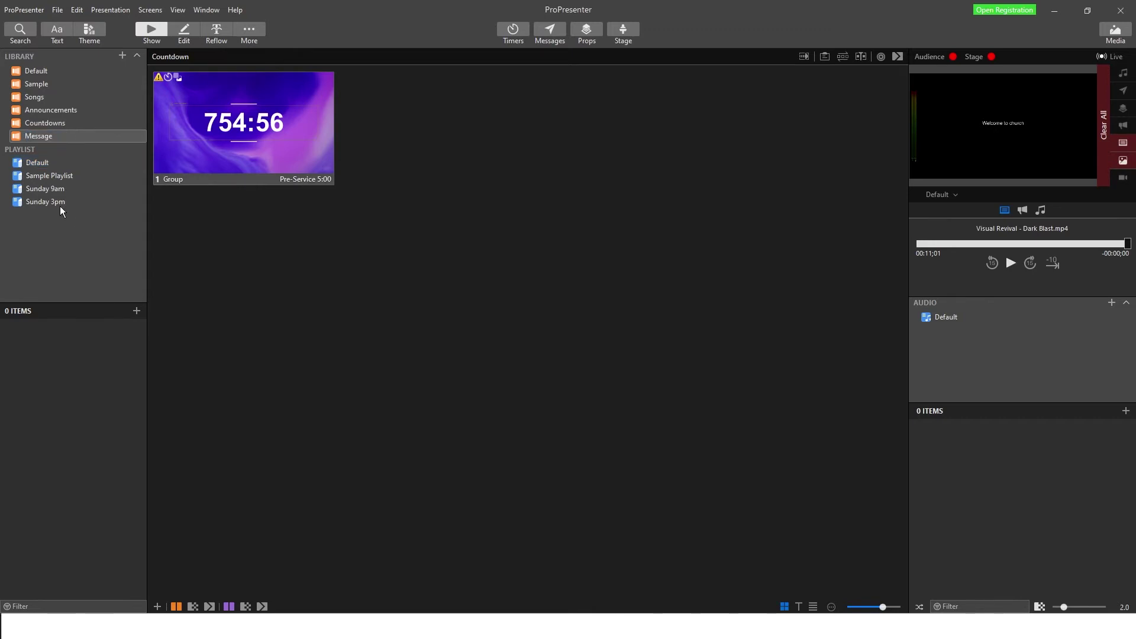
Step: Move Sample Presentation from the Sample library to the Message library
left_click(36, 137)
left_click(48, 113)
left_click(36, 84)
left_click_drag(41, 339, 49, 134)
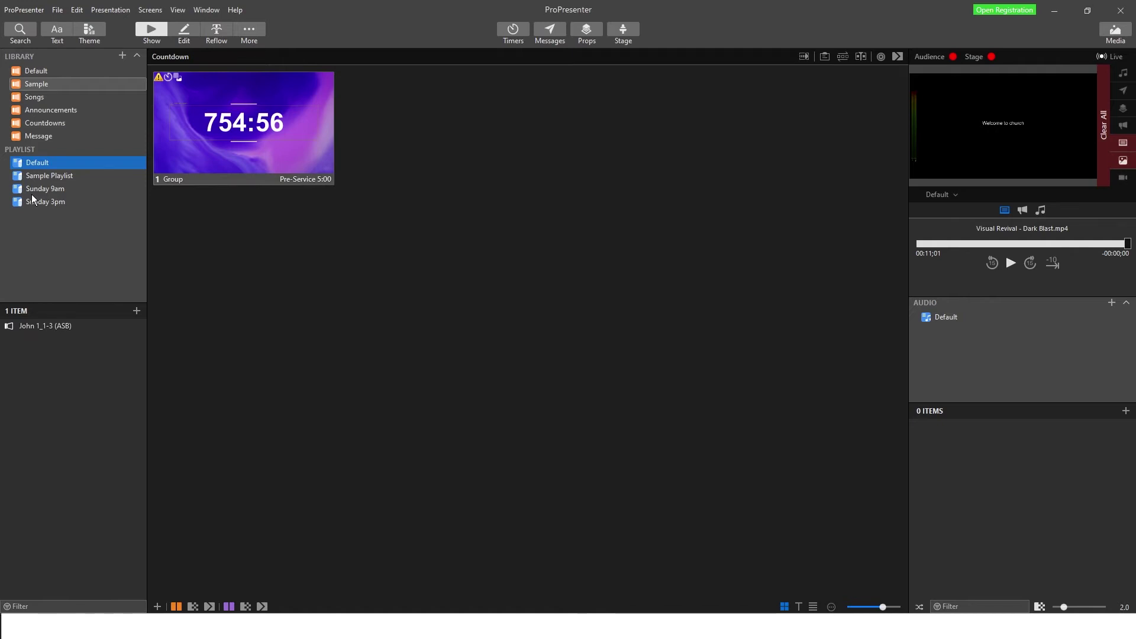
Step: Remove MC Spot 1 from the Sunday 9am playlist
left_click(50, 189)
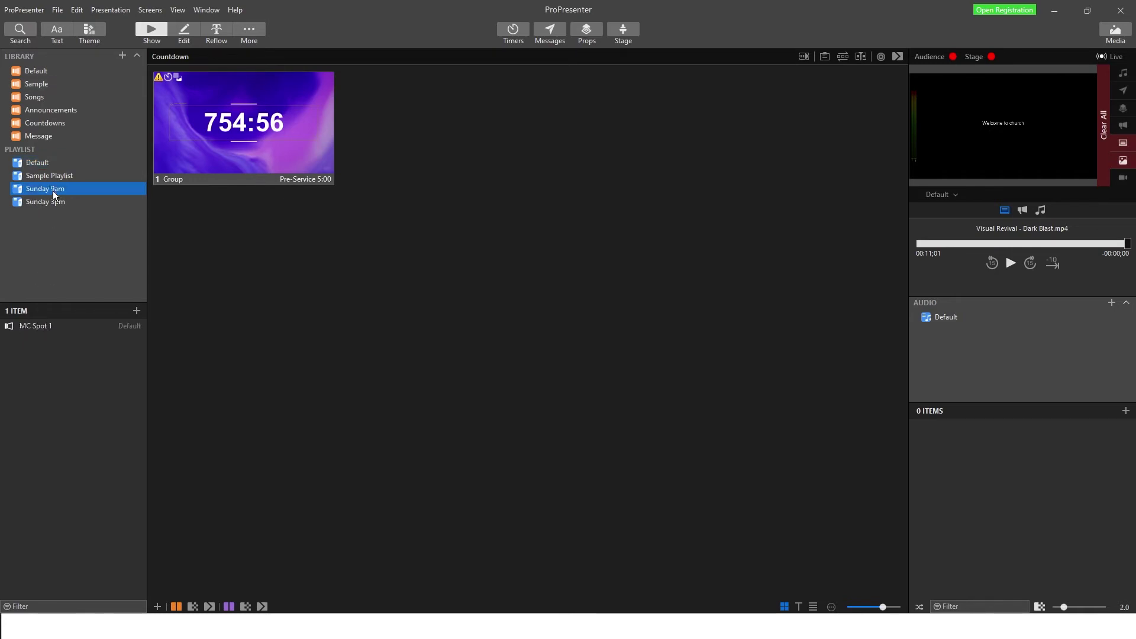
left_click(45, 327)
key("Delete")
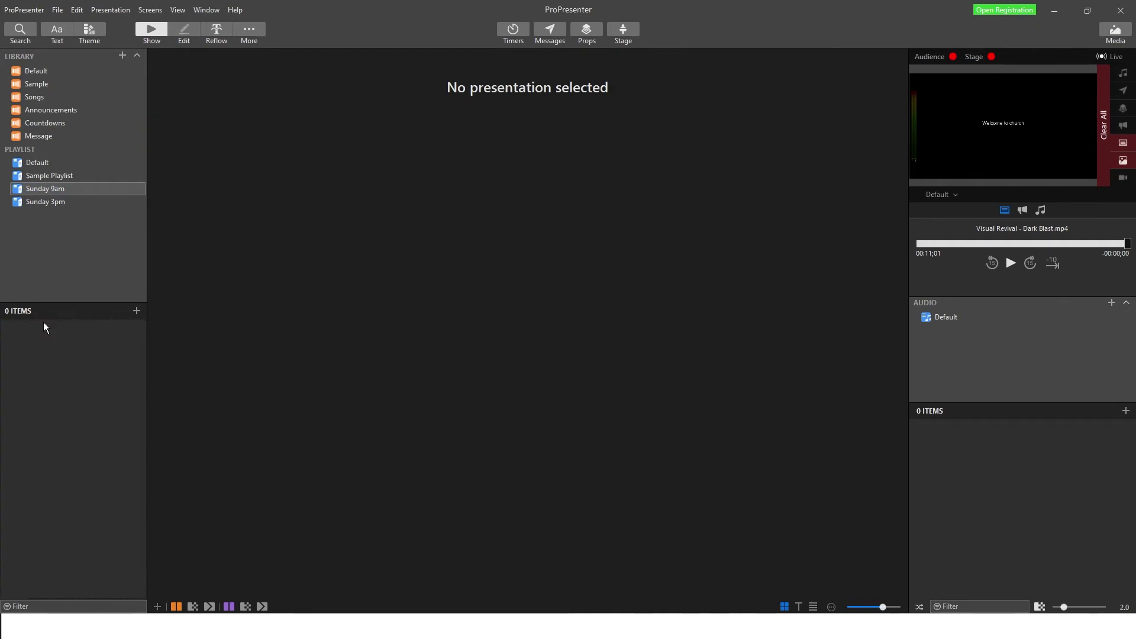
Step: Create a new library named MC Spots
left_click(39, 84)
left_click(39, 70)
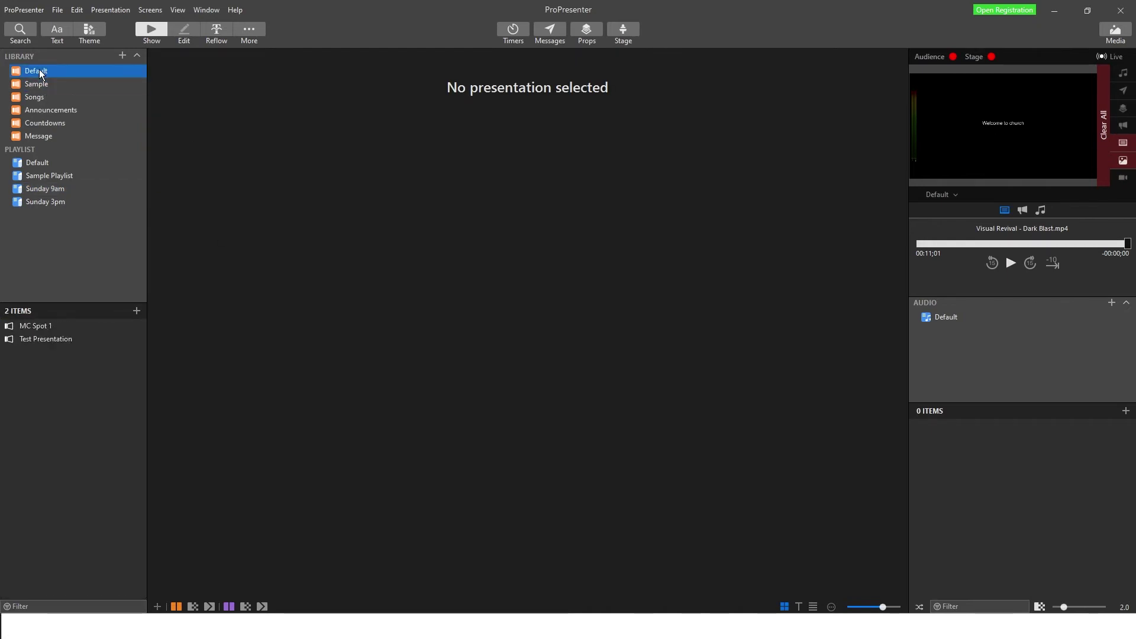
left_click(122, 55)
left_click(148, 71)
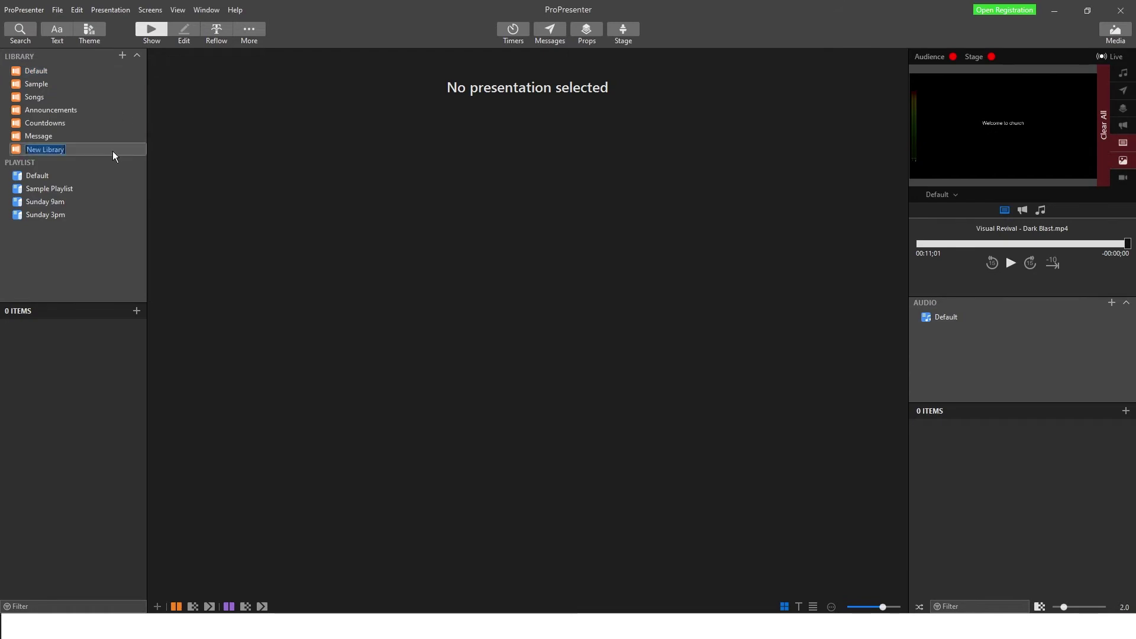
type("MC S")
type("pots")
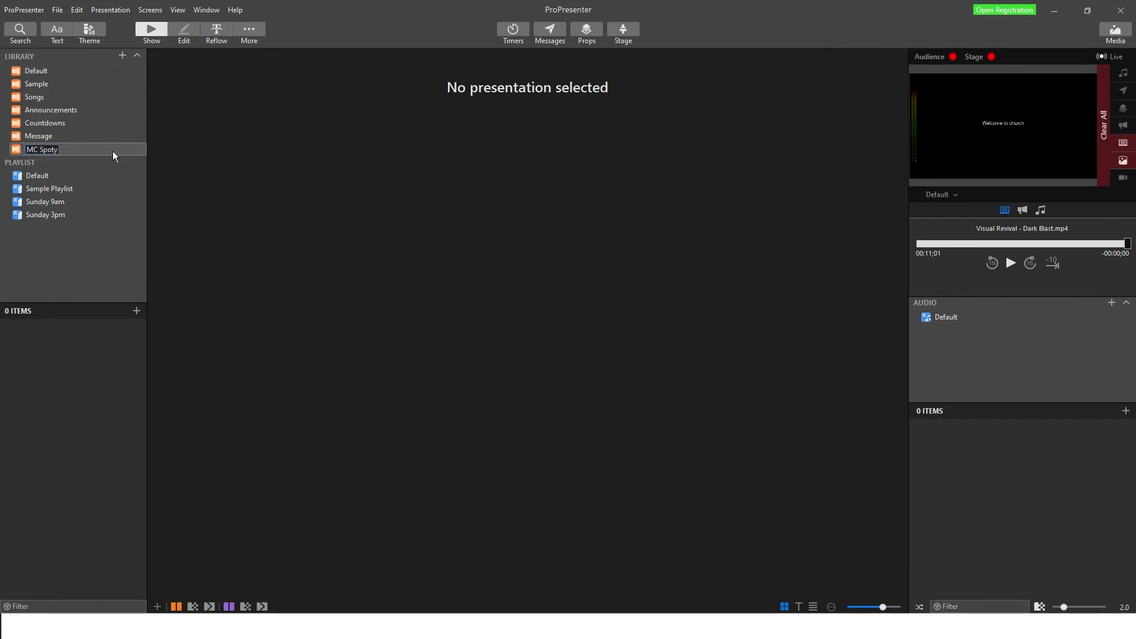
key("Return")
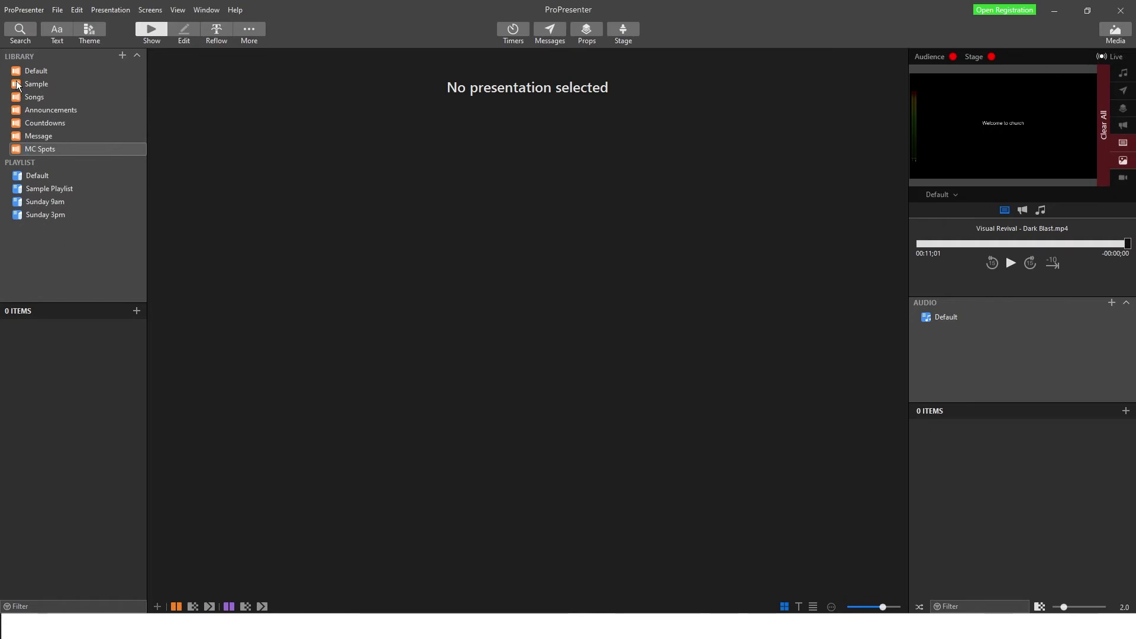
Step: Move the MC Spot 1 presentation from the Default library to the MC Spots library
left_click(56, 74)
left_click_drag(36, 327, 49, 146)
left_click(51, 148)
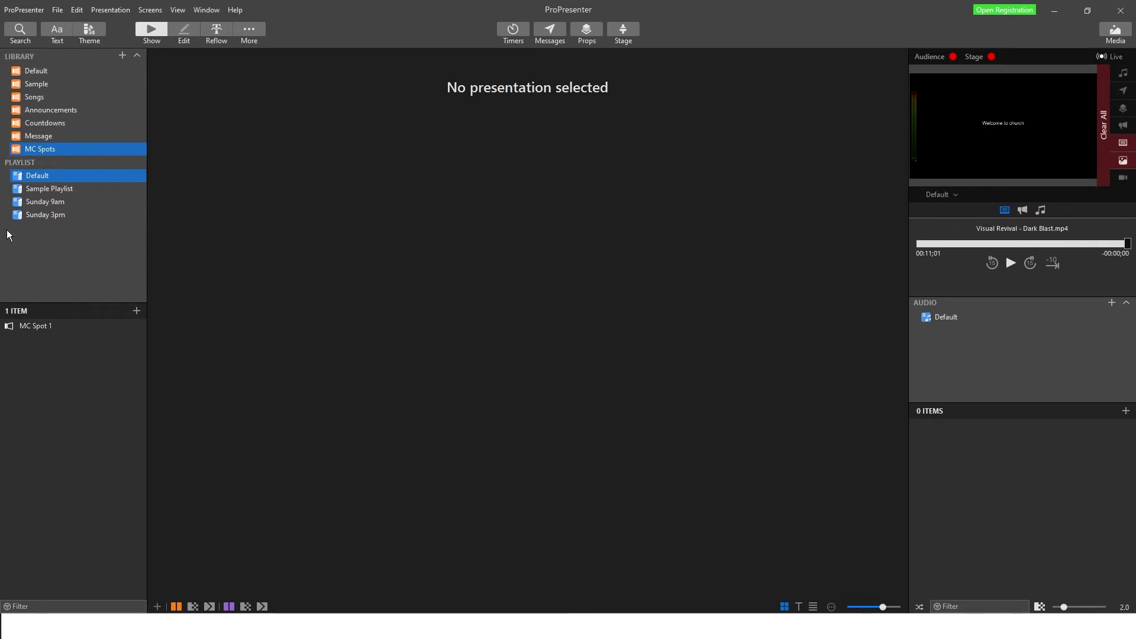
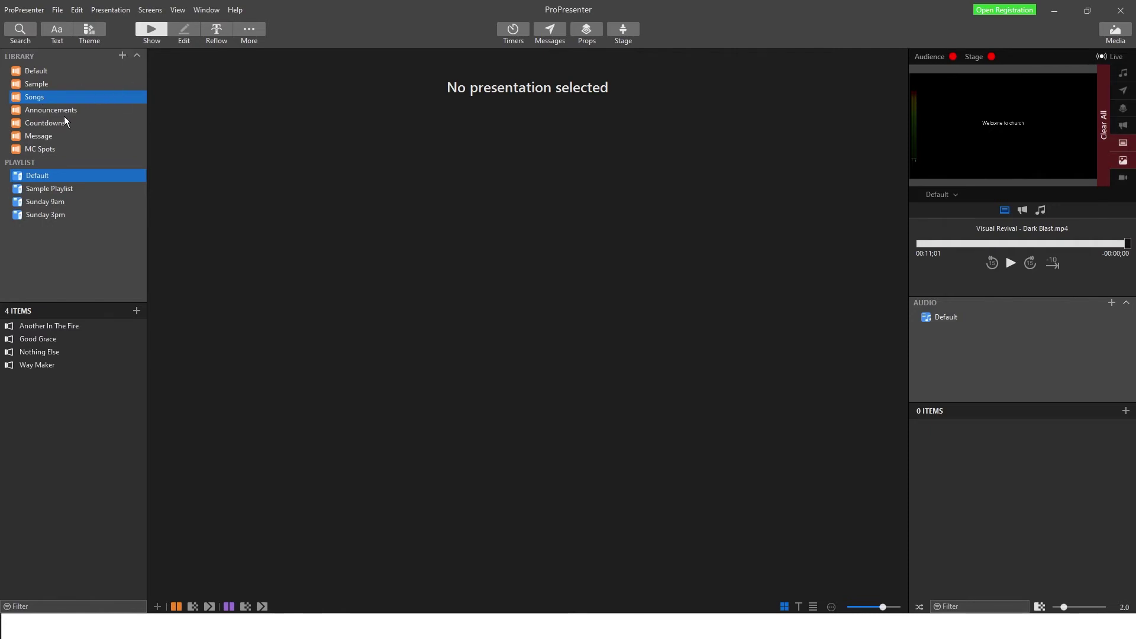
Step: Create a new library named Sunday 9am
key("Down")
key("Down")
key("Down")
left_click(39, 98)
left_click(121, 55)
left_click(142, 67)
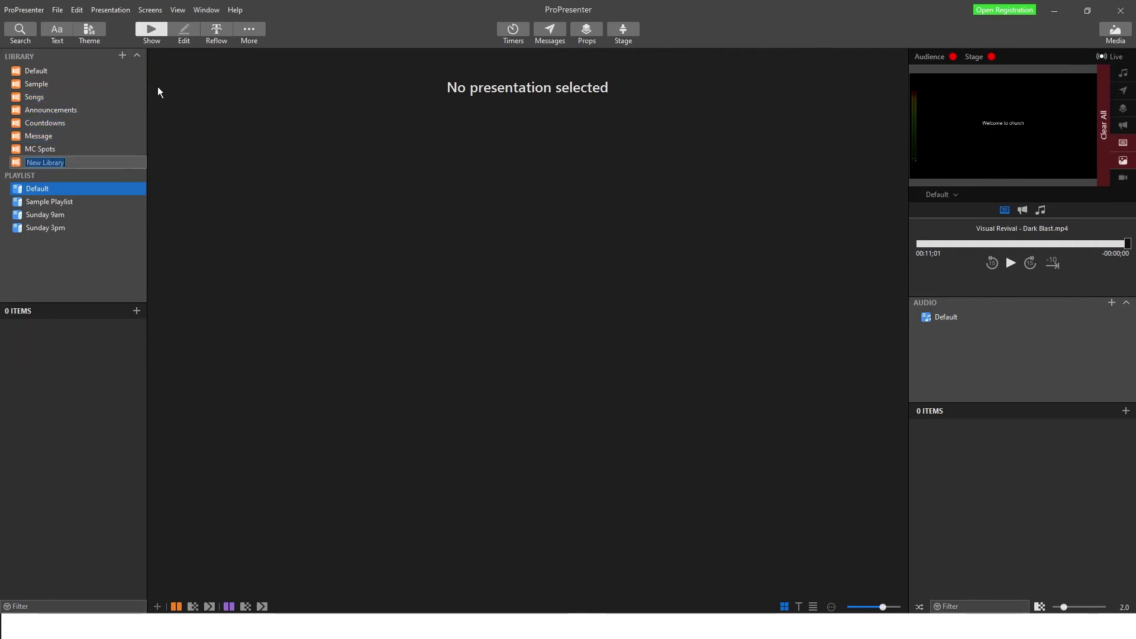
type("Sunday 9am")
key("Return")
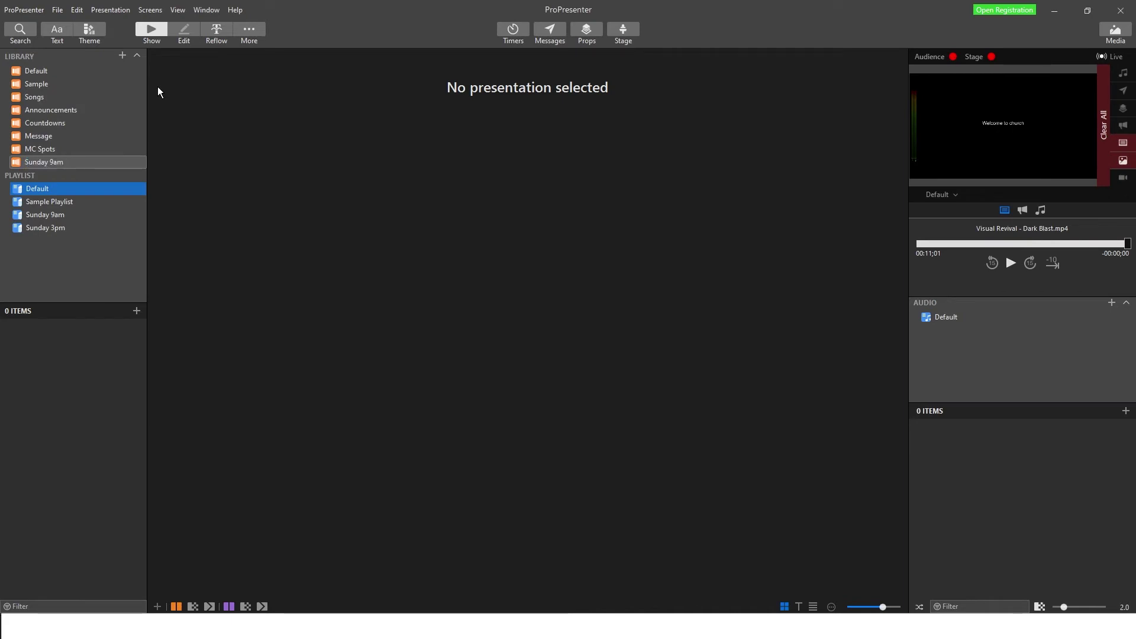
Step: Delete the Sunday 9am library
left_click(72, 160)
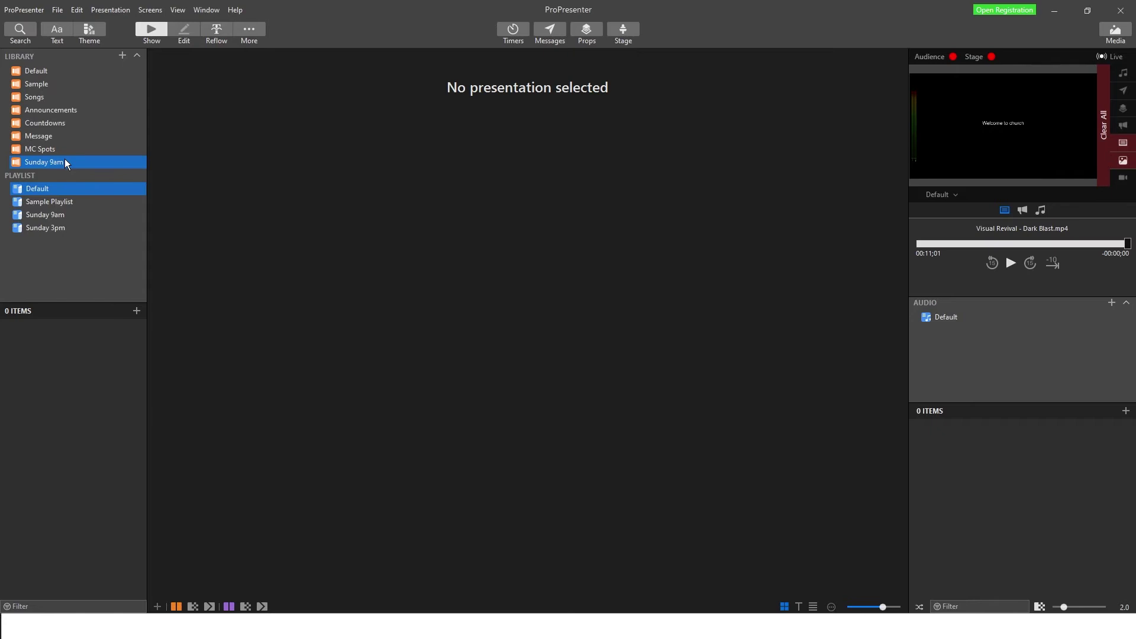
left_click(103, 261)
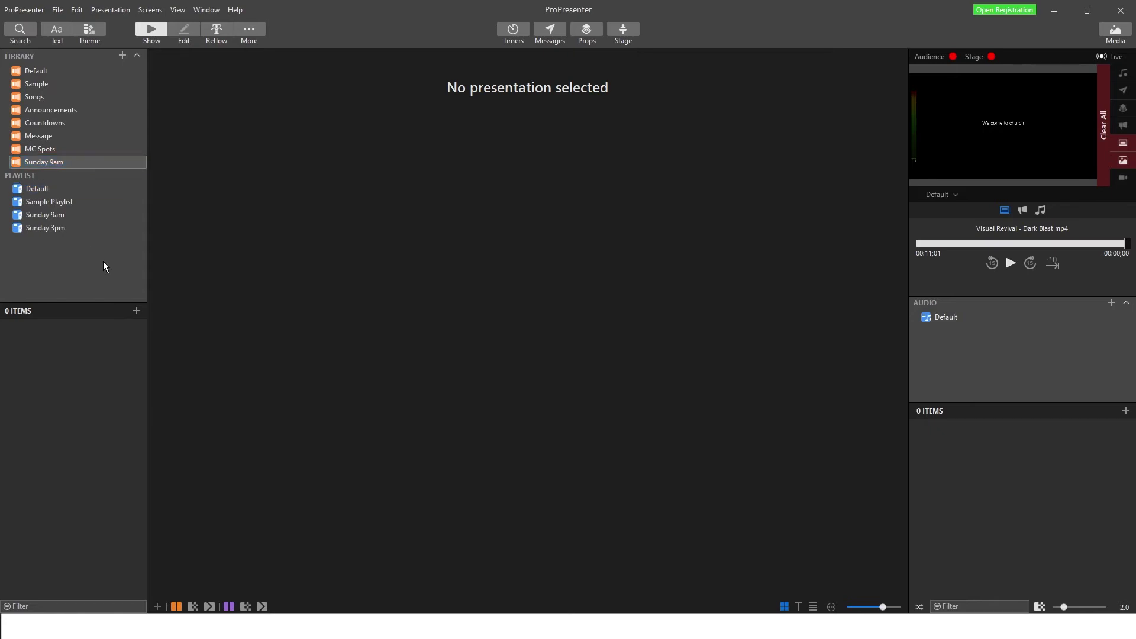
right_click(60, 158)
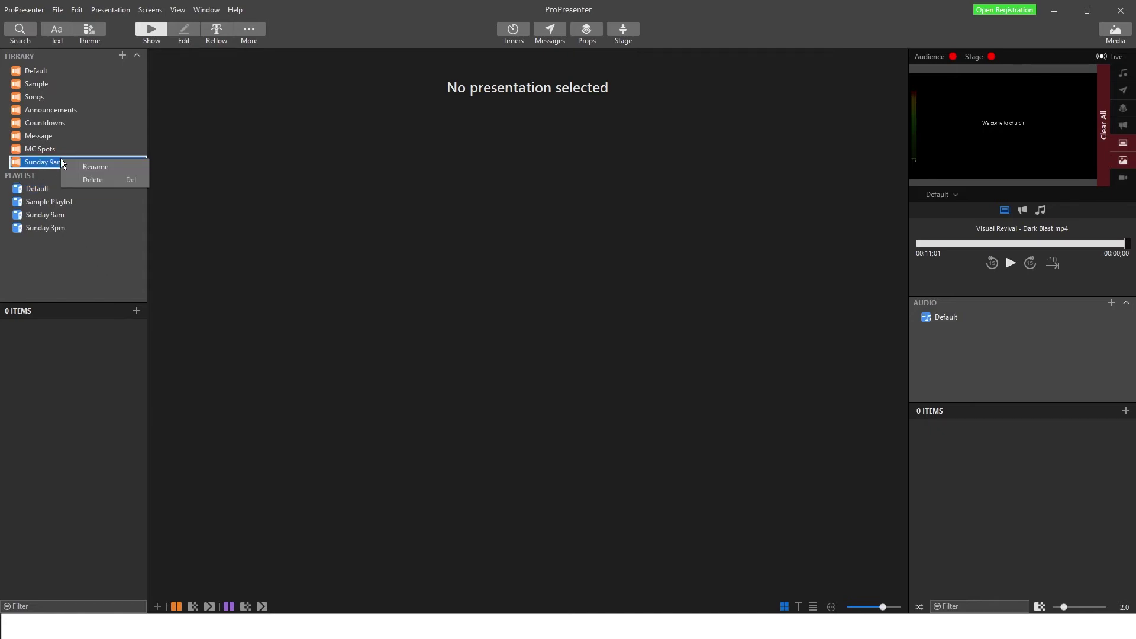
left_click(94, 179)
left_click(595, 336)
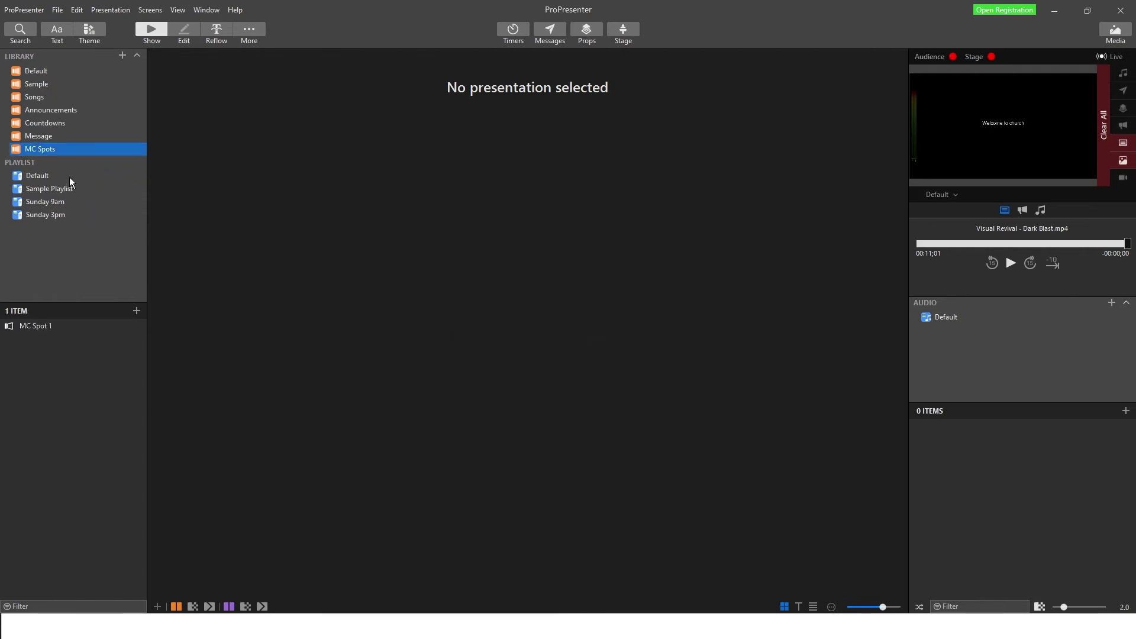
right_click(45, 149)
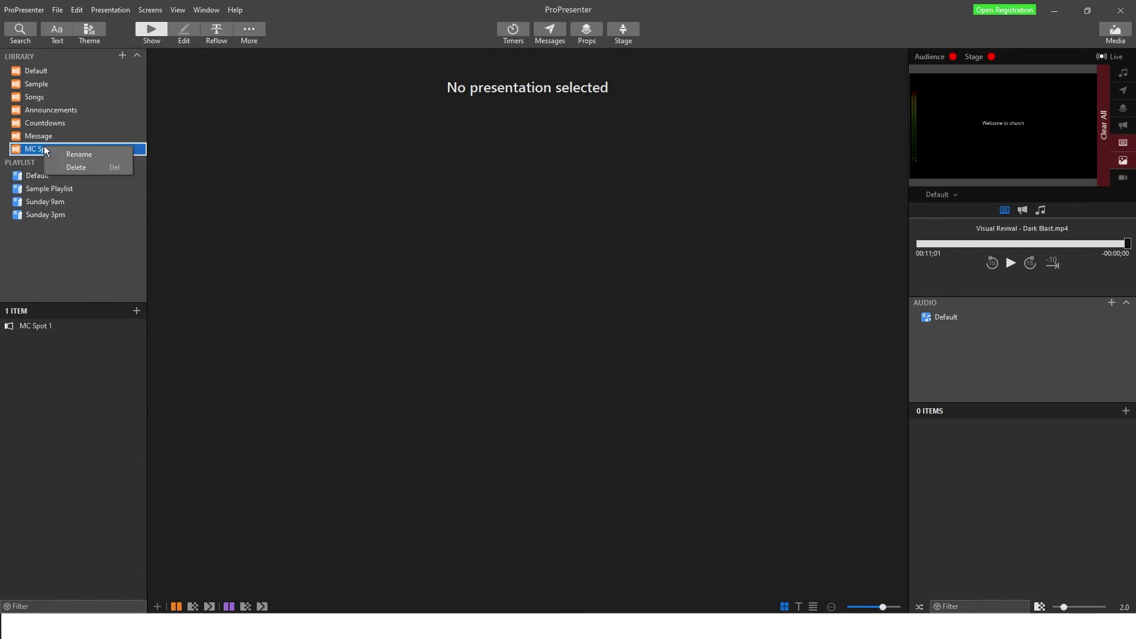
right_click(35, 137)
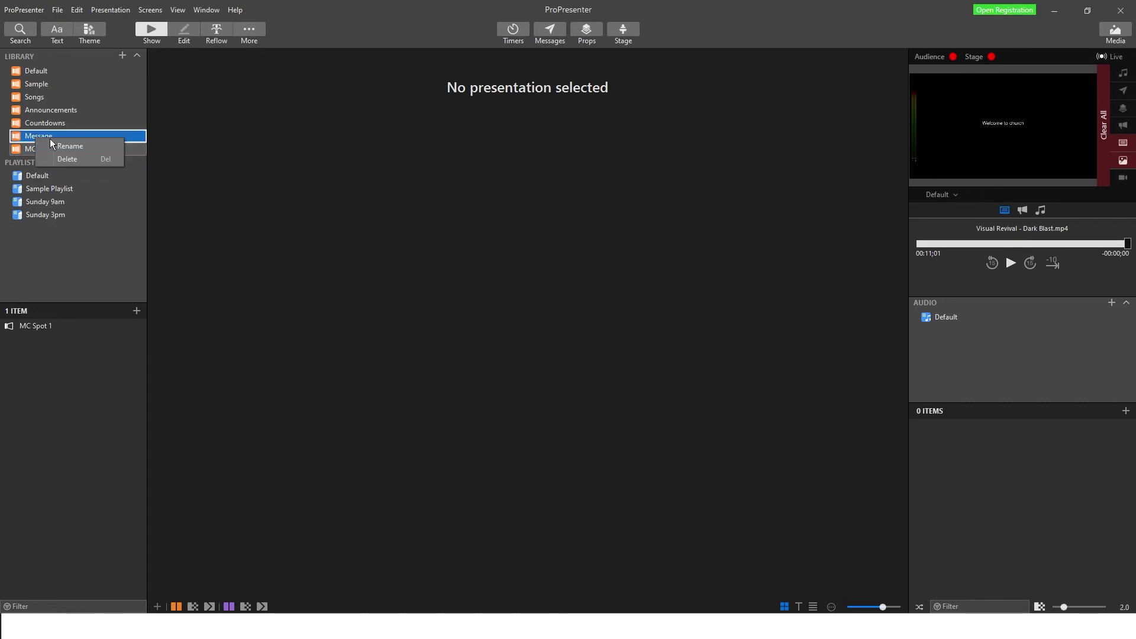
left_click(90, 251)
left_click(119, 57)
key("Escape")
left_click(56, 203)
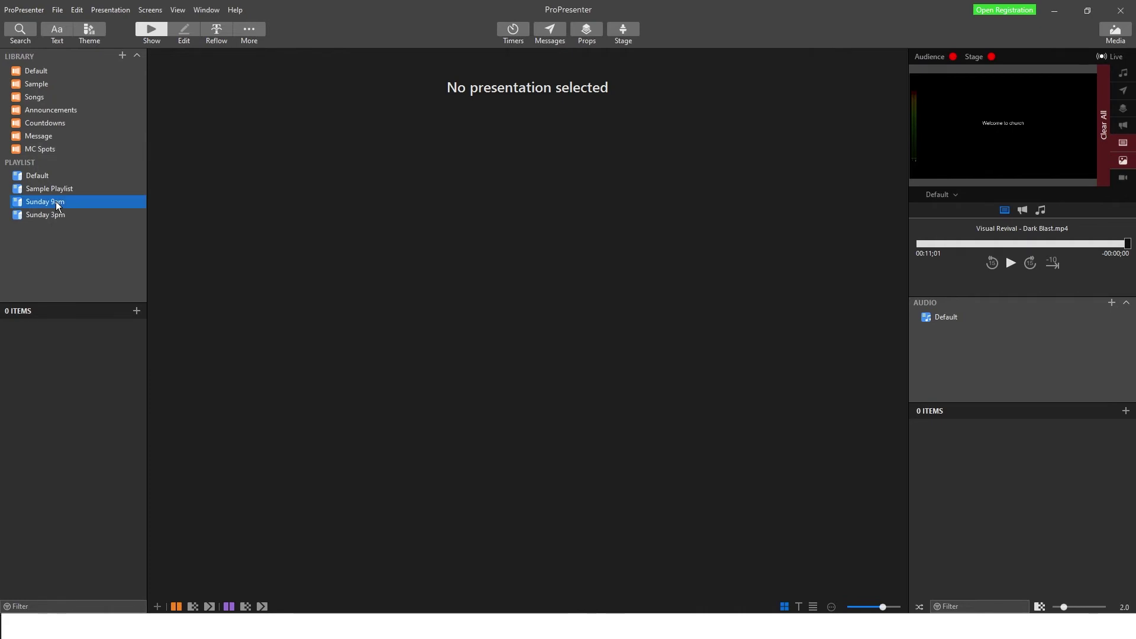
left_click(136, 312)
key("Escape")
Step: Add the Announcements and Countdown presentations from their libraries to the Sunday 9am playlist
left_click(50, 151)
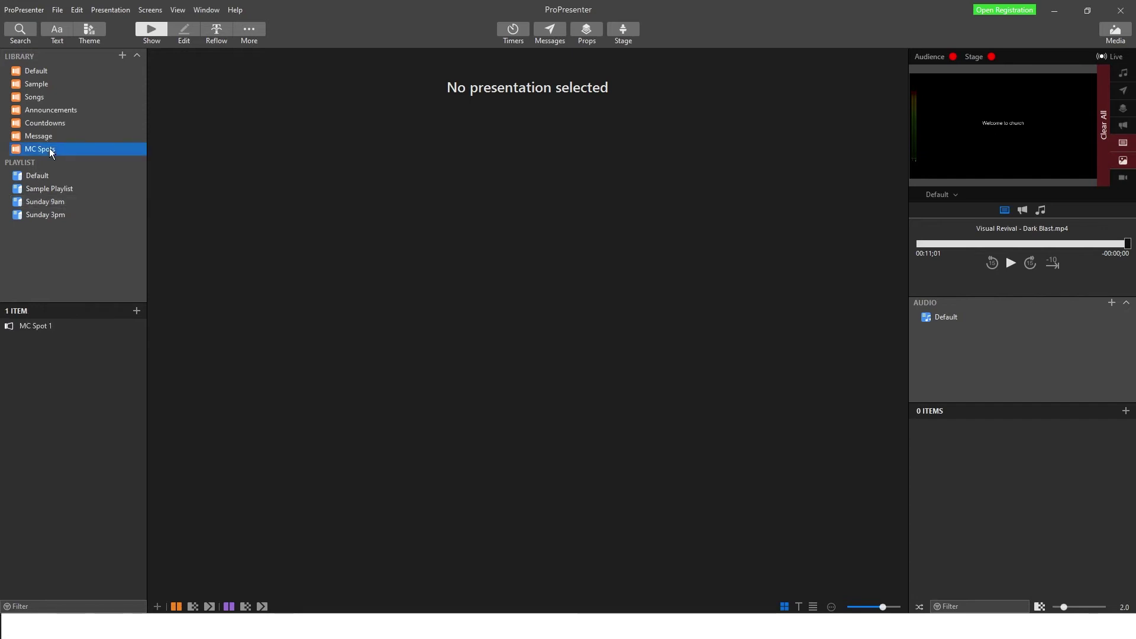
left_click(45, 112)
left_click_drag(37, 326, 59, 204)
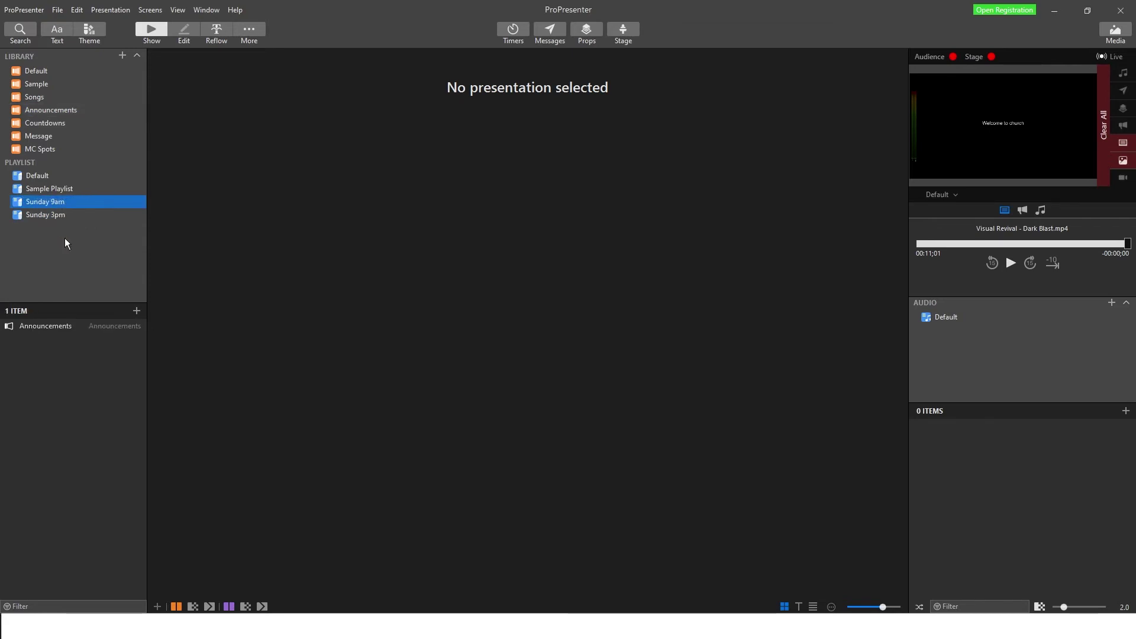
left_click(52, 120)
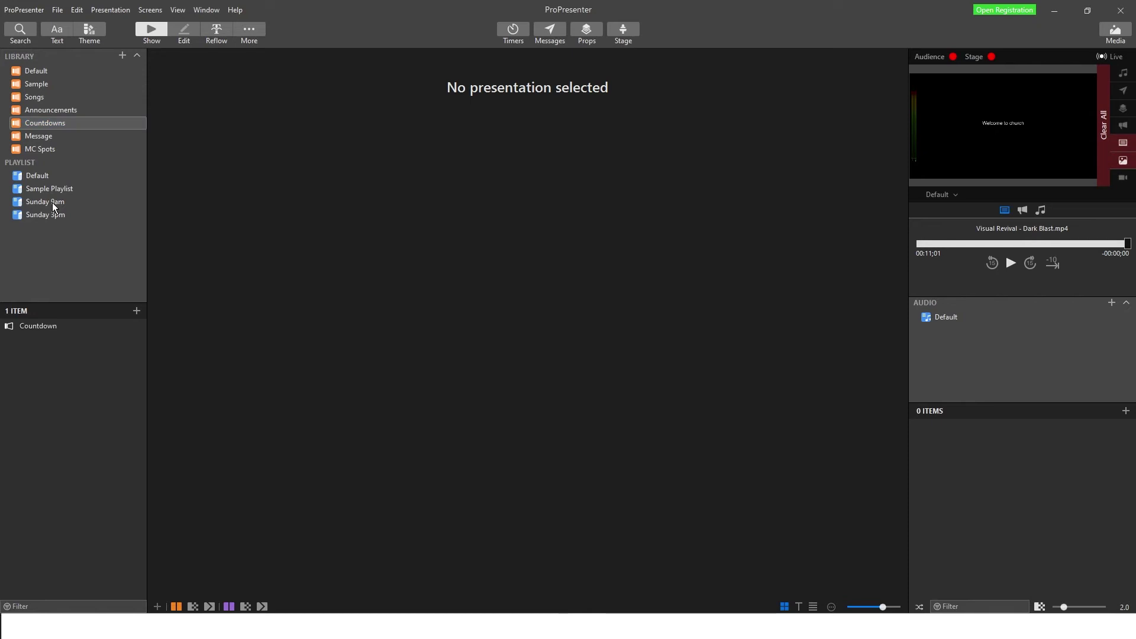
left_click_drag(53, 206, 61, 223)
left_click_drag(41, 324, 45, 202)
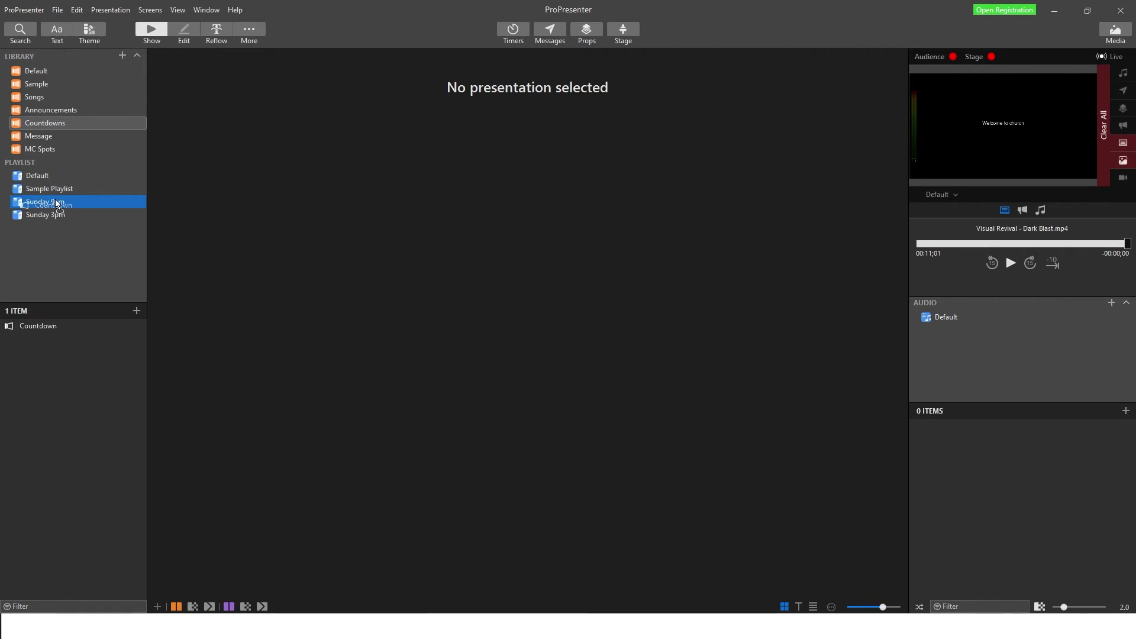
Step: Add MC Spot 1 from the MC Spots library and Another In The Fire from the Songs library to the Sunday 9am playlist
left_click(45, 137)
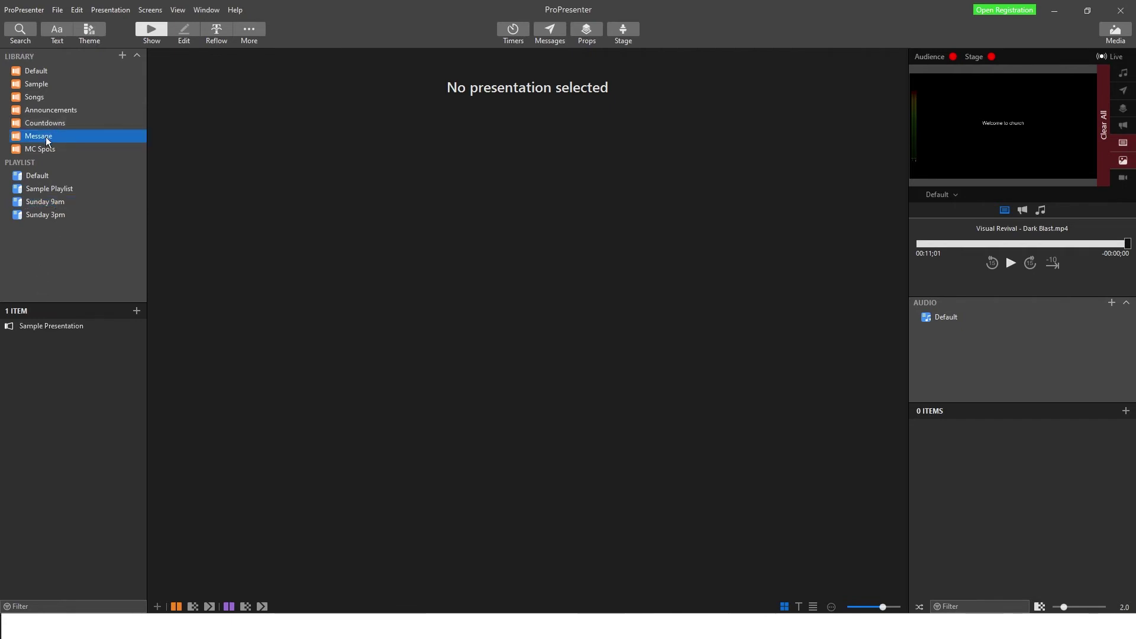
left_click(41, 148)
left_click_drag(42, 327, 52, 202)
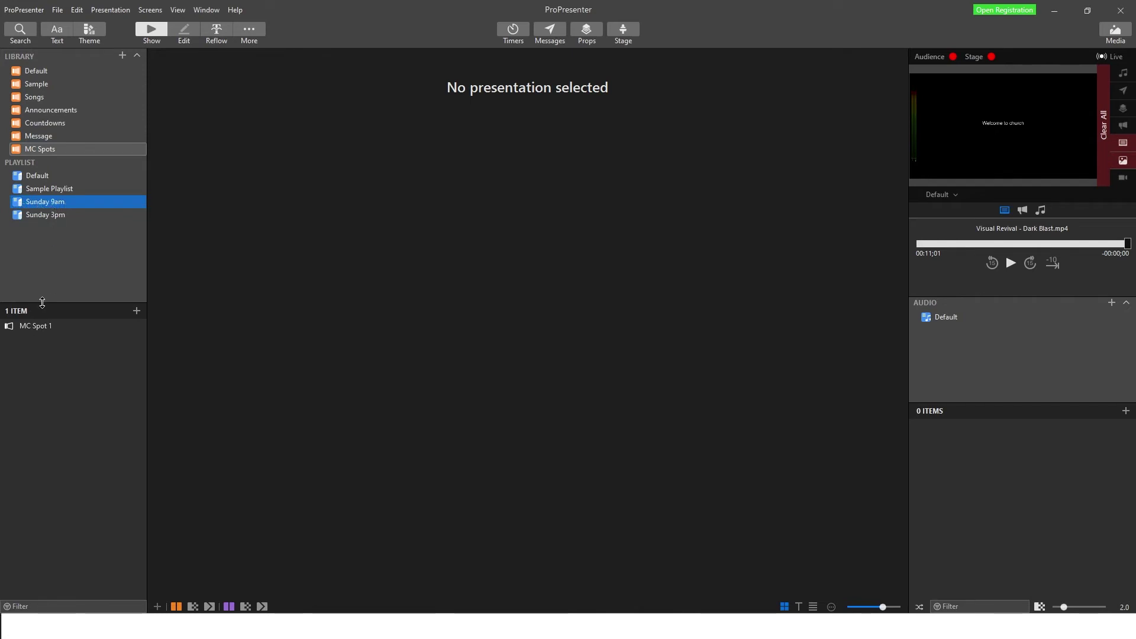
left_click(51, 201)
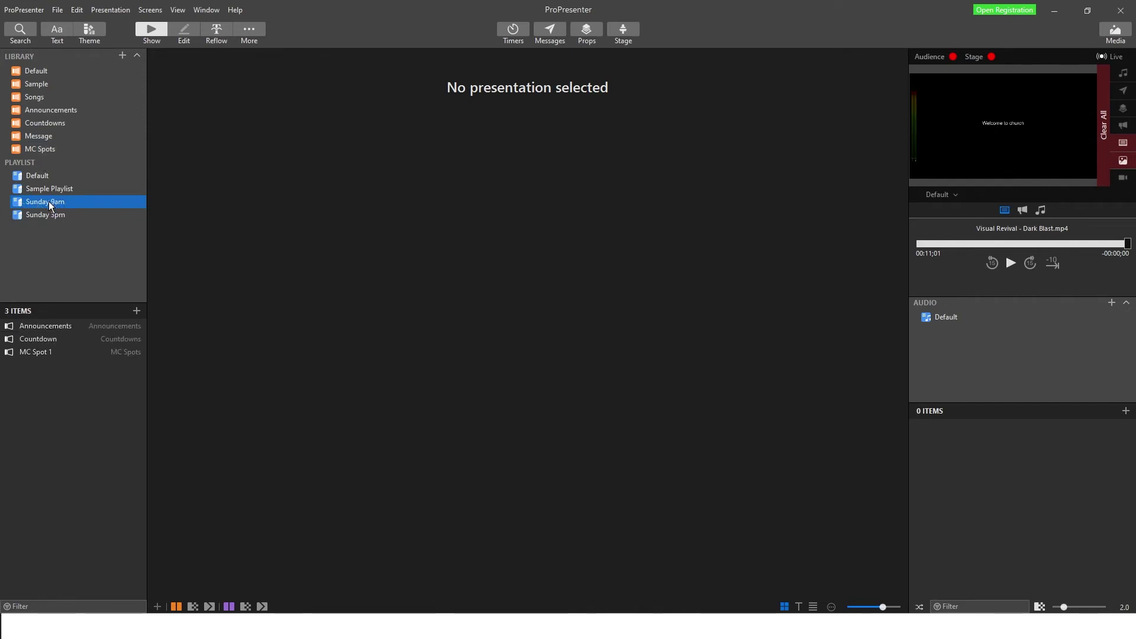
left_click(38, 97)
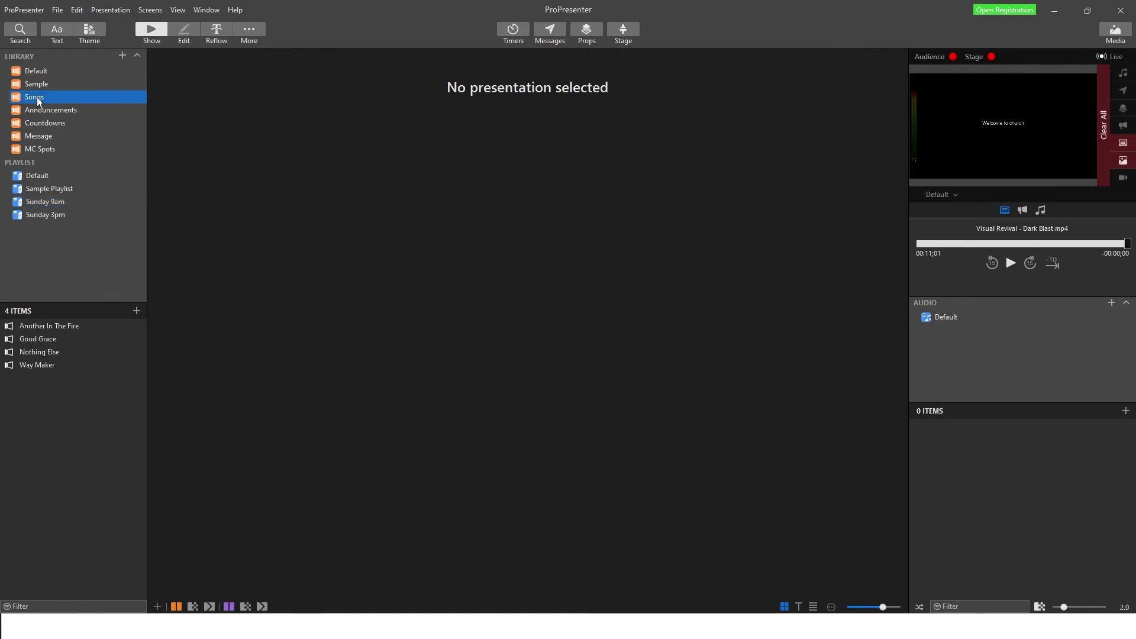
left_click_drag(37, 328, 46, 207)
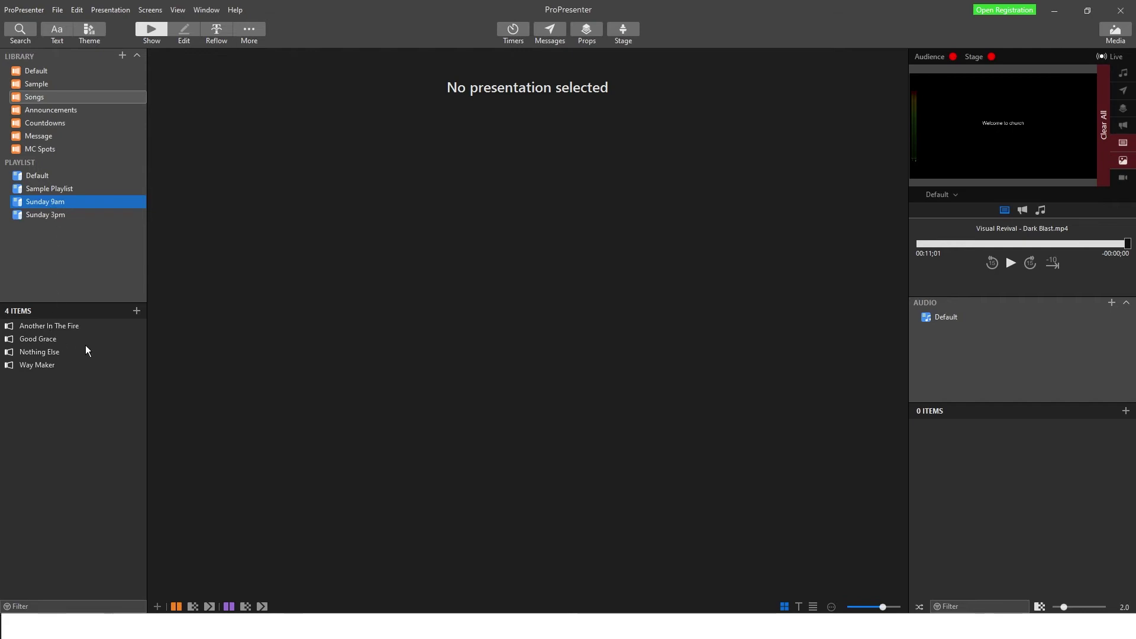
Step: Duplicate MC Spot 1 in the MC Spots library and rename the copy MC Spot 2
left_click(47, 149)
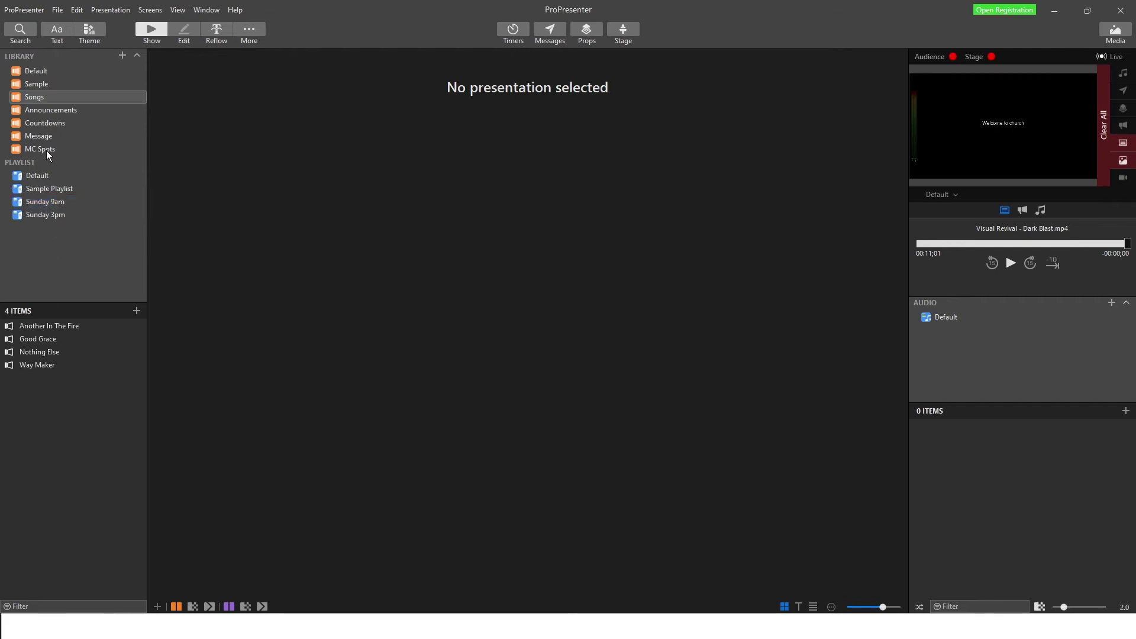
right_click(34, 325)
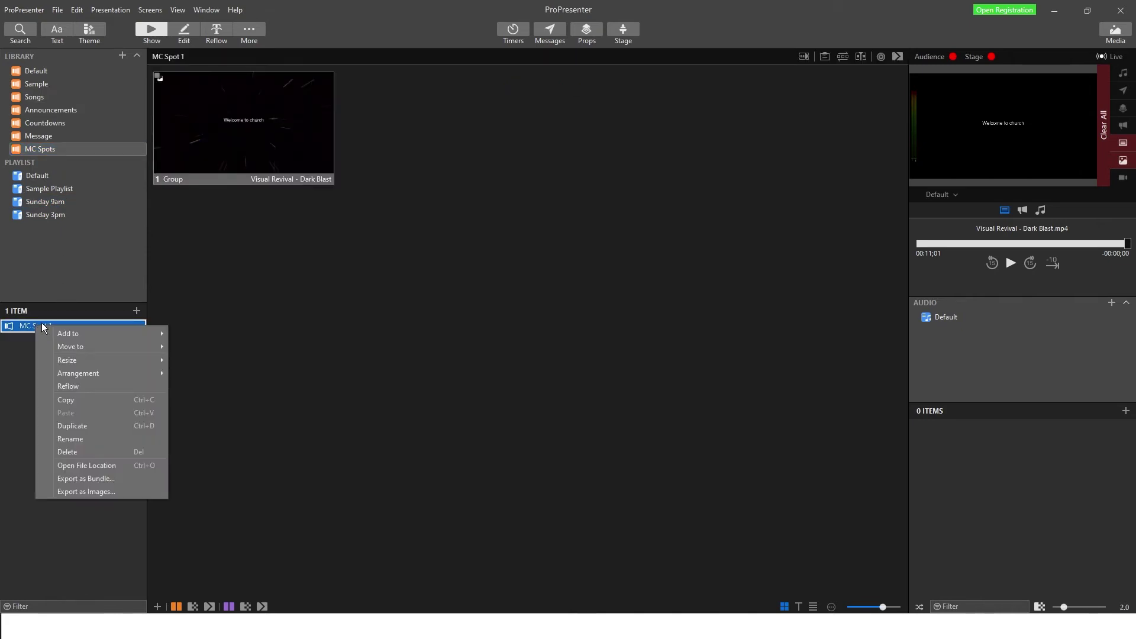
left_click(81, 421)
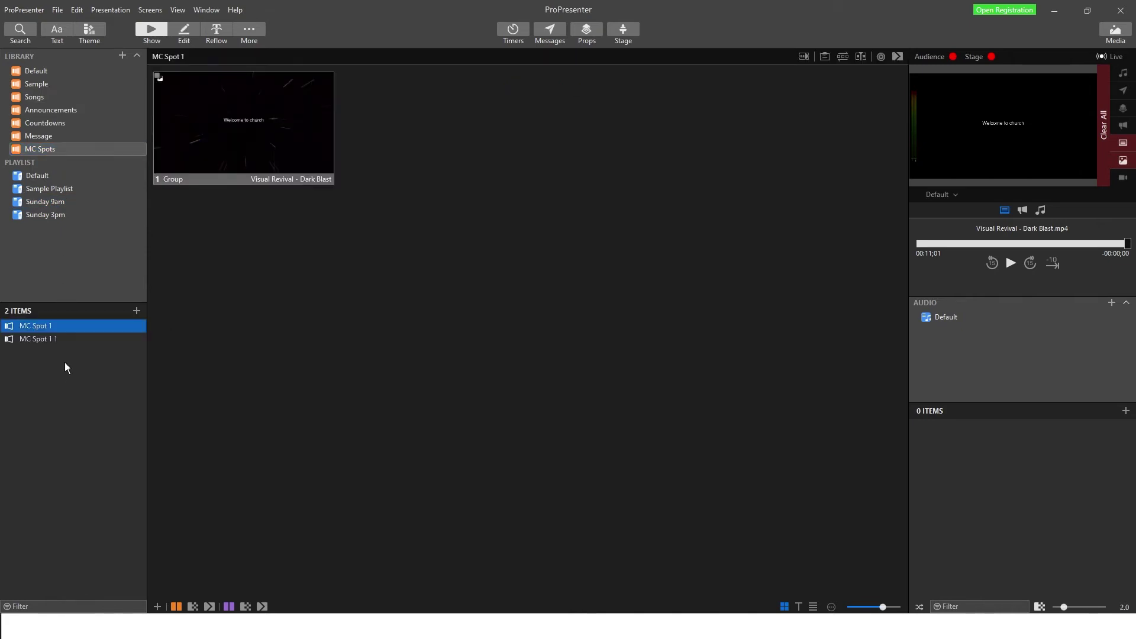
left_click(40, 337)
right_click(40, 338)
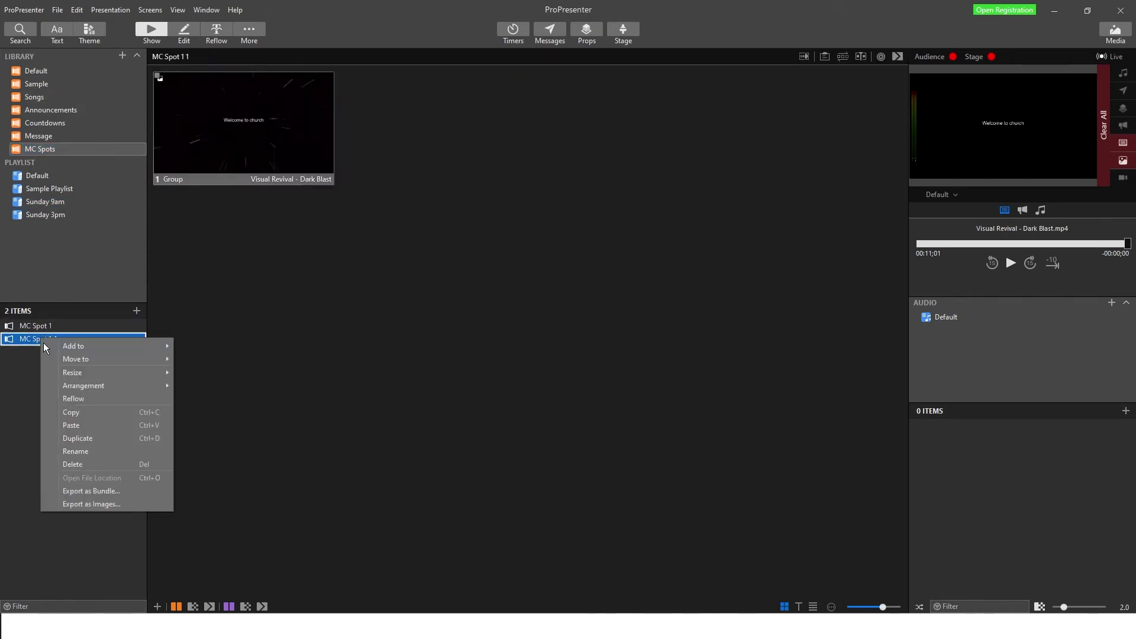
left_click(76, 451)
key("BackSpace")
key("BackSpace")
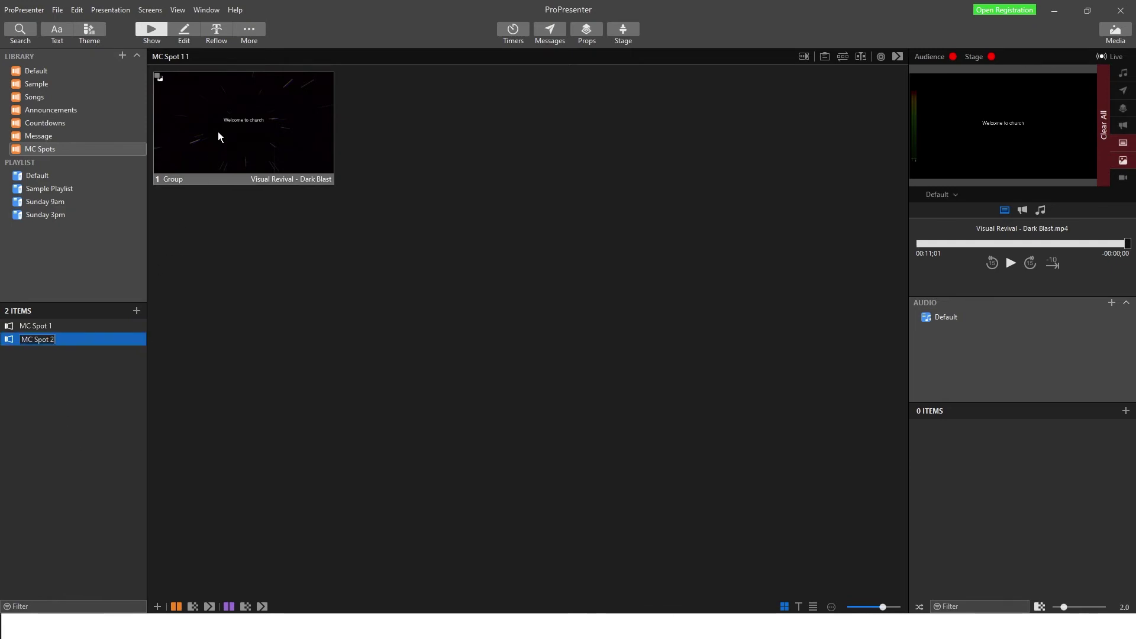
type("2")
Step: Change the slide text in the MC Spot 2 presentation to "MC Spot 2"
right_click(217, 131)
left_click(259, 144)
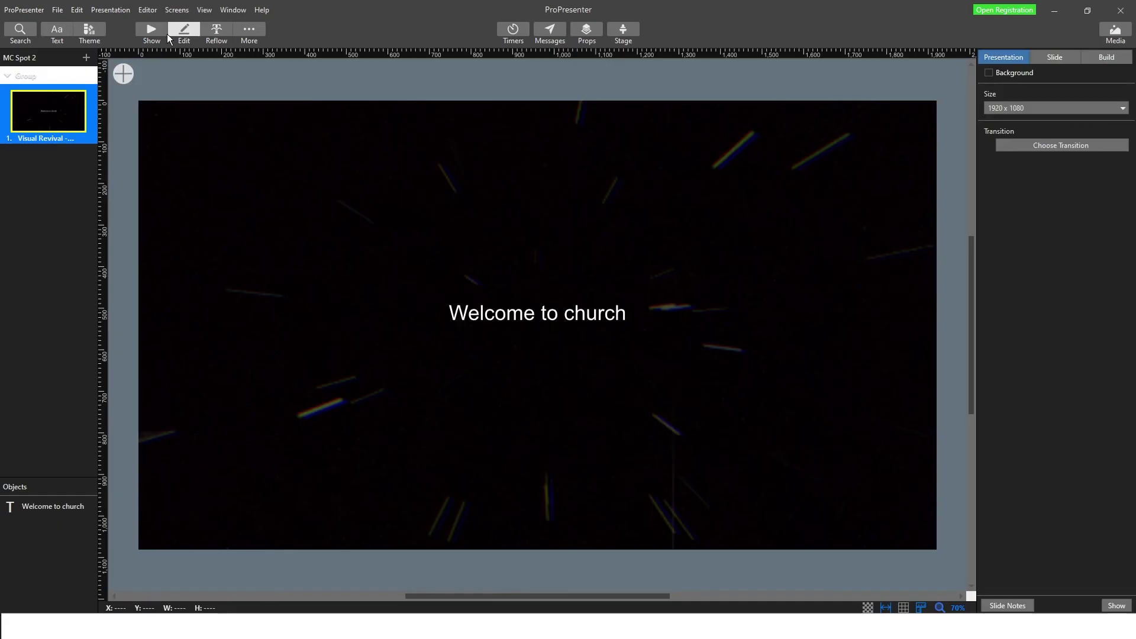
left_click(160, 33)
right_click(232, 127)
left_click(268, 141)
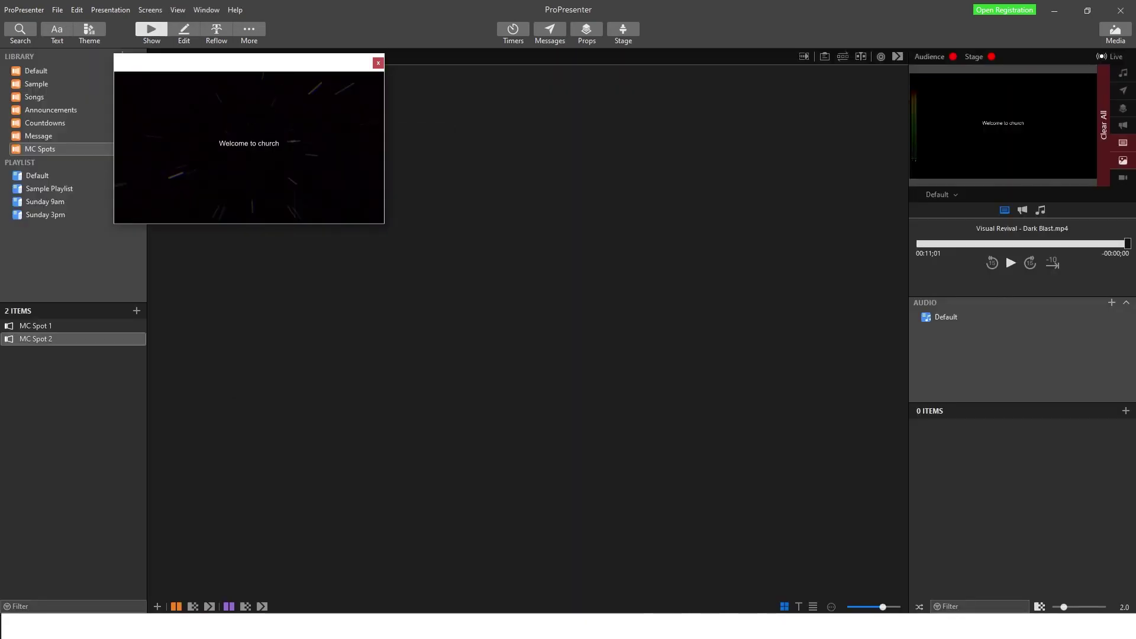
double_click(277, 143)
type("MC Spot 2")
left_click(247, 298)
left_click(368, 57)
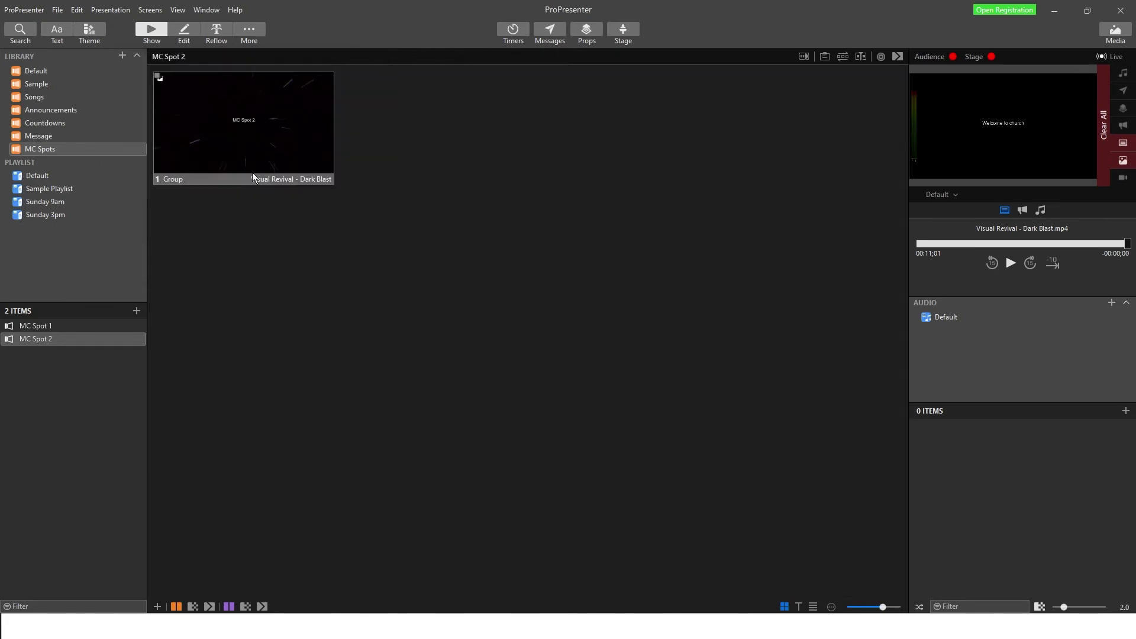
Step: Add MC Spot 1 from the MC Spots library to the Sunday 9am playlist a second time
left_click(51, 202)
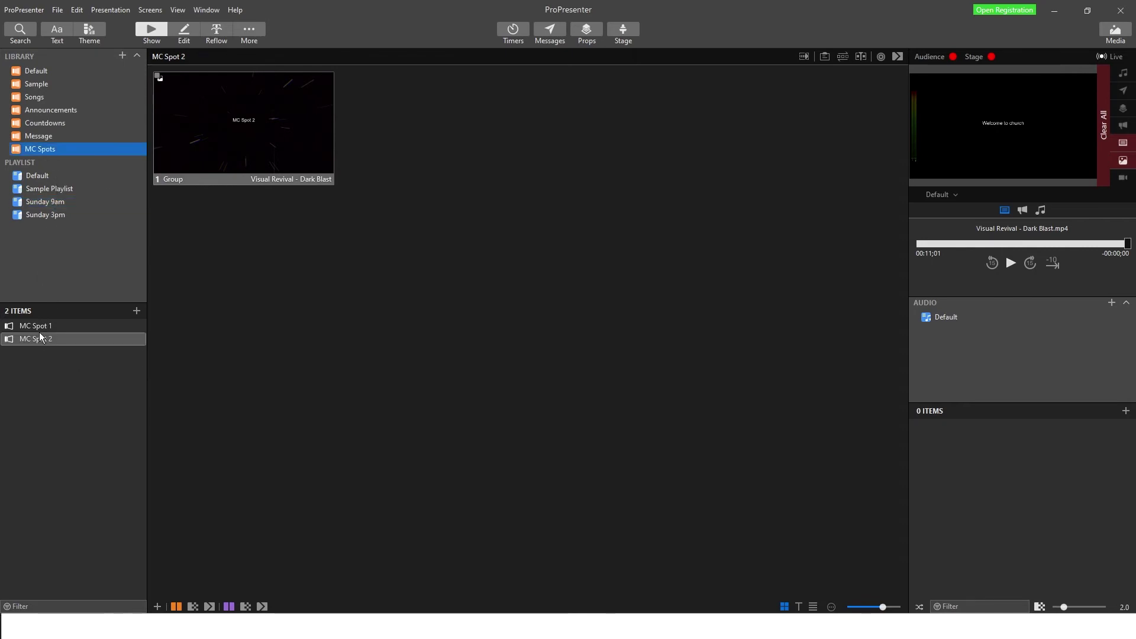
left_click(47, 202)
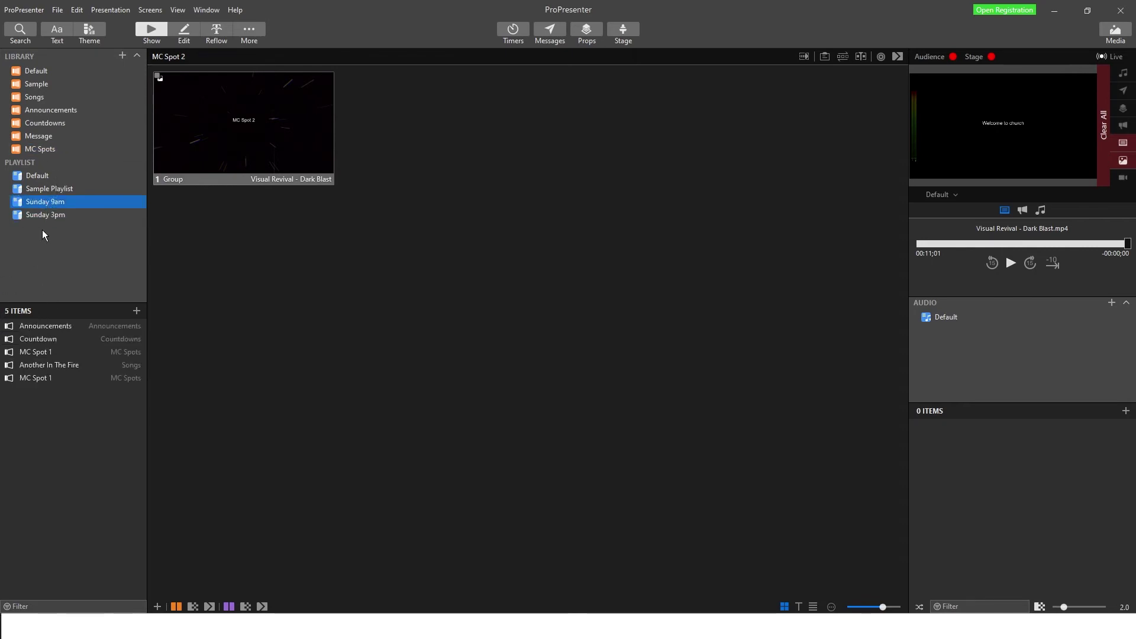
left_click_drag(33, 354, 43, 144)
Step: Add Sample Presentation from the Message library and Nothing Else from the Songs library to the Sunday 9am playlist
left_click(41, 140)
left_click_drag(45, 326, 49, 205)
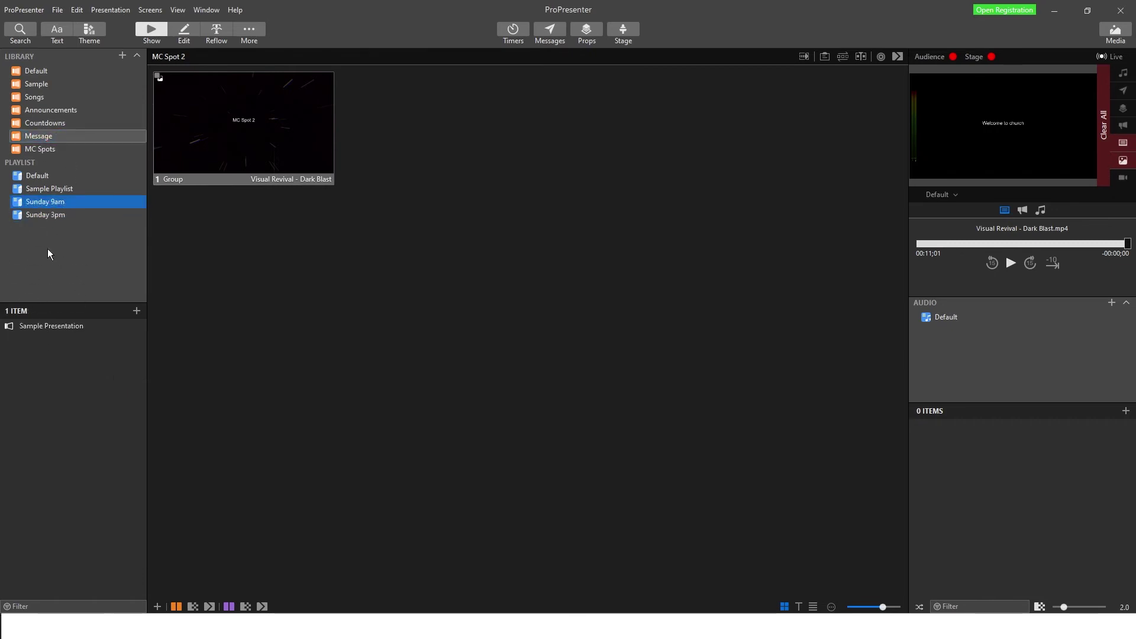
left_click(39, 97)
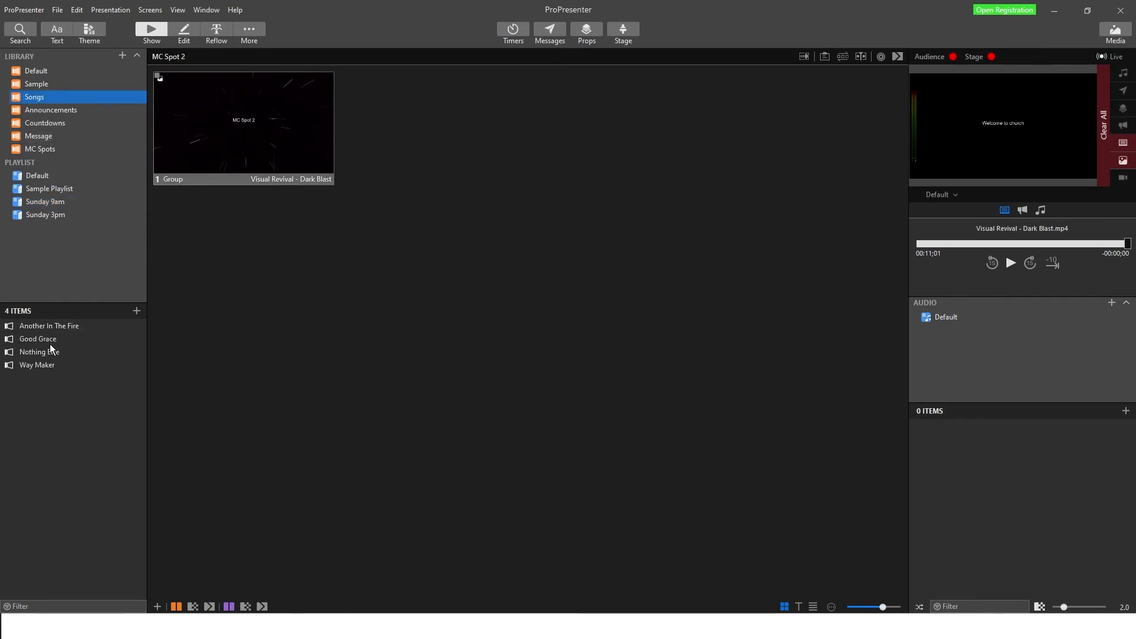
left_click_drag(51, 353, 45, 202)
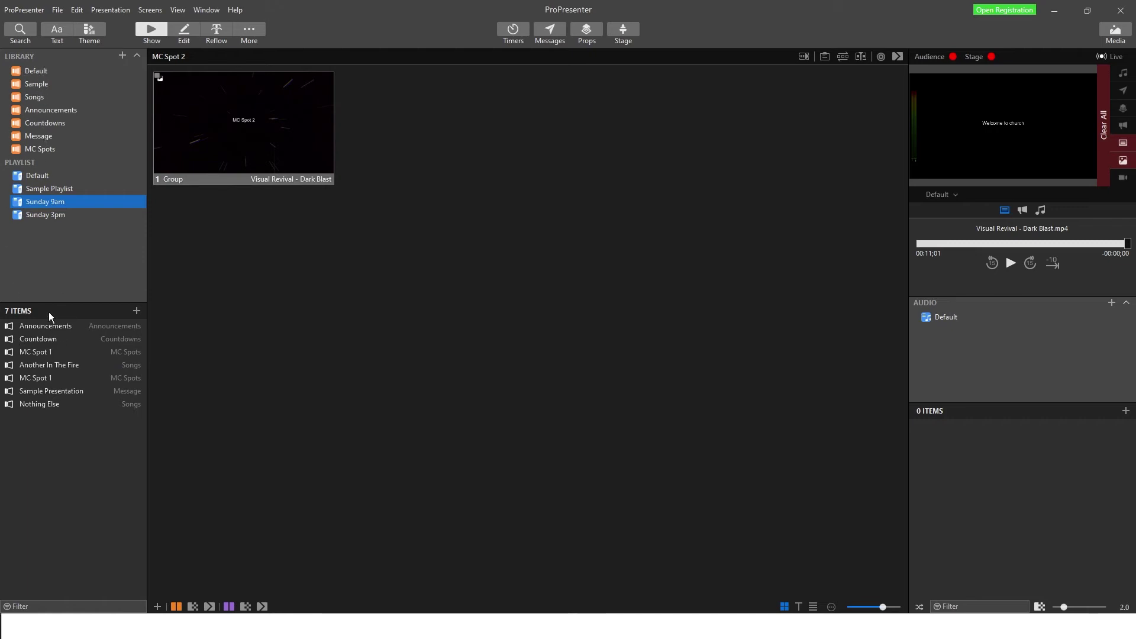
Step: Review the slides of the presentations in the Sunday 9am playlist, from Announcements through the second MC Spot 1
left_click(34, 325)
left_click(38, 339)
left_click(39, 322)
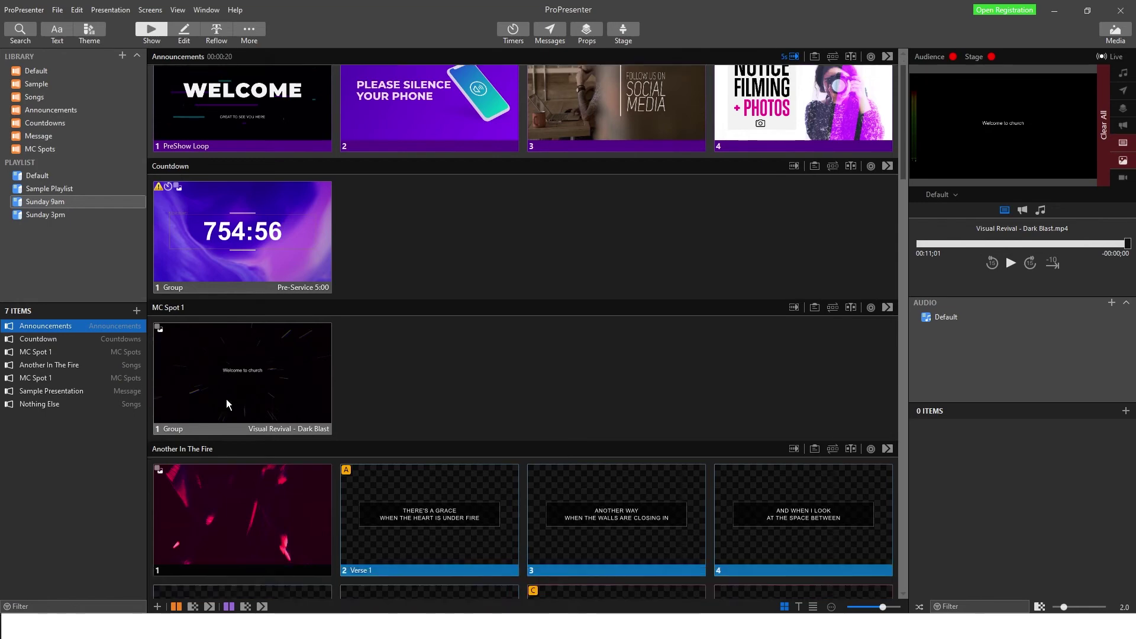
scroll(226, 399, "down", 3)
scroll(216, 410, "down", 4)
scroll(226, 362, "down", 15)
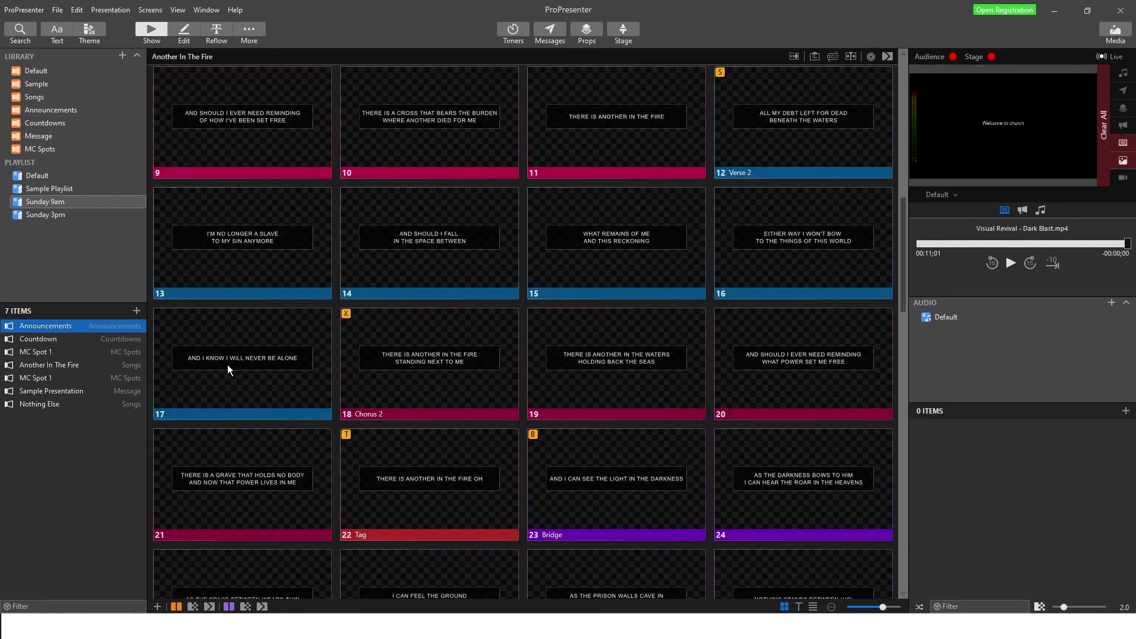
scroll(228, 367, "down", 2)
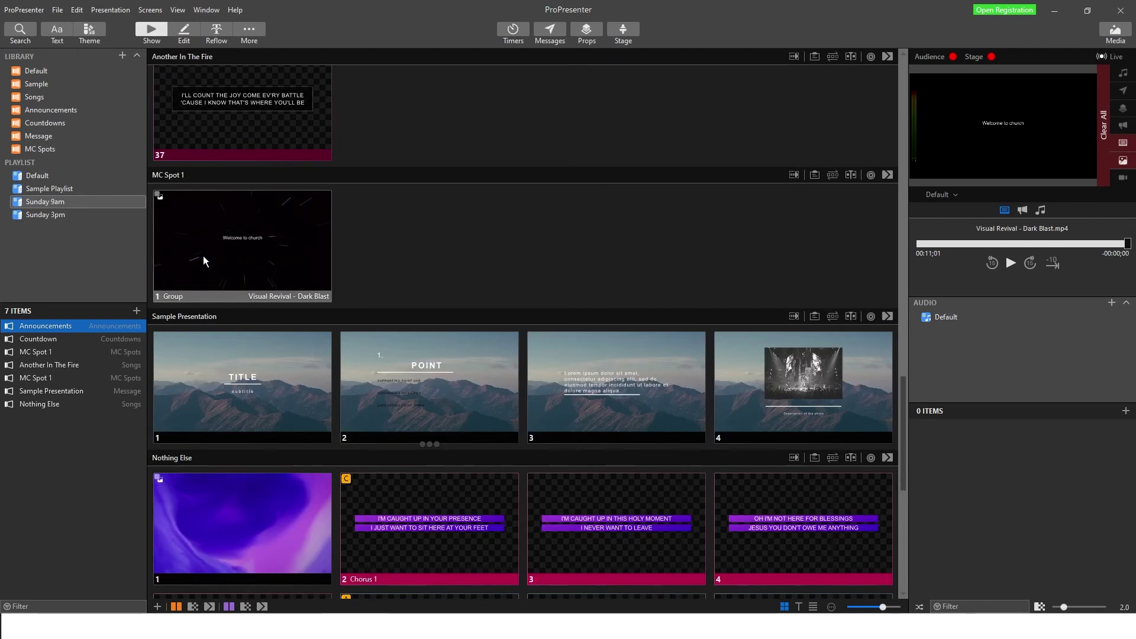
left_click(59, 352)
left_click(53, 377)
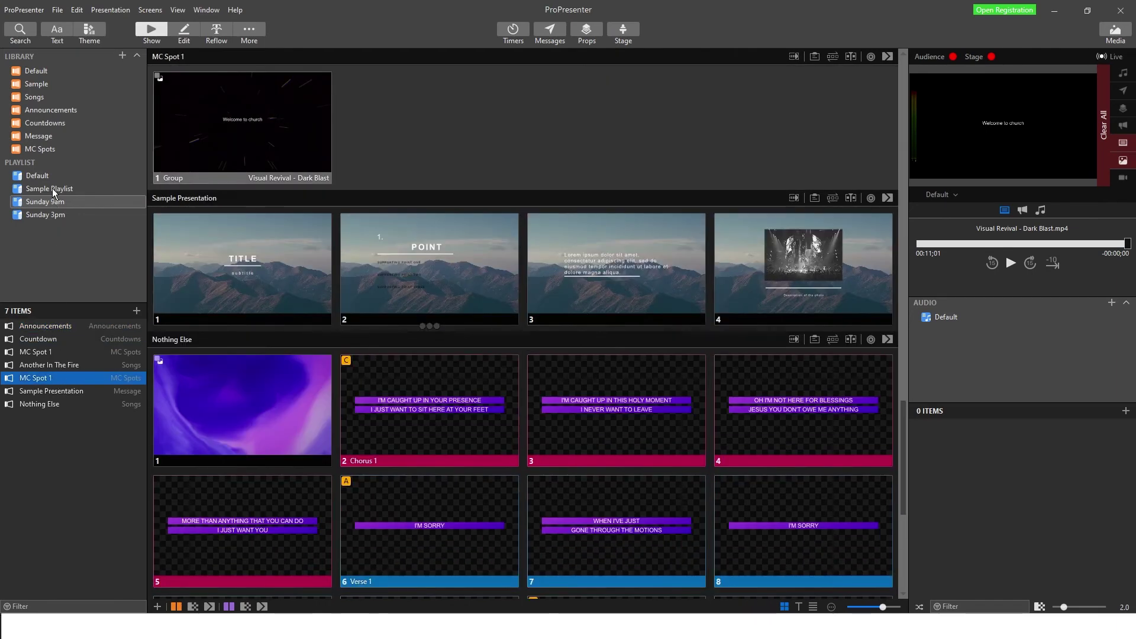
Step: Add MC Spot 2 from the MC Spots library to the Sunday 9am playlist and delete the second MC Spot 1 entry
left_click(50, 149)
left_click_drag(35, 339, 47, 204)
left_click(38, 379)
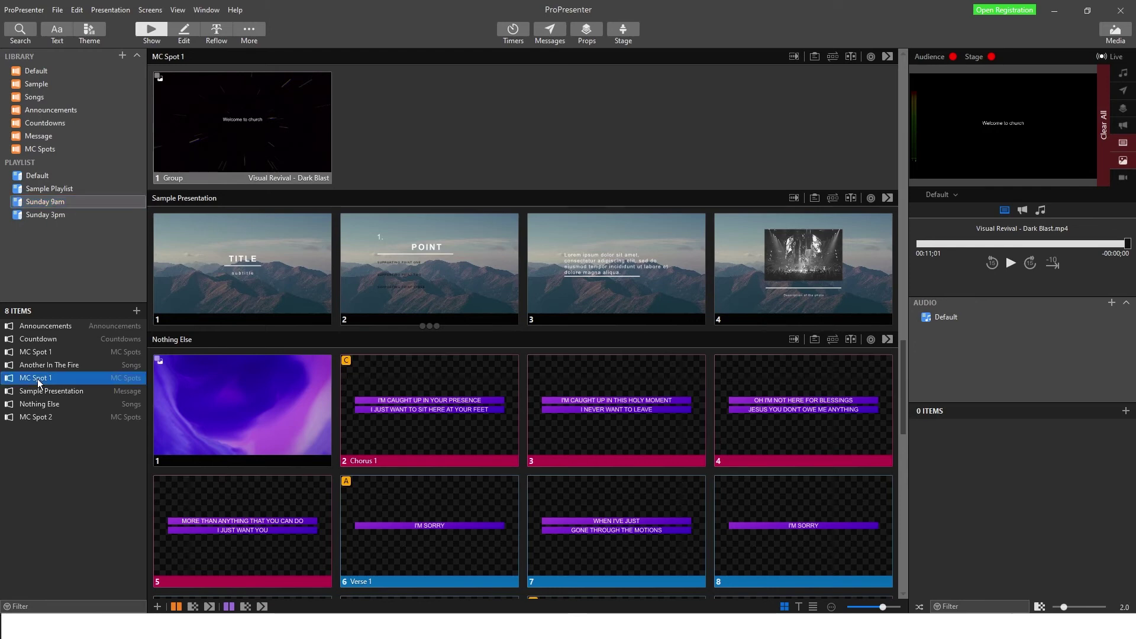
right_click(37, 379)
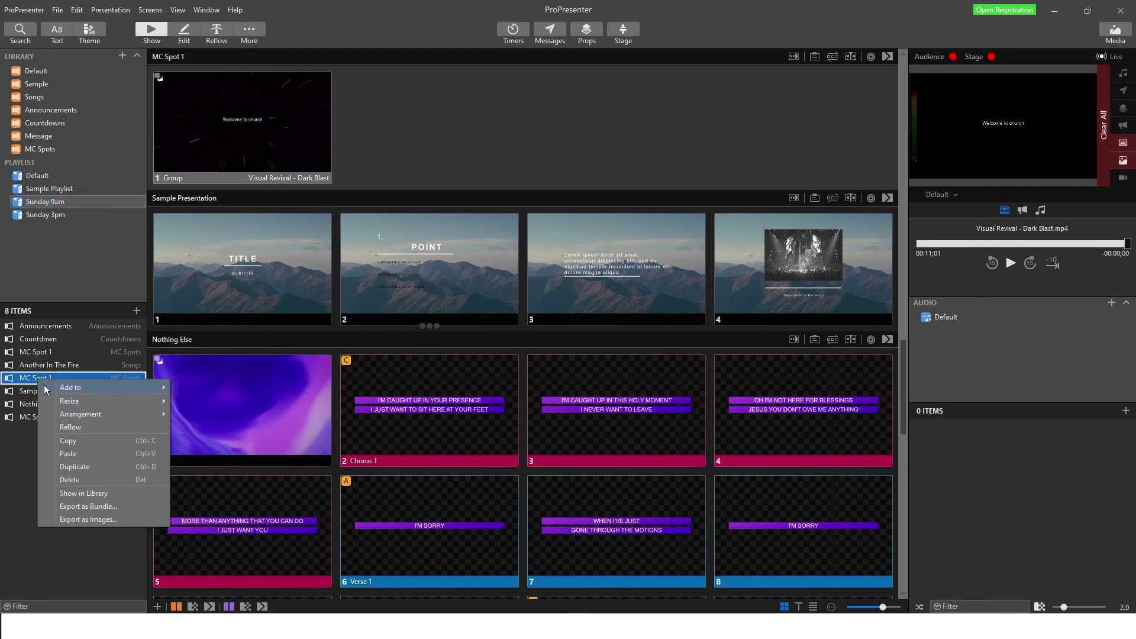
left_click(85, 478)
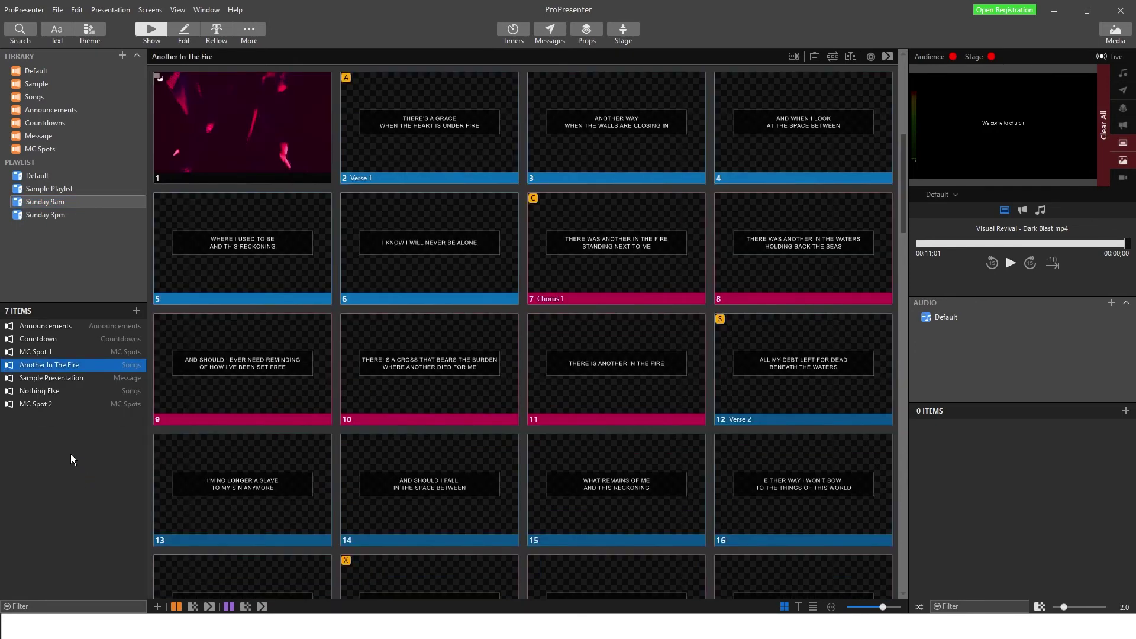
Step: Move MC Spot 2 in the Sunday 9am playlist to between Another In The Fire and Sample Presentation
left_click(59, 149)
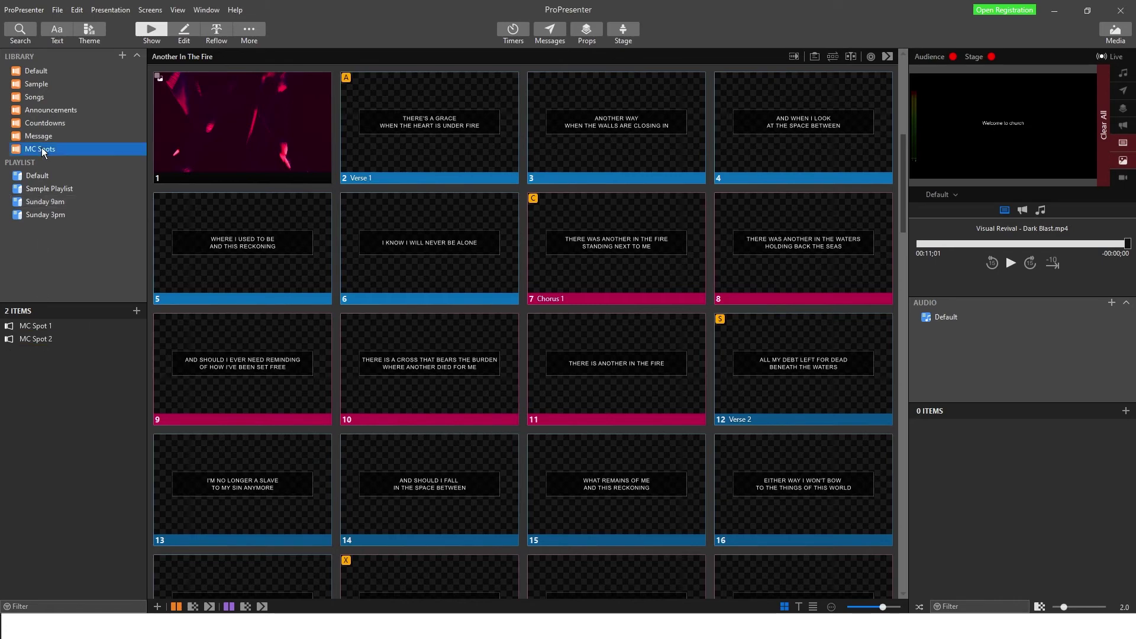
left_click(49, 205)
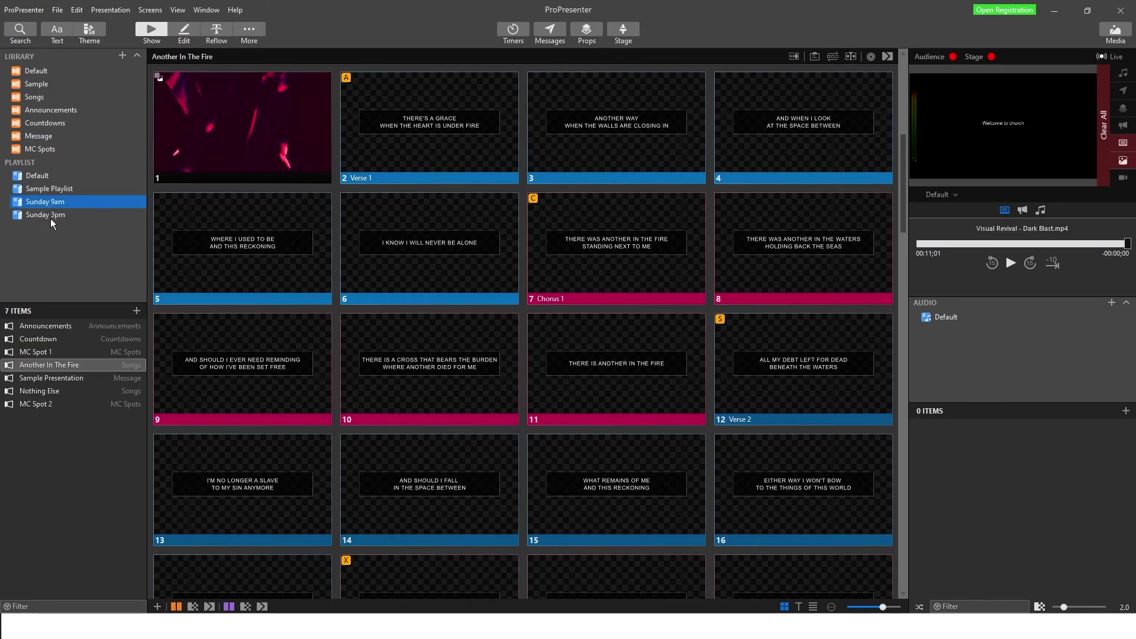
left_click_drag(46, 404, 53, 373)
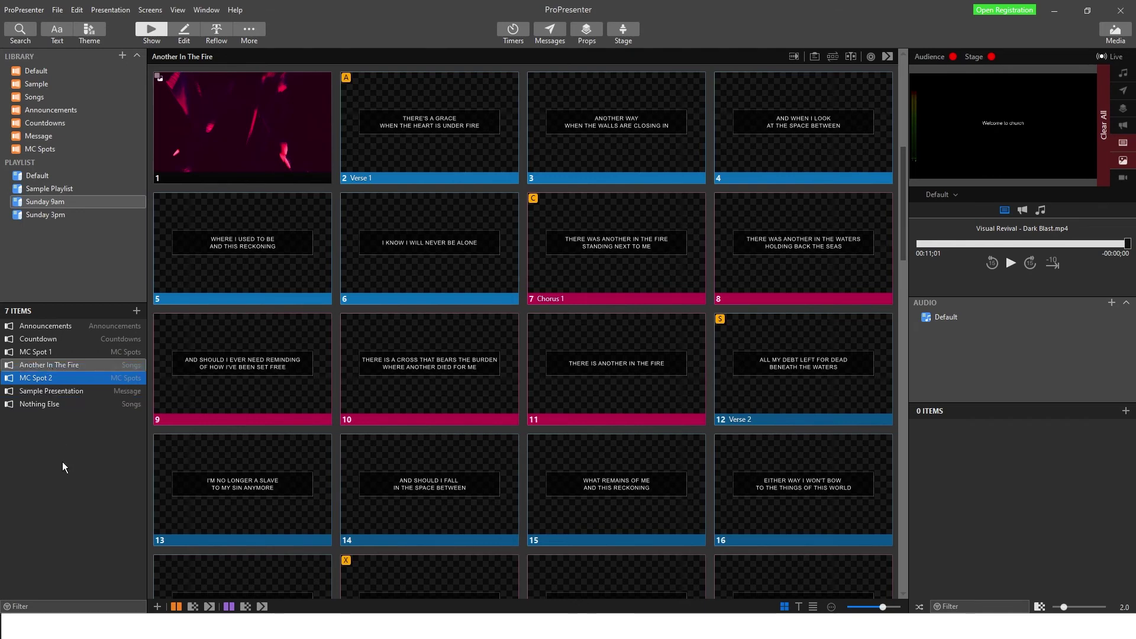
Step: Review the slides of the Sunday 9am presentations from Another In The Fire through Nothing Else
scroll(431, 275, "down", 10)
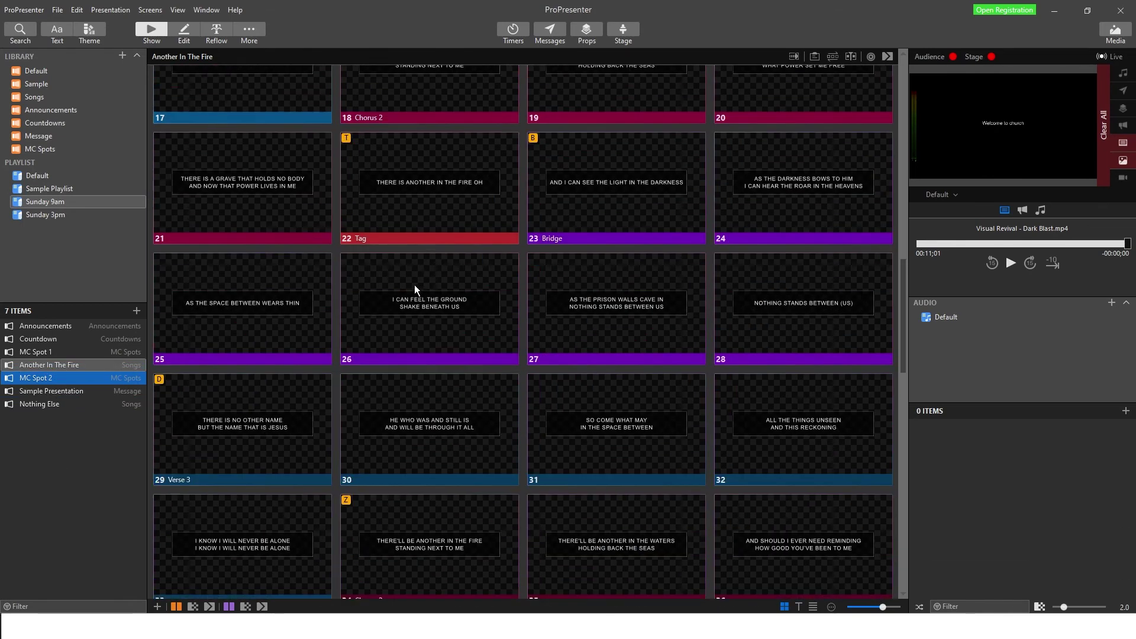
scroll(407, 283, "down", 4)
scroll(255, 354, "down", 2)
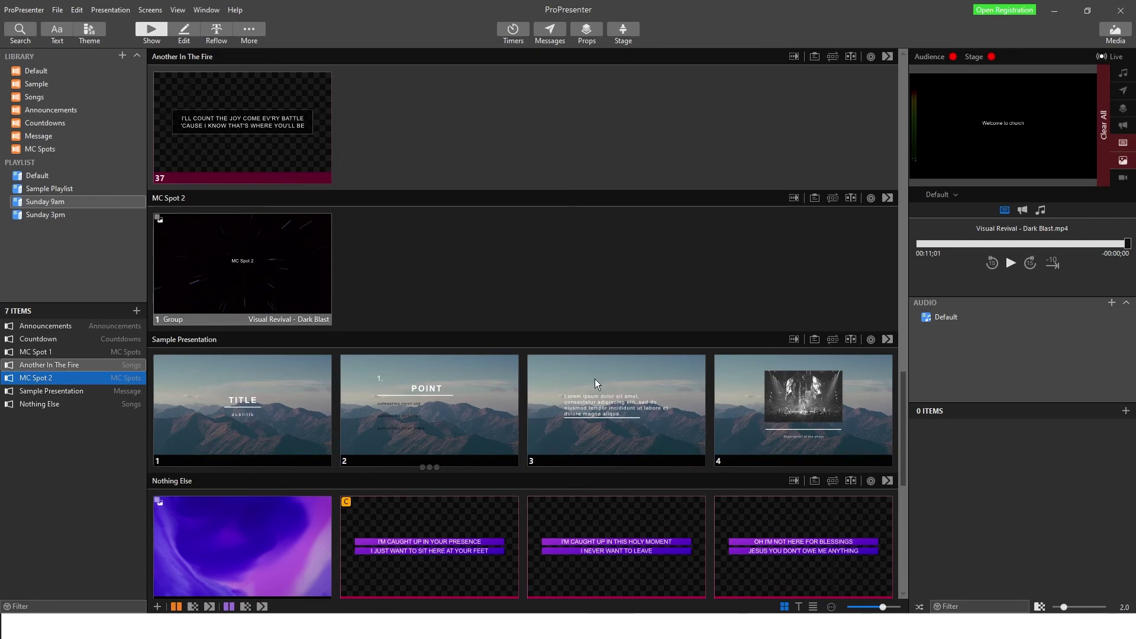
scroll(681, 340, "down", 5)
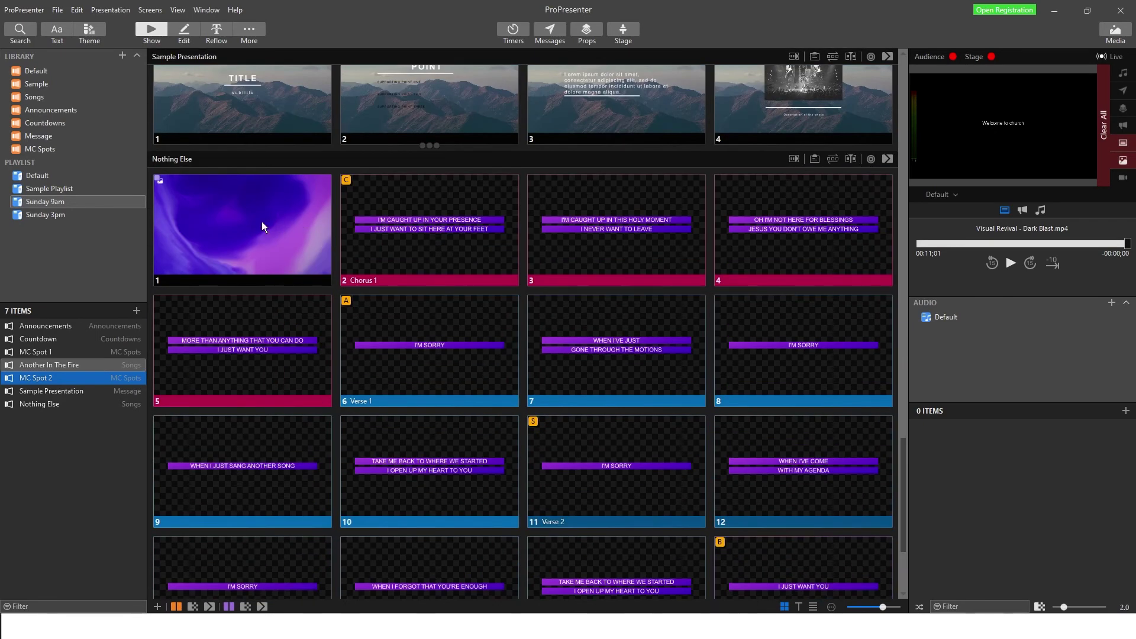
scroll(245, 233, "down", 3)
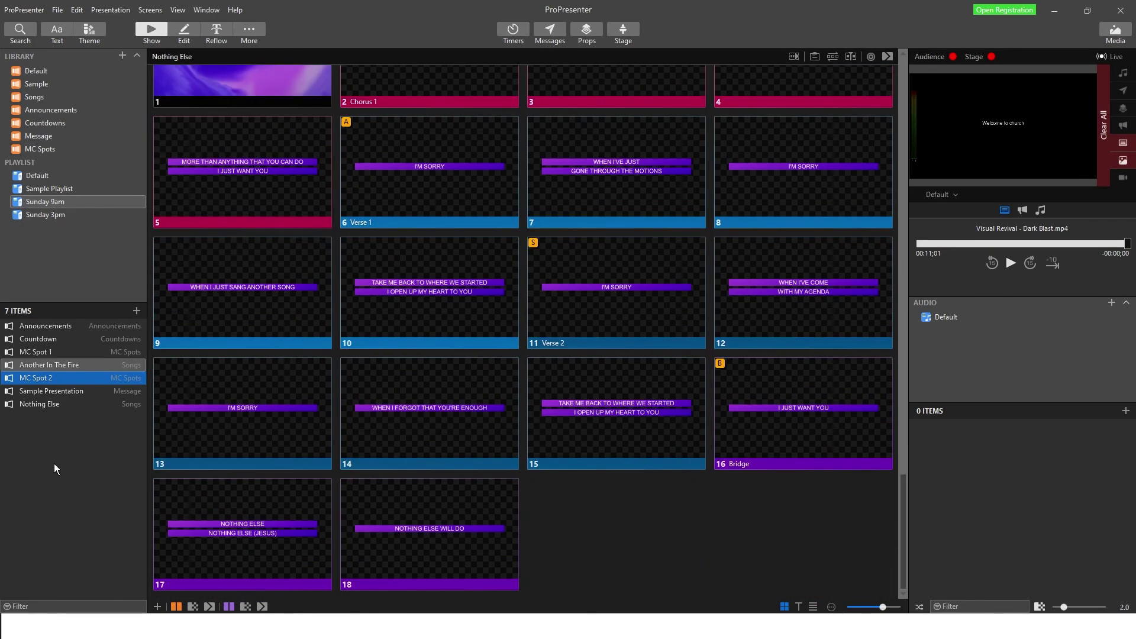
scroll(199, 450, "up", 3)
scroll(201, 441, "down", 3)
Step: Duplicate the Announcements presentation in the Sunday 9am playlist, move the copy to the end, and check the playlist's slide order
left_click(37, 326)
right_click(36, 325)
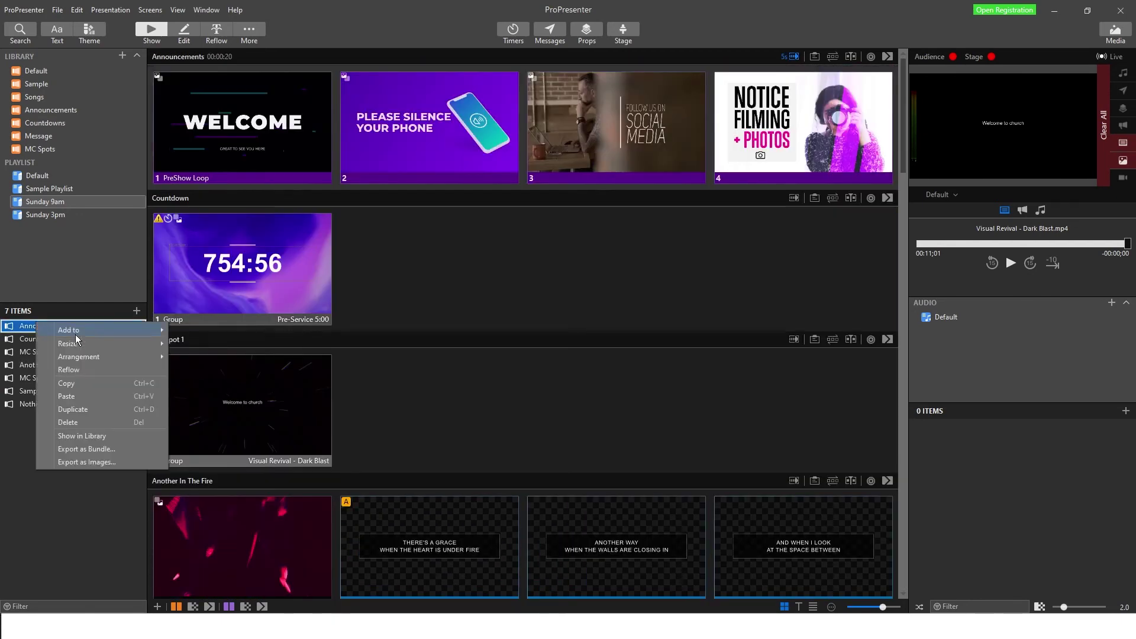
left_click(84, 408)
left_click_drag(68, 335, 36, 461)
scroll(284, 447, "down", 15)
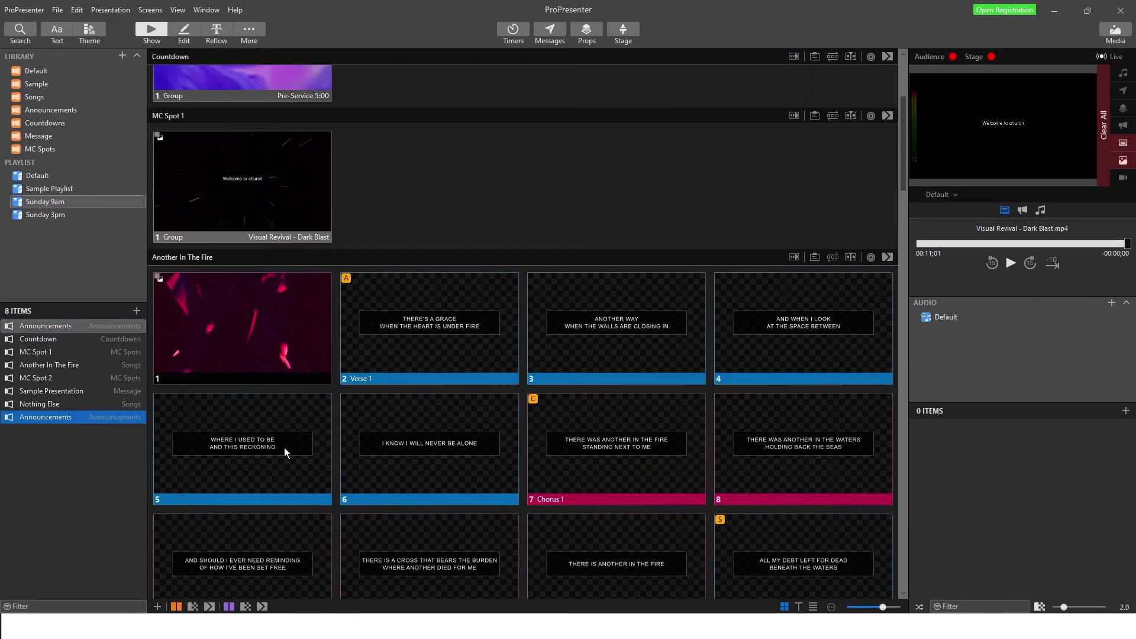
scroll(283, 447, "down", 15)
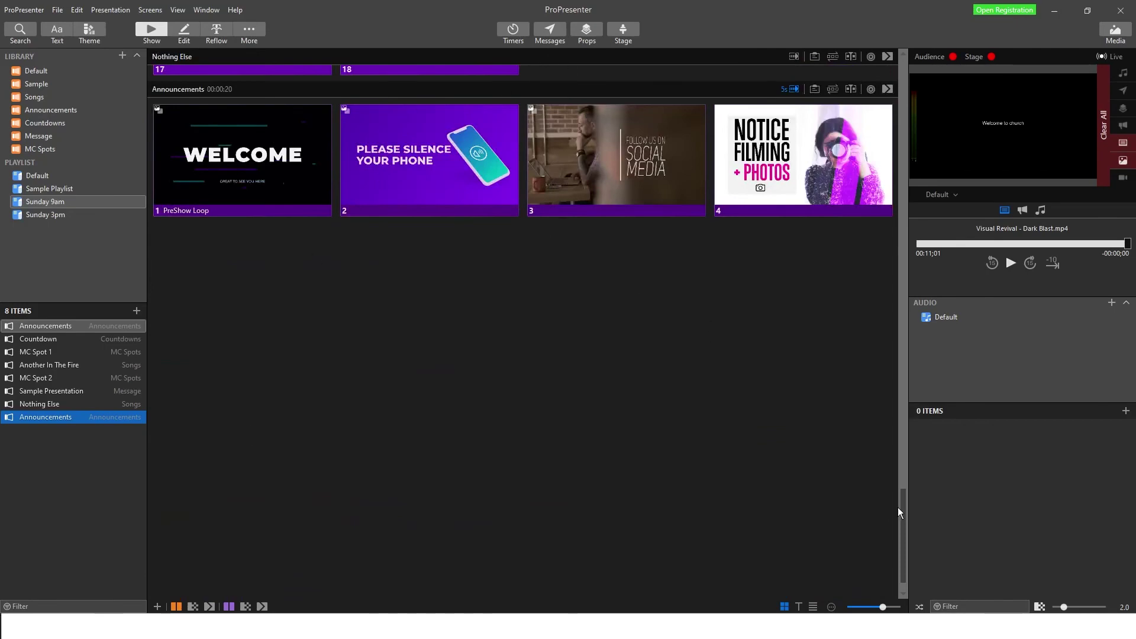
left_click_drag(903, 511, 885, 286)
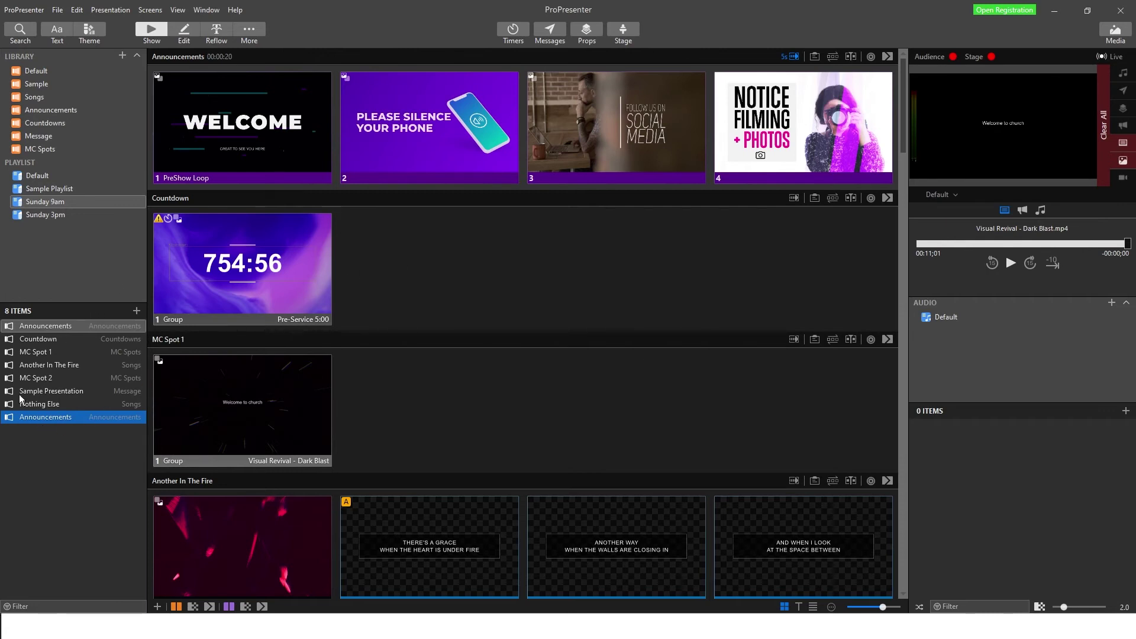
Step: Add a header named "Announcements" above the first Announcements presentation in the Sunday 9am playlist
left_click(136, 312)
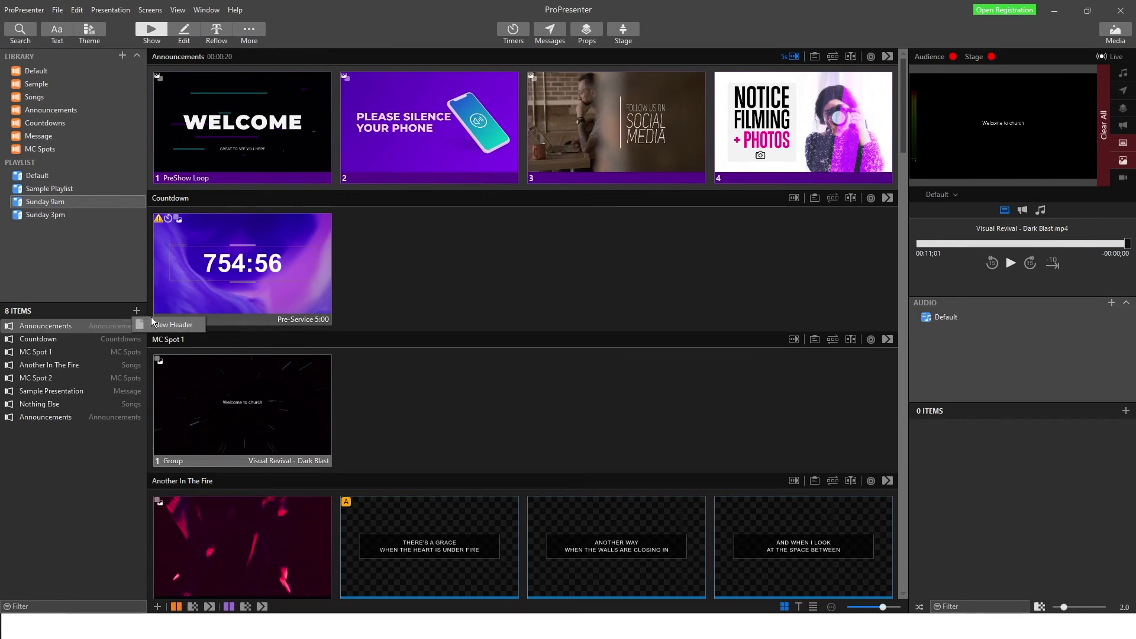
left_click(172, 324)
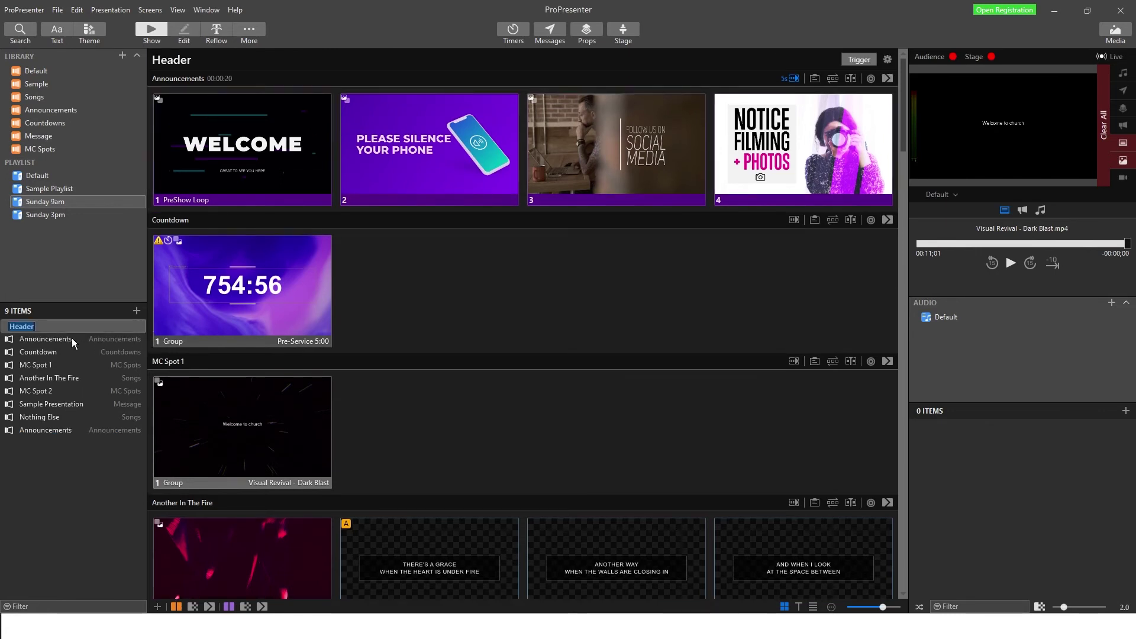
left_click(25, 329)
left_click(24, 329)
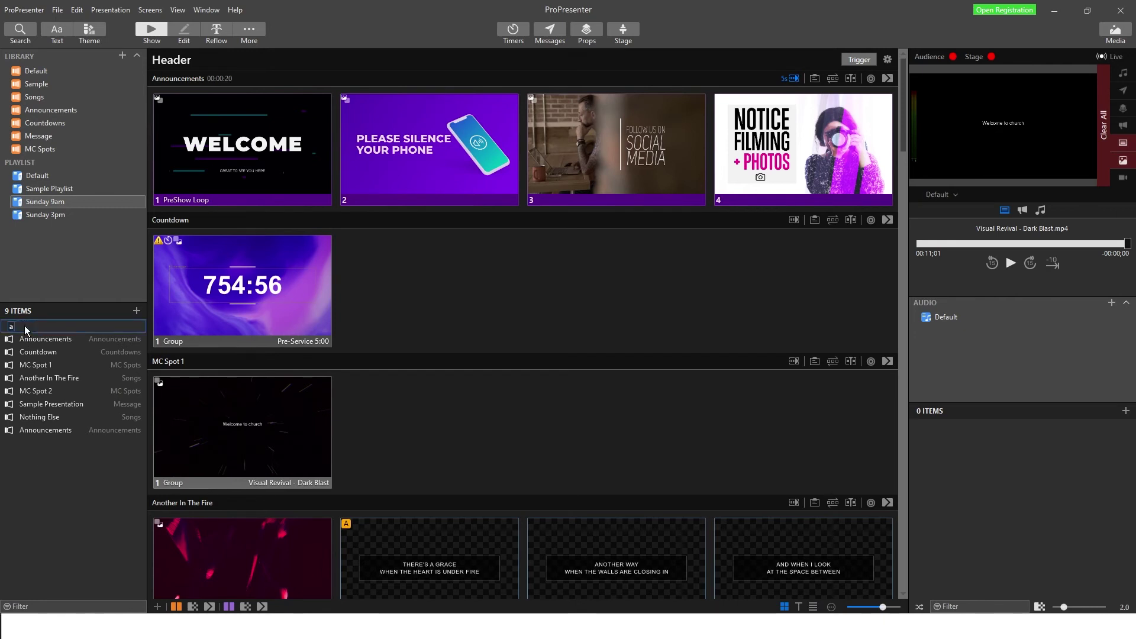
type("a")
key("BackSpace")
type("Annouc")
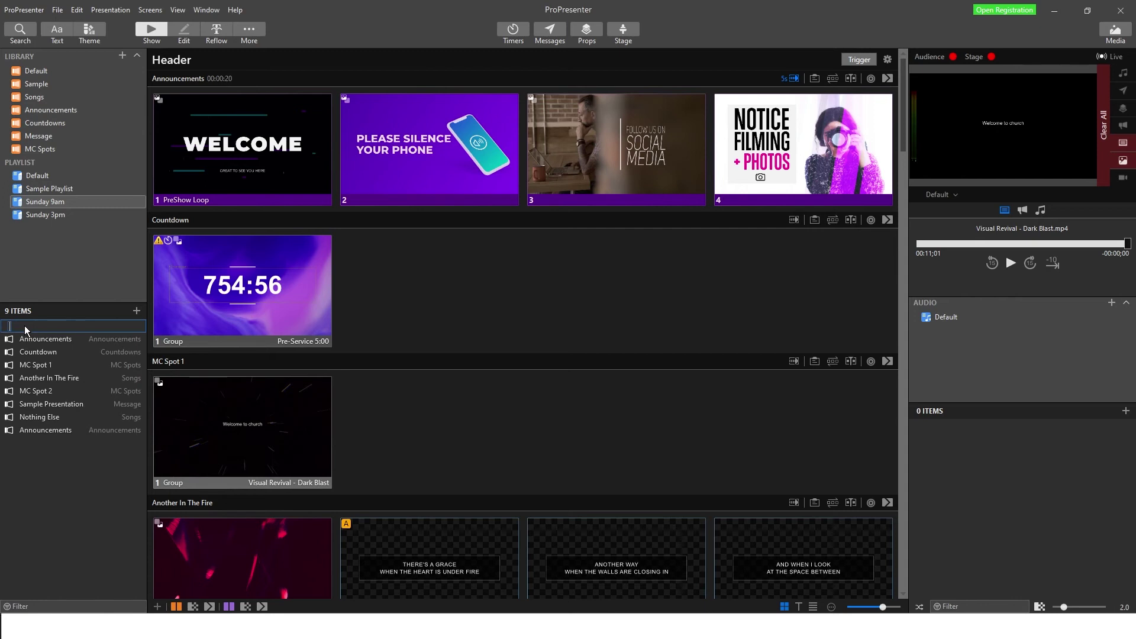
key("BackSpace")
type("ncements")
key("Return")
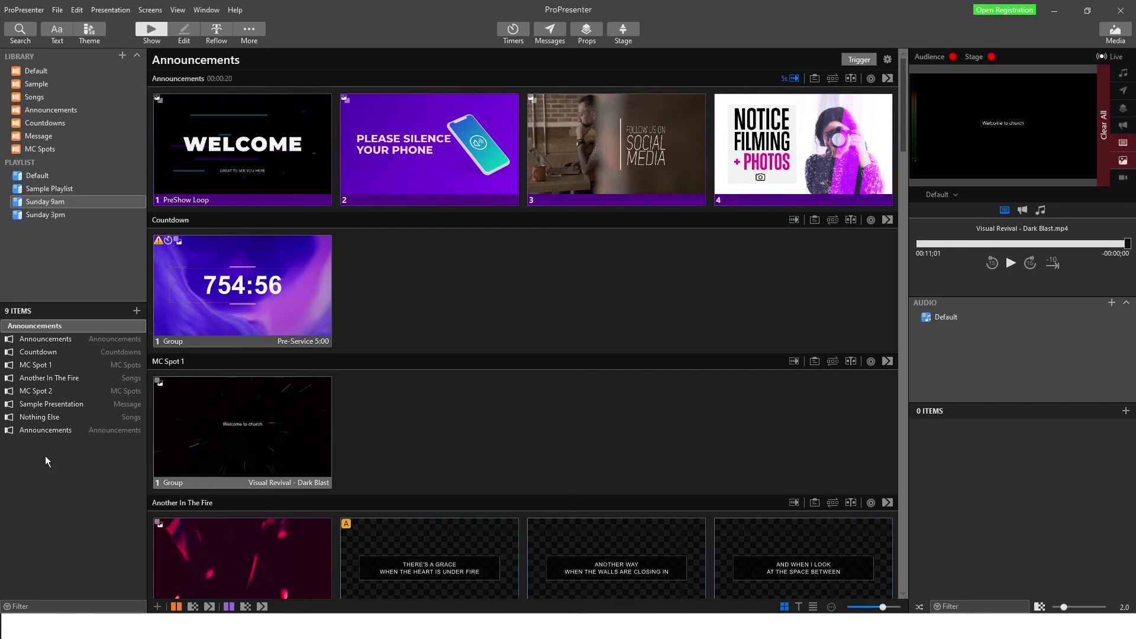
Step: Add another header to the Sunday 9am playlist and place it between Countdown and MC Spot 1
double_click(29, 324)
left_click(31, 326)
left_click(136, 309)
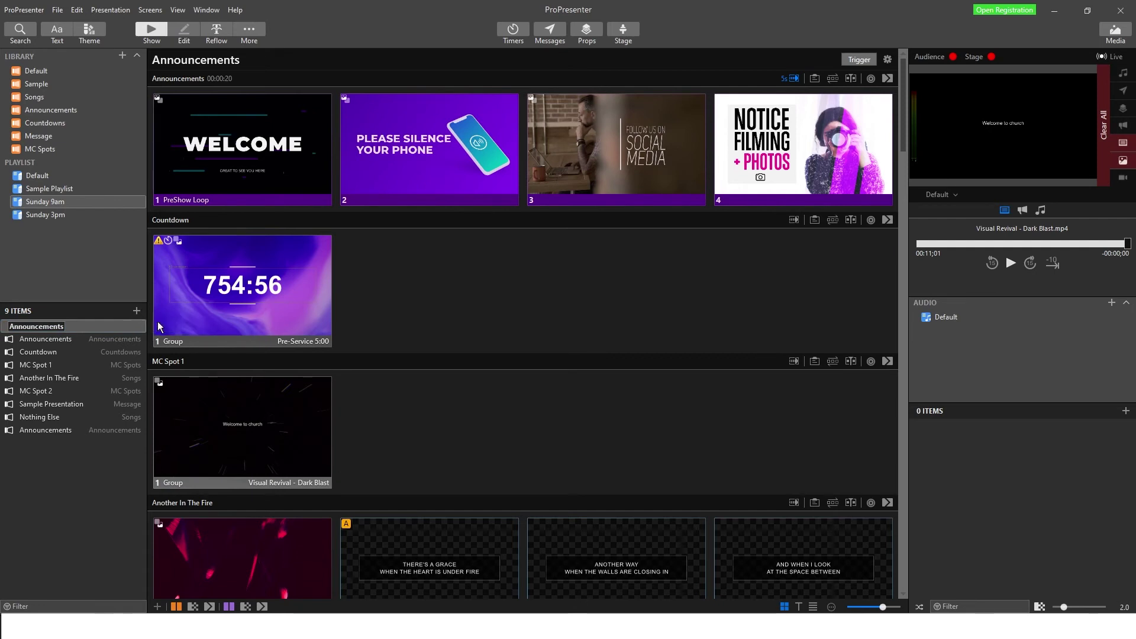
left_click(158, 321)
left_click(47, 352)
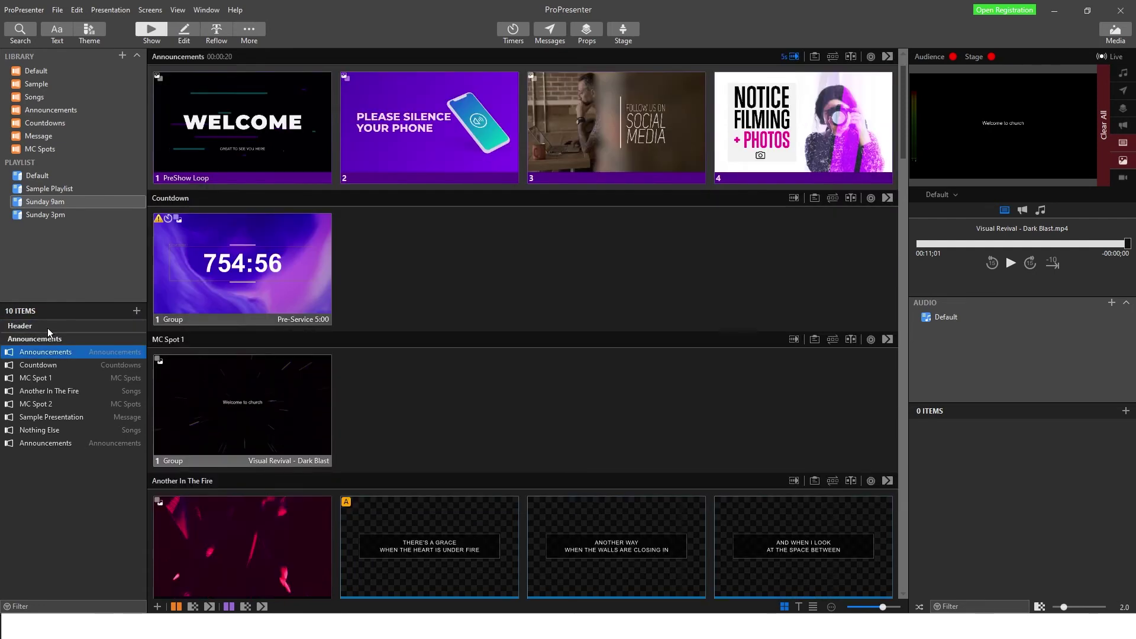
mouse_move(48, 377)
left_mouse_down()
mouse_move(62, 388)
mouse_move(57, 372)
left_mouse_up()
Step: Rename the playlist's first header to "PreService" and the header above the MC Spot 1 presentation to "MC Spot 1"
double_click(37, 327)
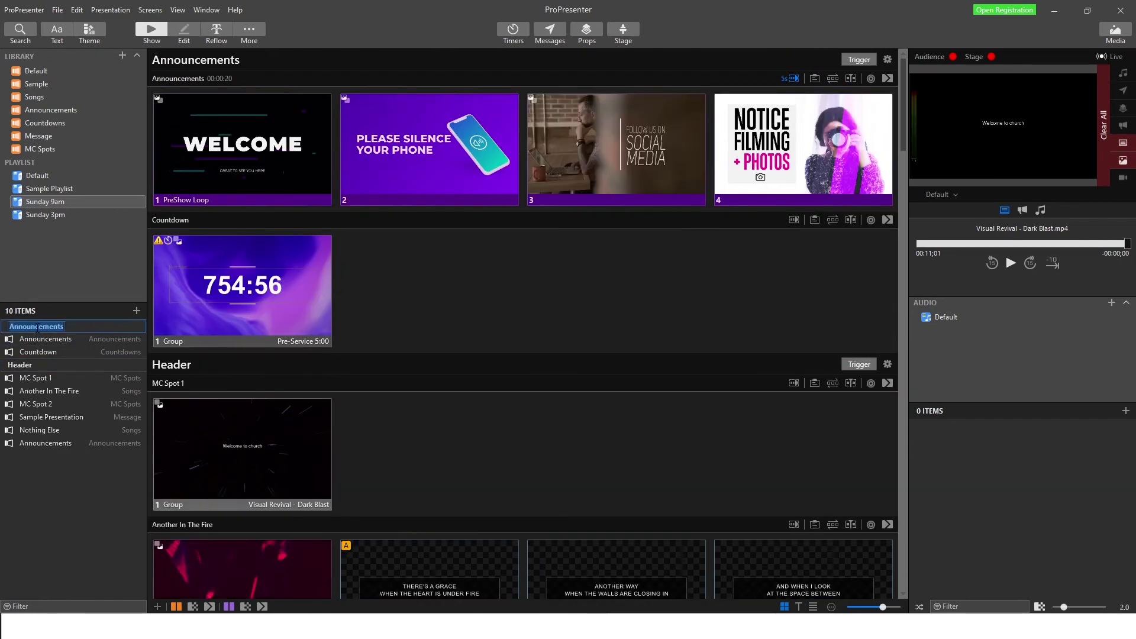
type("PreService")
double_click(28, 362)
left_click(29, 364)
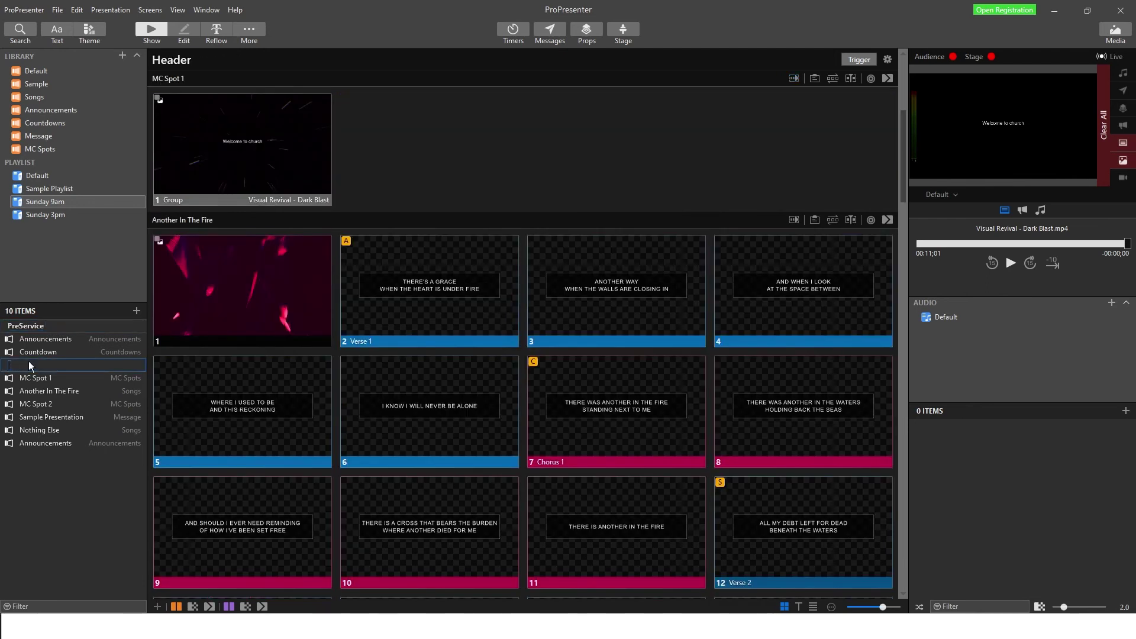
type("MC Spot 1")
Step: Add a header above Another In The Fire in the playlist and name it "Song 1"
left_click(175, 325)
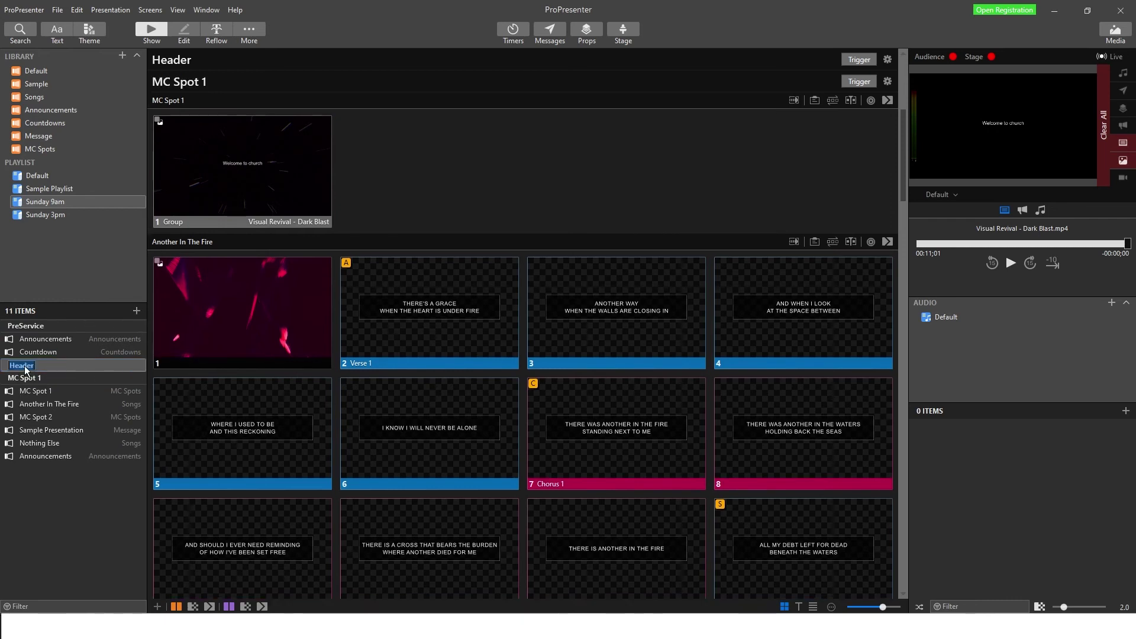
left_click_drag(68, 363, 59, 398)
double_click(22, 393)
type("Song 1")
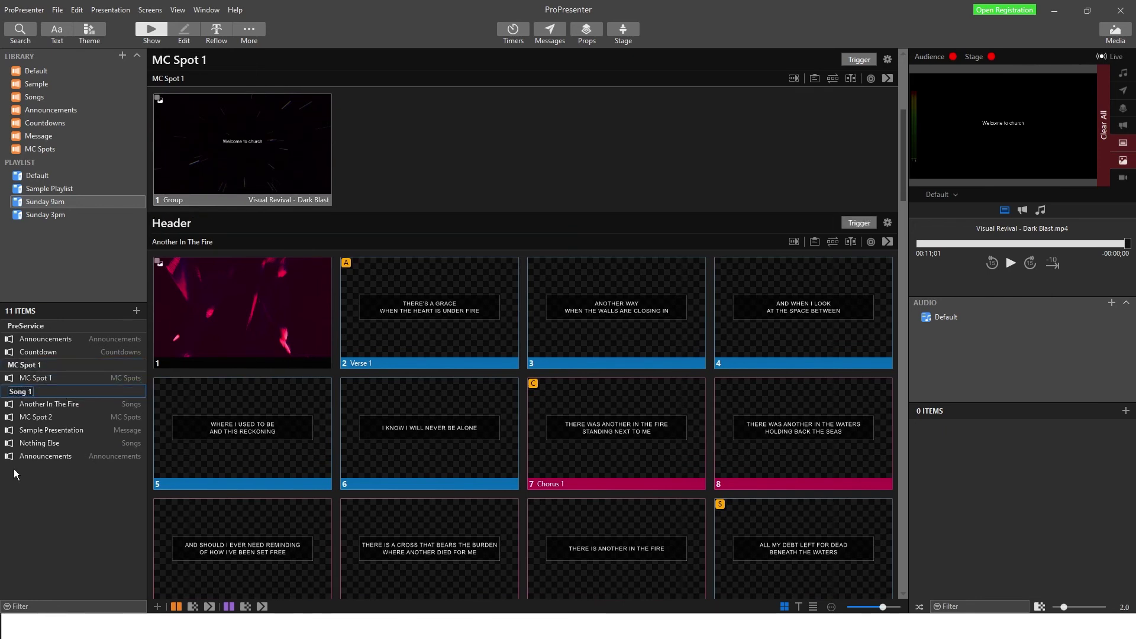
key("Return")
Step: Add a header above the MC Spot 2 presentation in the playlist and name it "MC Spot 2"
left_click(137, 311)
left_click(166, 325)
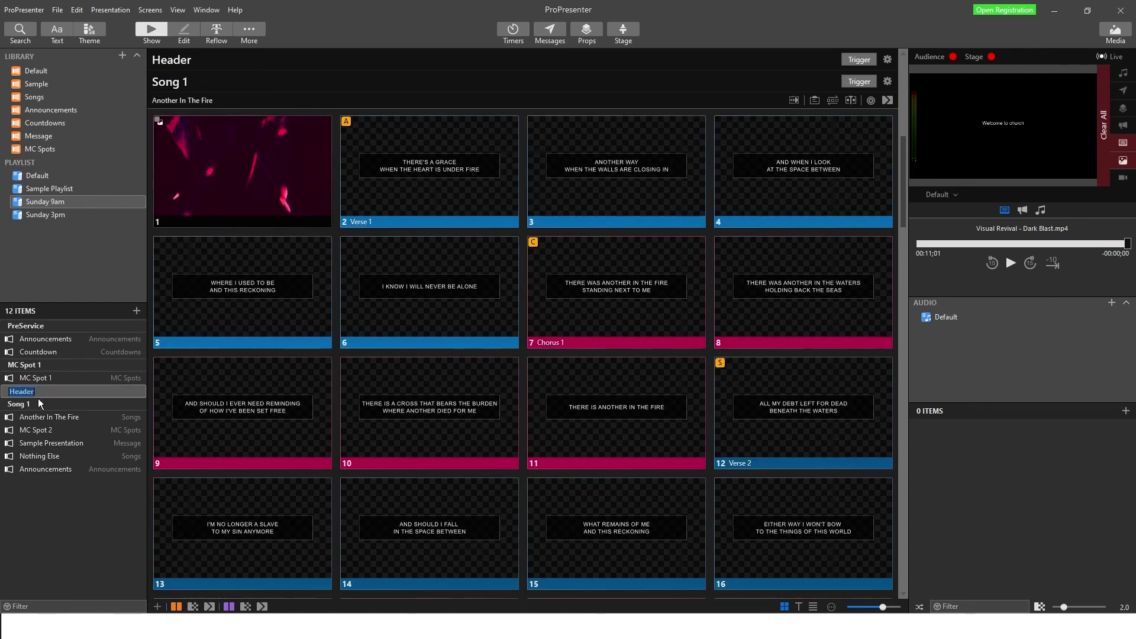
left_click_drag(59, 431, 36, 421)
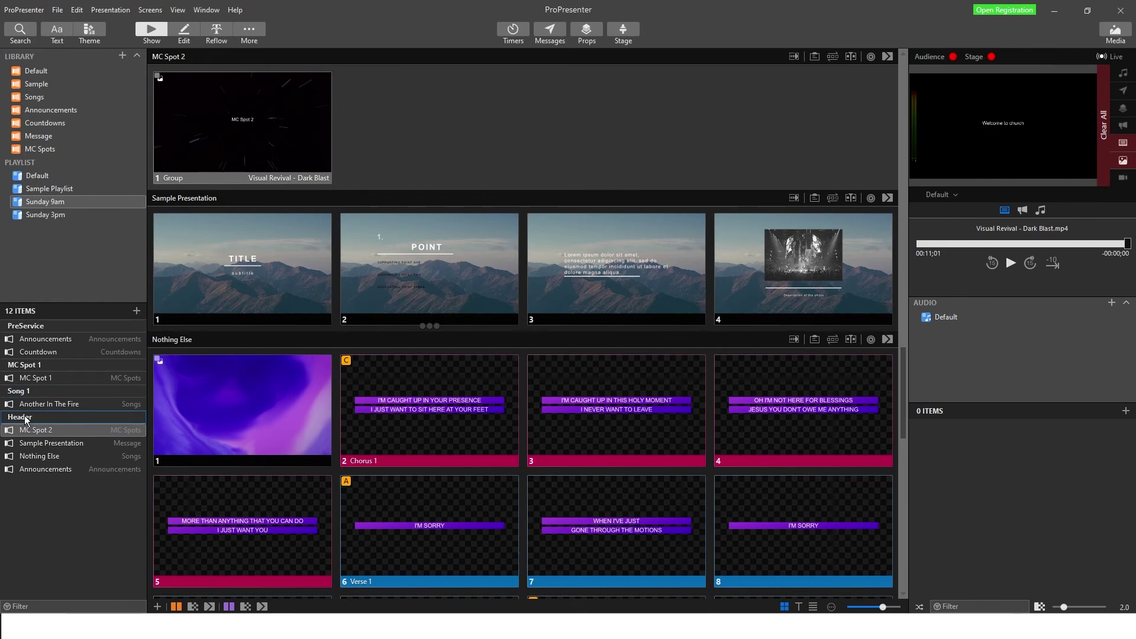
double_click(25, 418)
type("MC Spot 2")
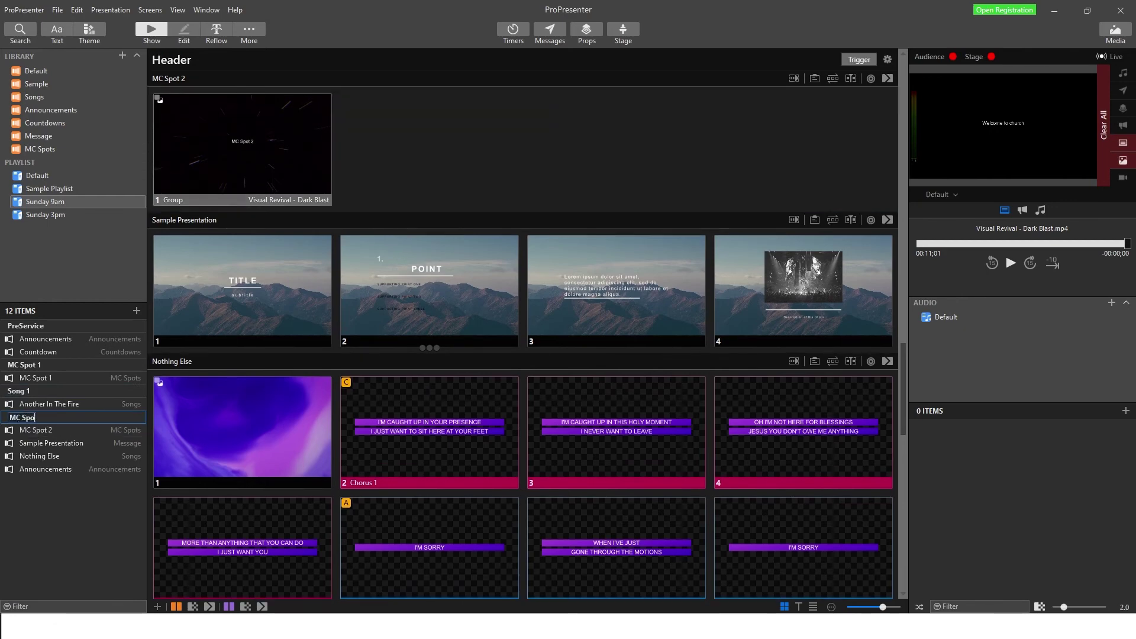
key("Return")
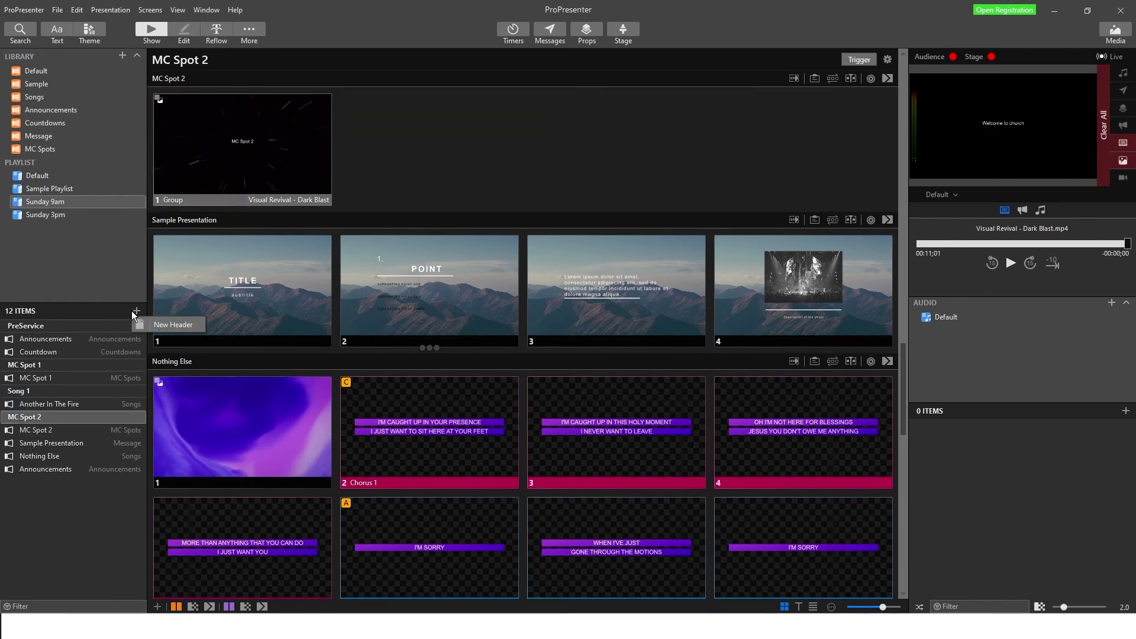
Step: Add a header above Sample Presentation in the playlist and name it "Message/sermon"
left_click(136, 311)
key("Return")
left_click_drag(59, 418, 64, 454)
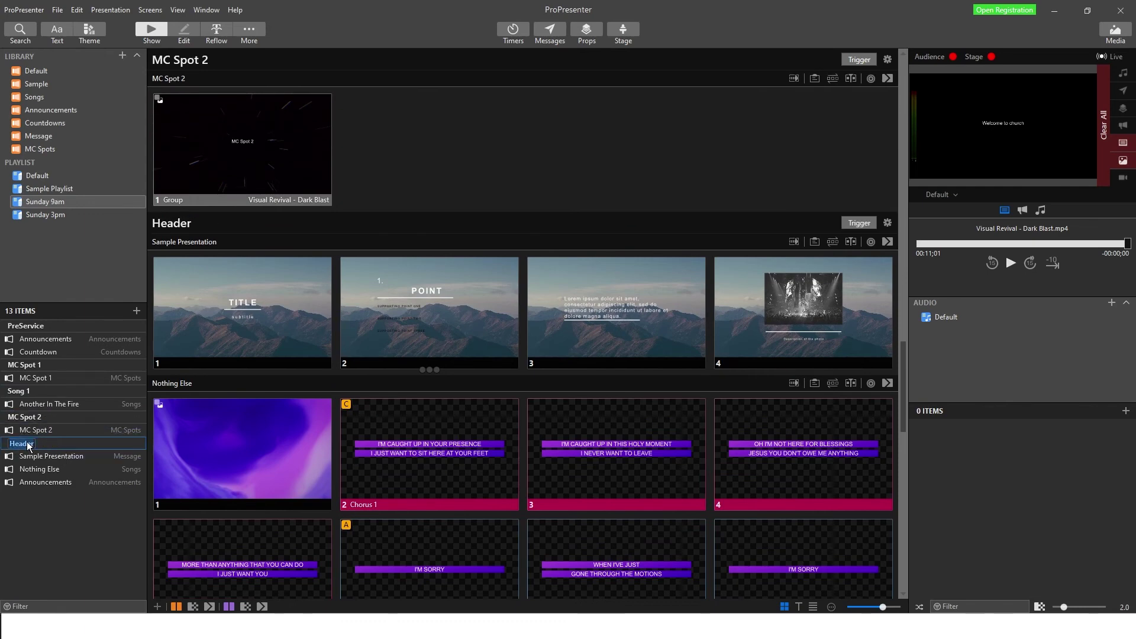
type("Message/sermon")
key("Return")
Step: Add a header above Nothing Else in the playlist and name it "Song 2"
left_click(136, 311)
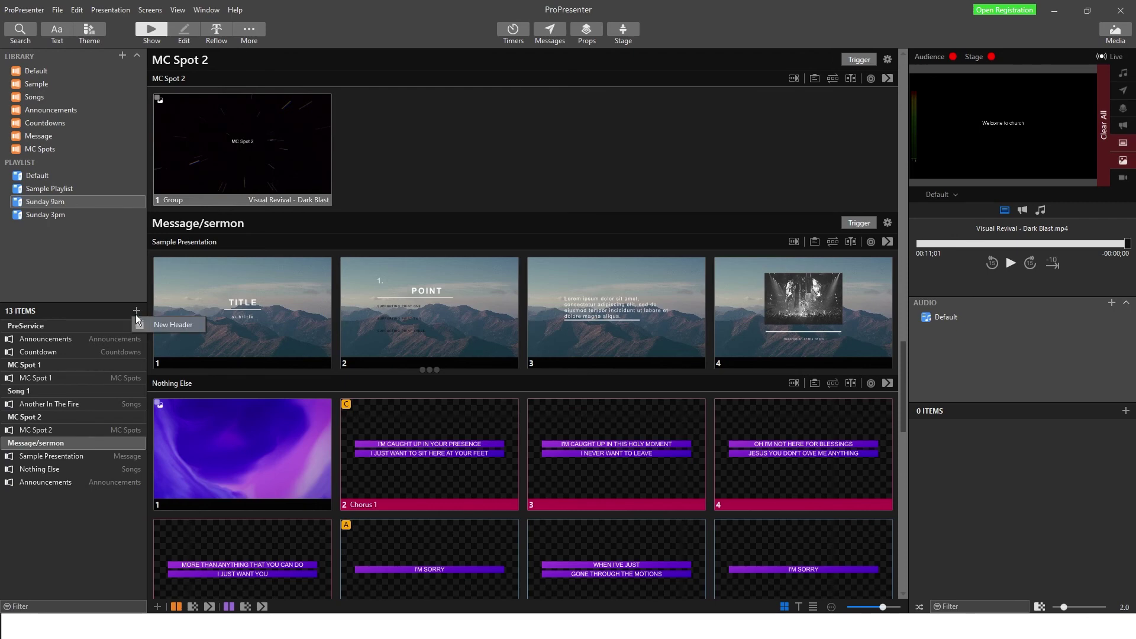
left_click(162, 327)
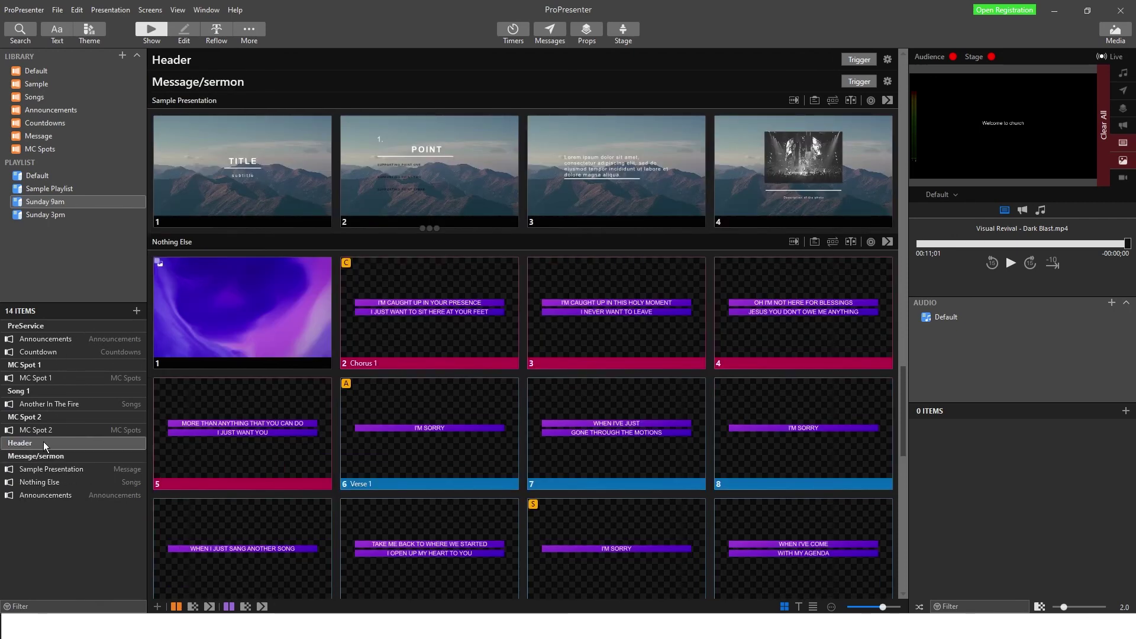
left_click(43, 482)
left_click_drag(52, 442, 55, 475)
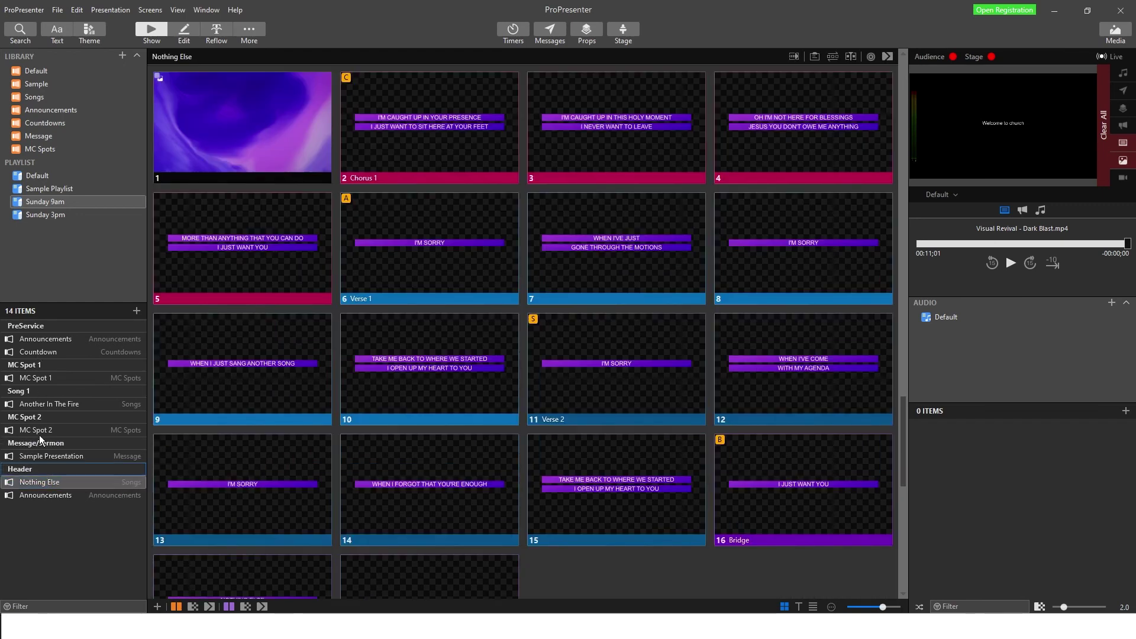
double_click(33, 467)
type("W")
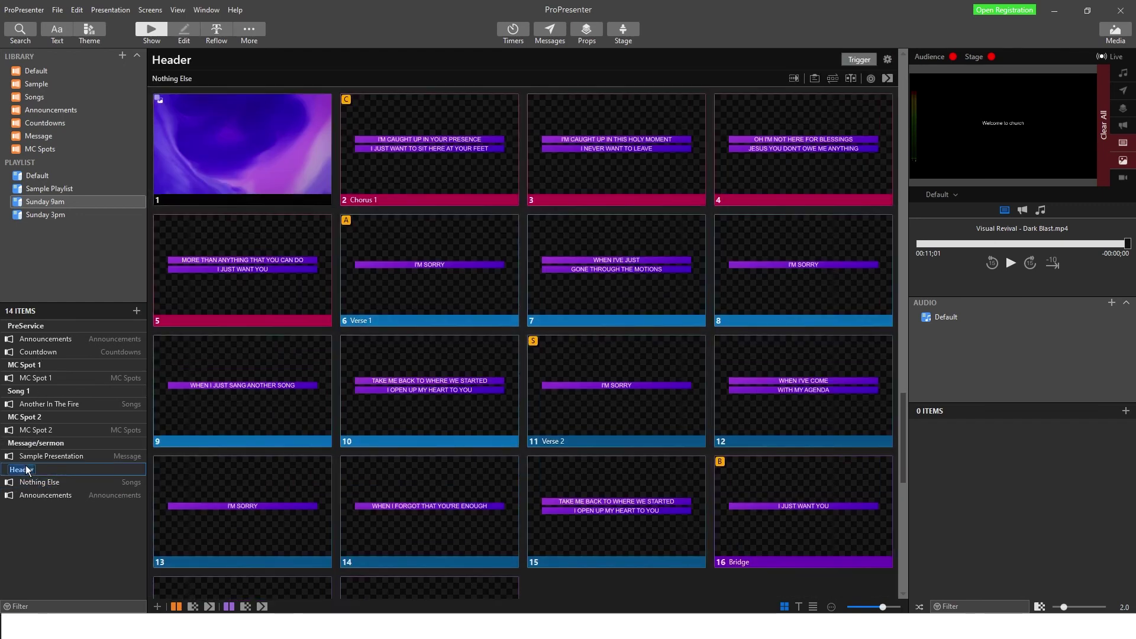
type("ong 2")
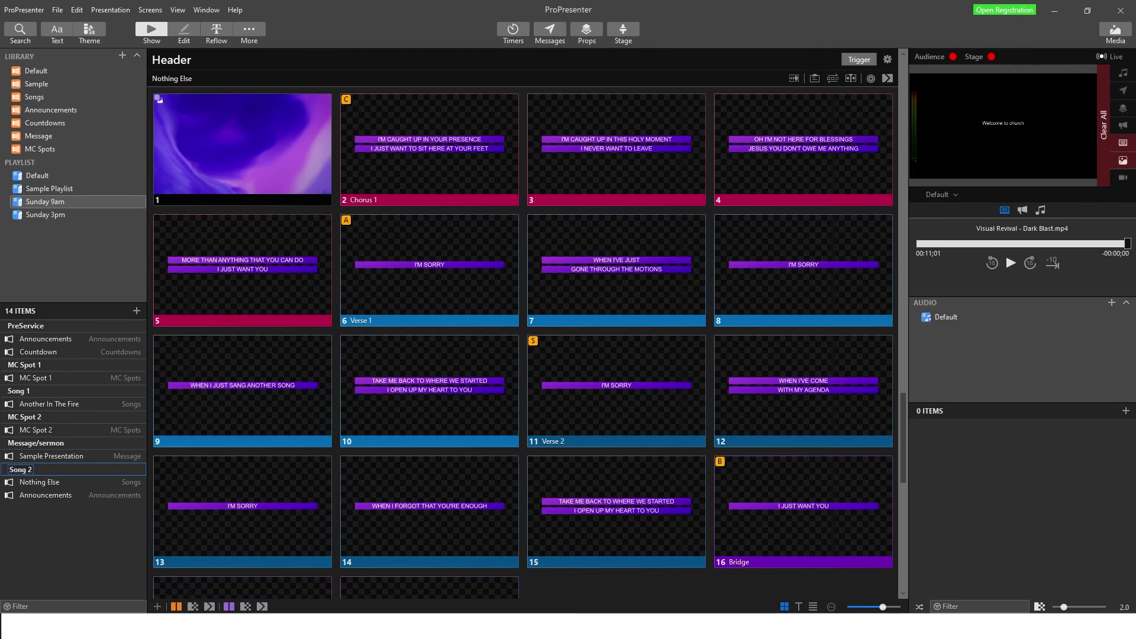
Step: Name the header above Nothing Else "Worship Song" and rename the Song 1 header as "Praise Song"
key("BackSpace")
type("Worship Song")
double_click(26, 391)
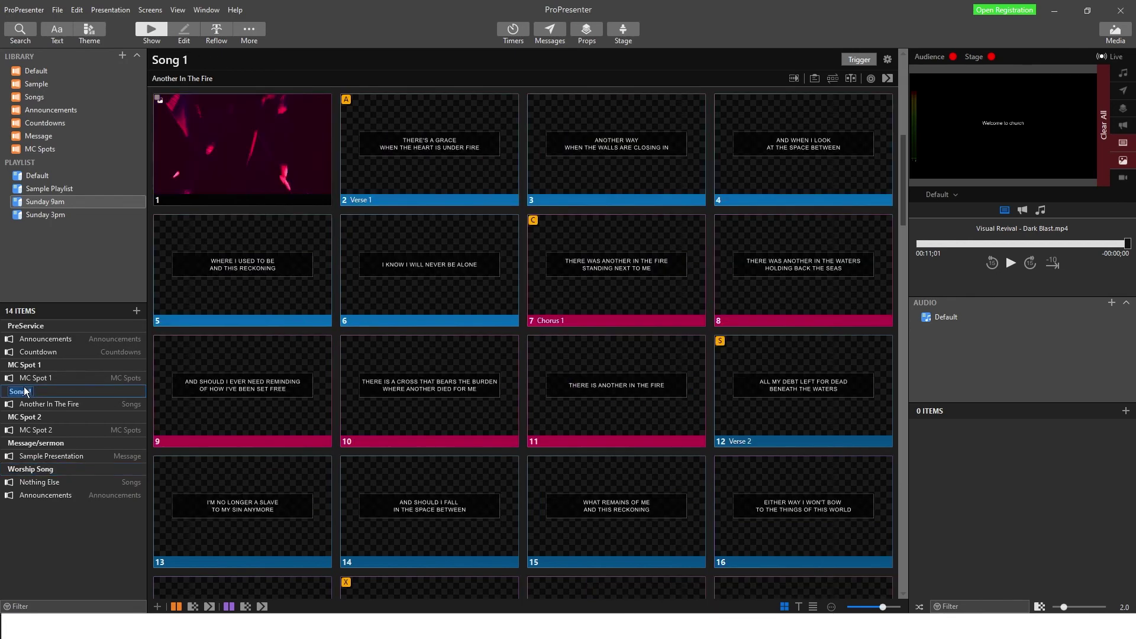
type("Praise Song")
key("Return")
Step: Add a header above the last Announcements presentation in the playlist and name it "Post Service"
left_click(137, 312)
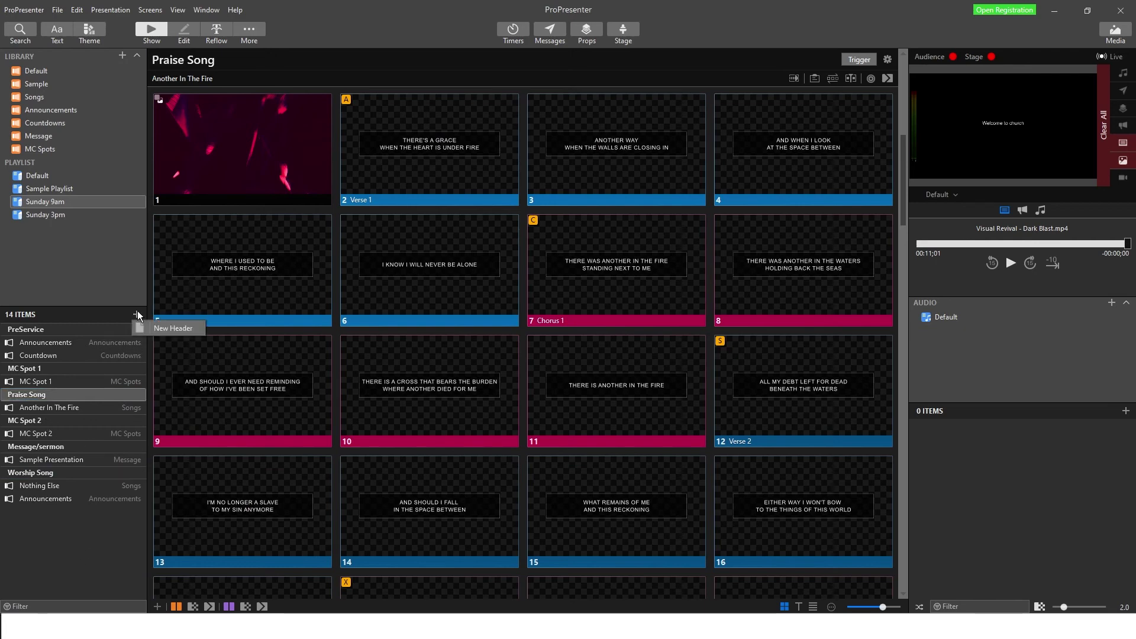
left_click(142, 324)
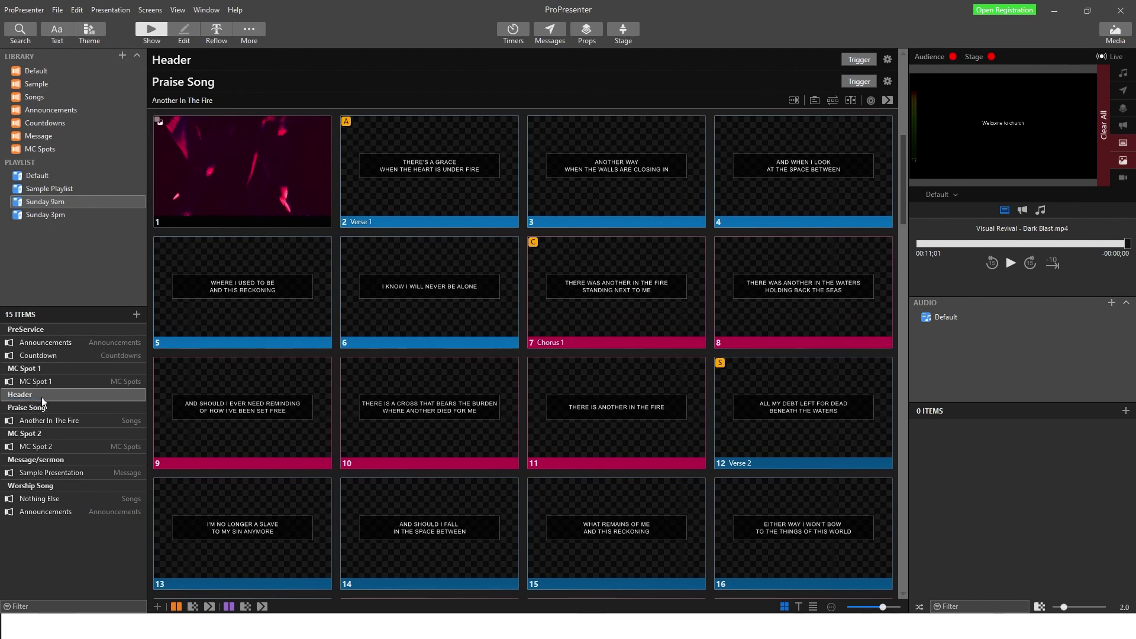
left_click(27, 497)
left_click_drag(16, 395, 14, 513)
double_click(22, 500)
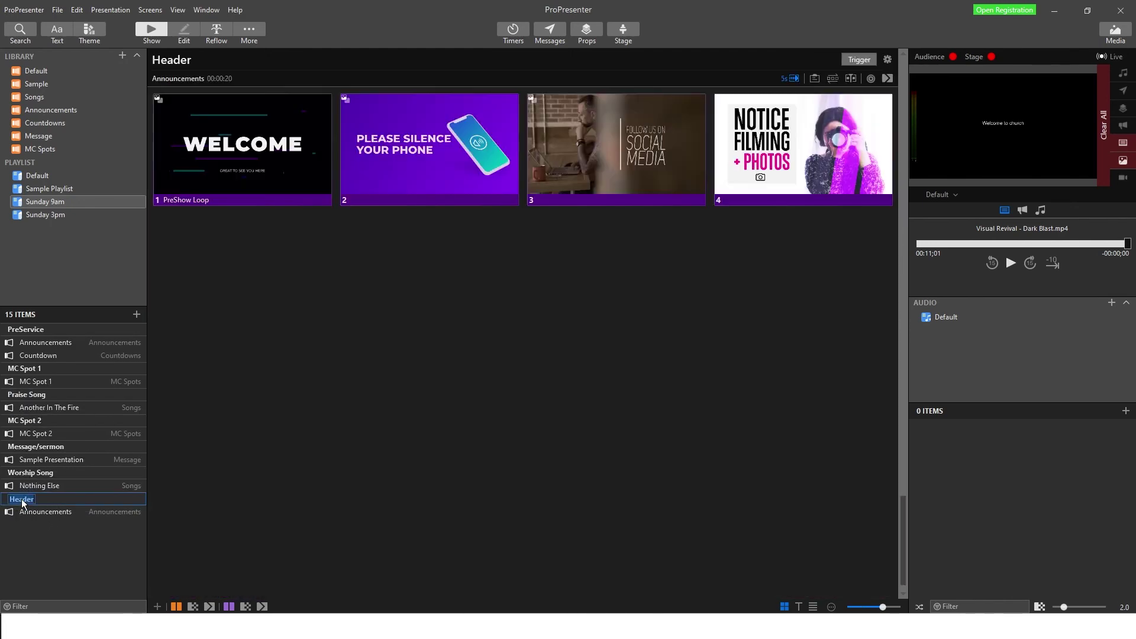
type("Post Service")
key("Return")
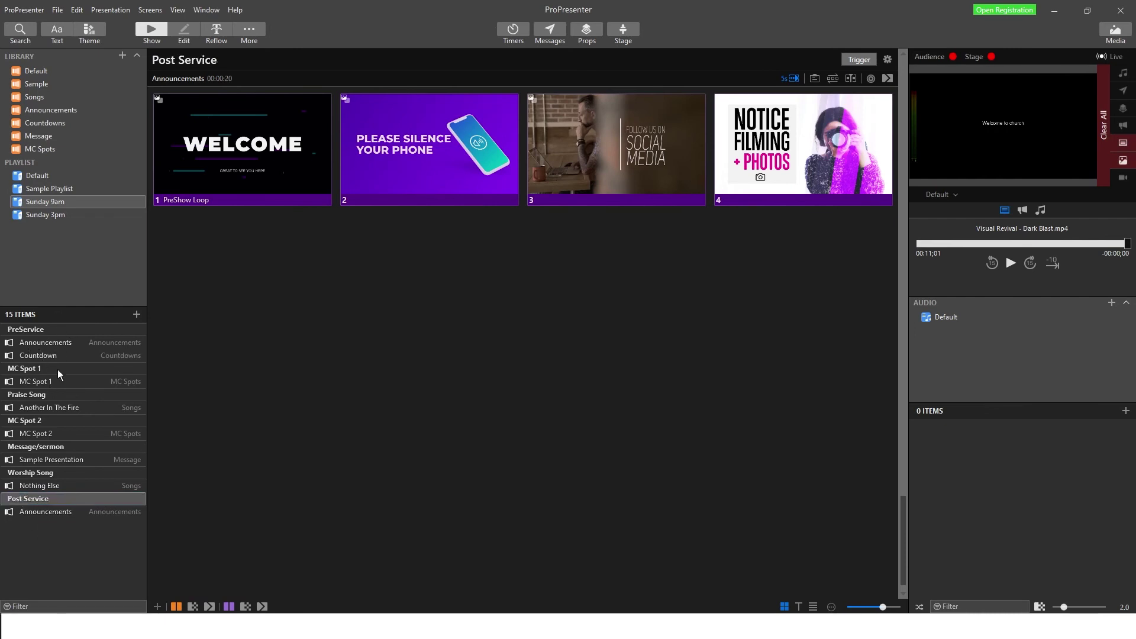
Step: Change the color of the PreService header to teal
left_click(52, 329)
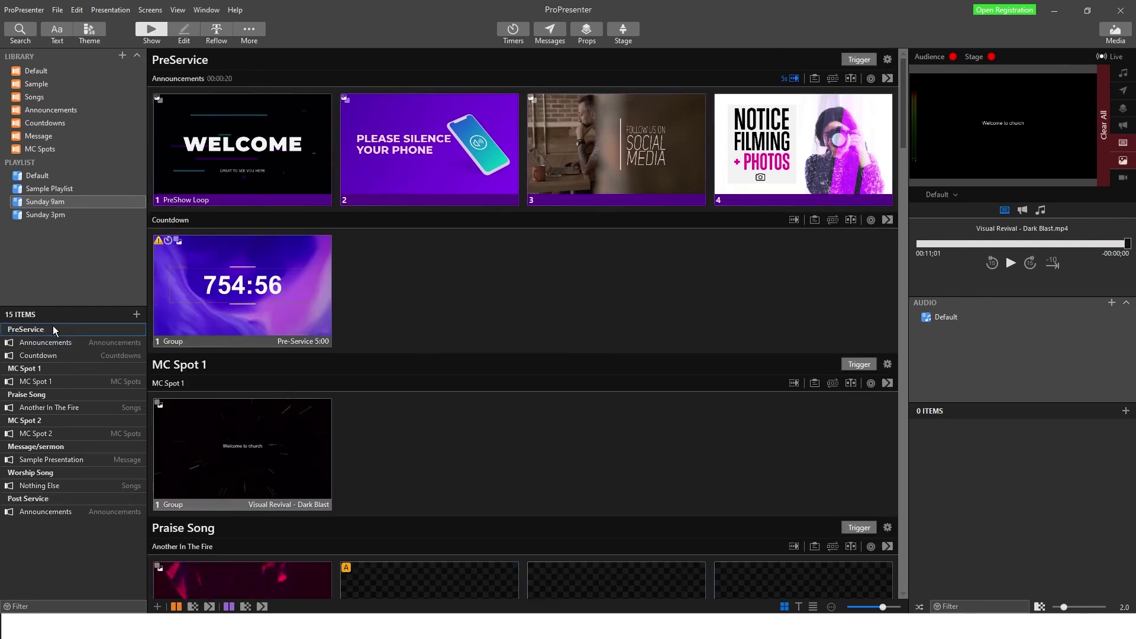
right_click(53, 330)
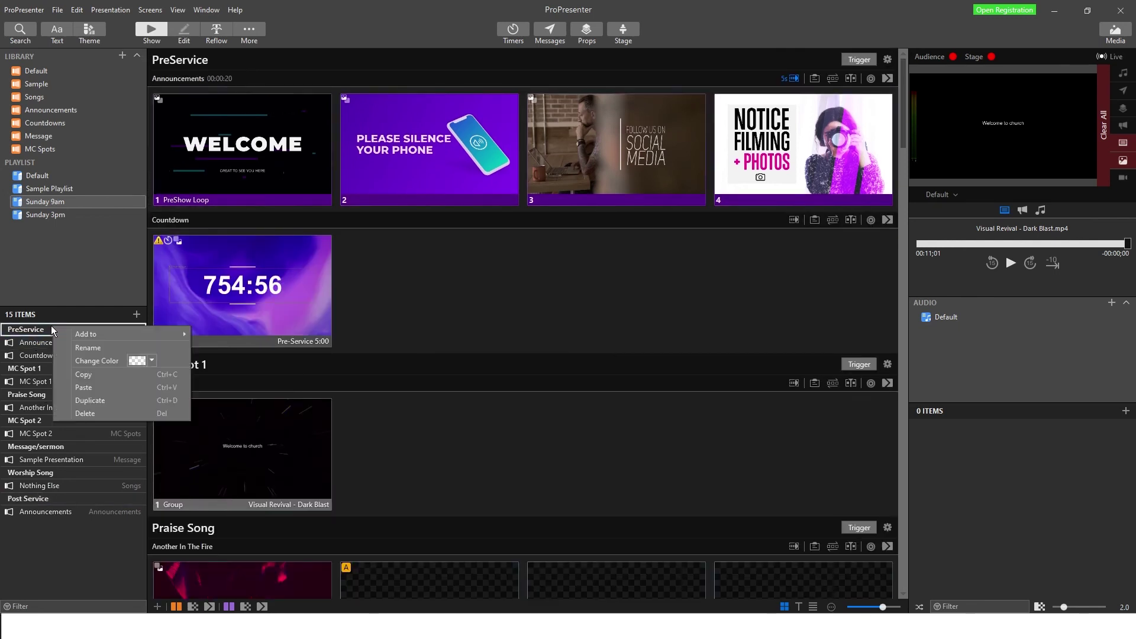
left_click(43, 330)
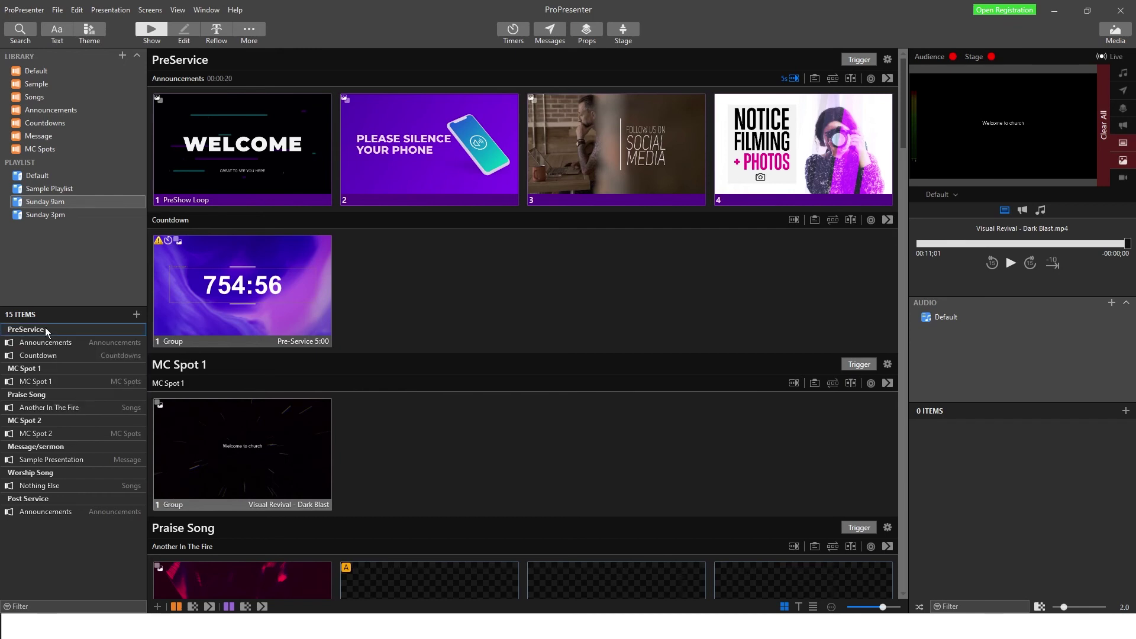
right_click(47, 328)
left_click(145, 362)
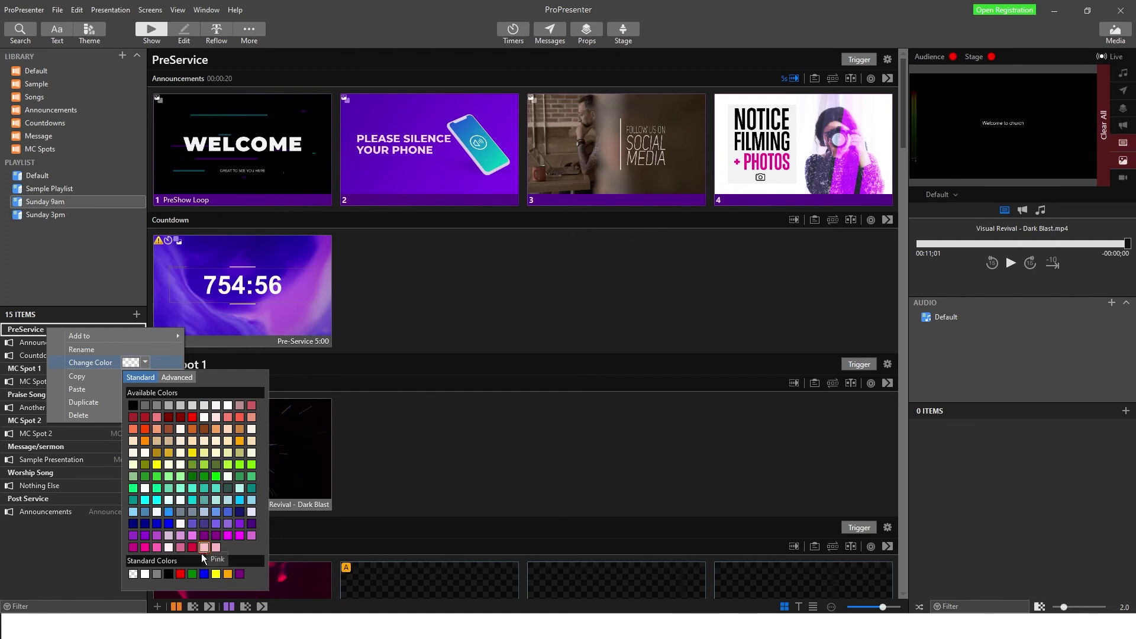
left_click(143, 500)
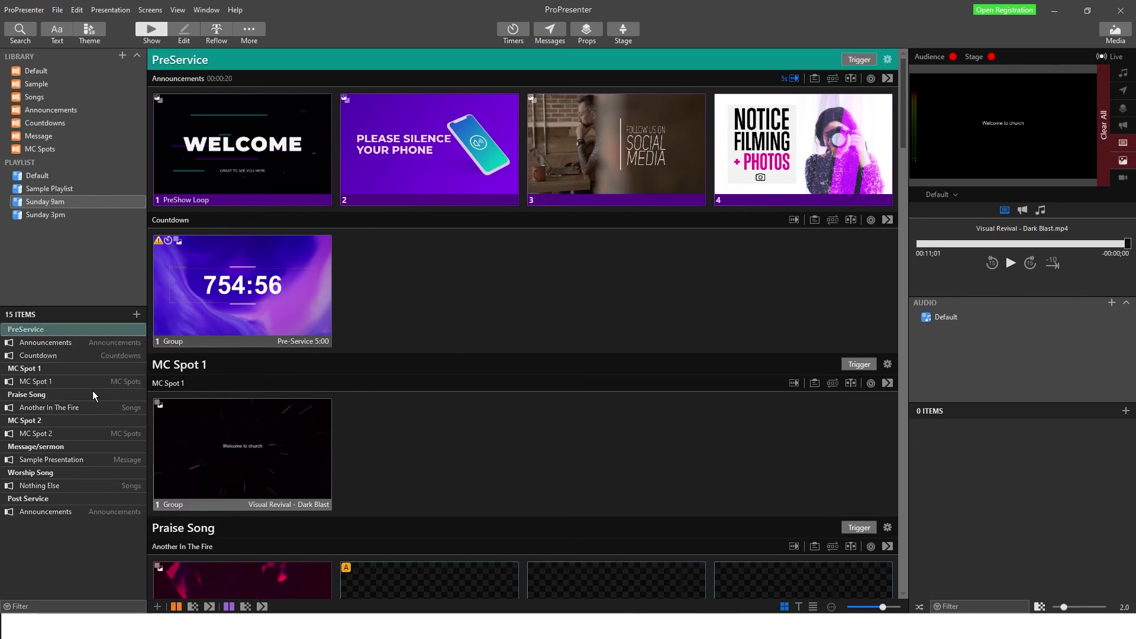
Step: Color the MC Spot 1 and Praise Song headers the same teal as the PreService header
left_click(112, 367)
right_click(119, 367)
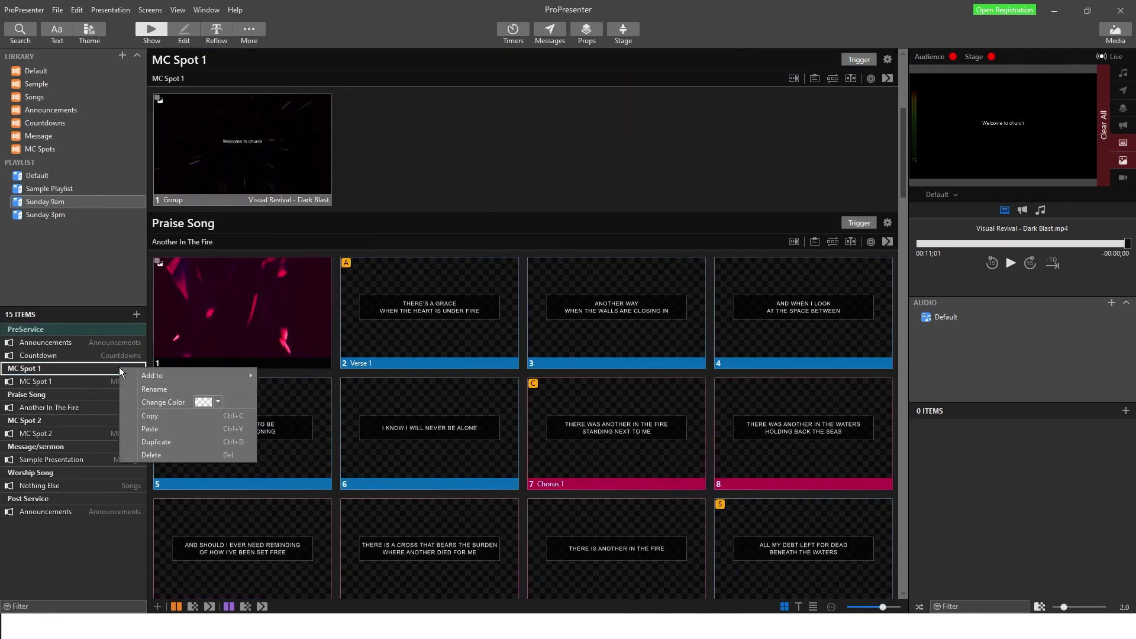
left_click(218, 402)
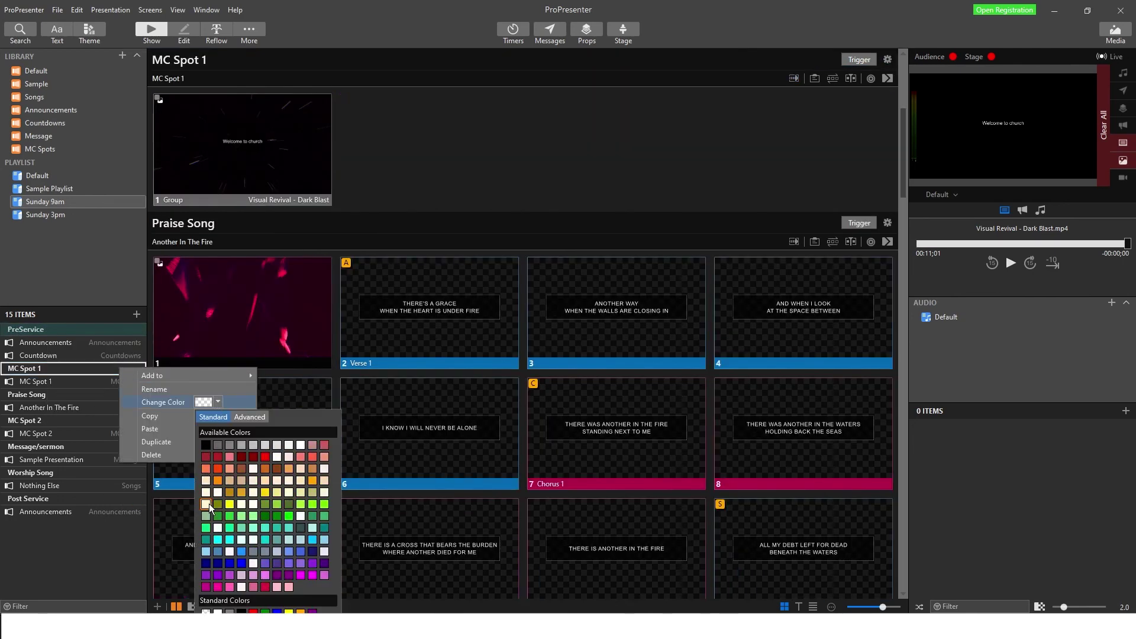
left_click(206, 539)
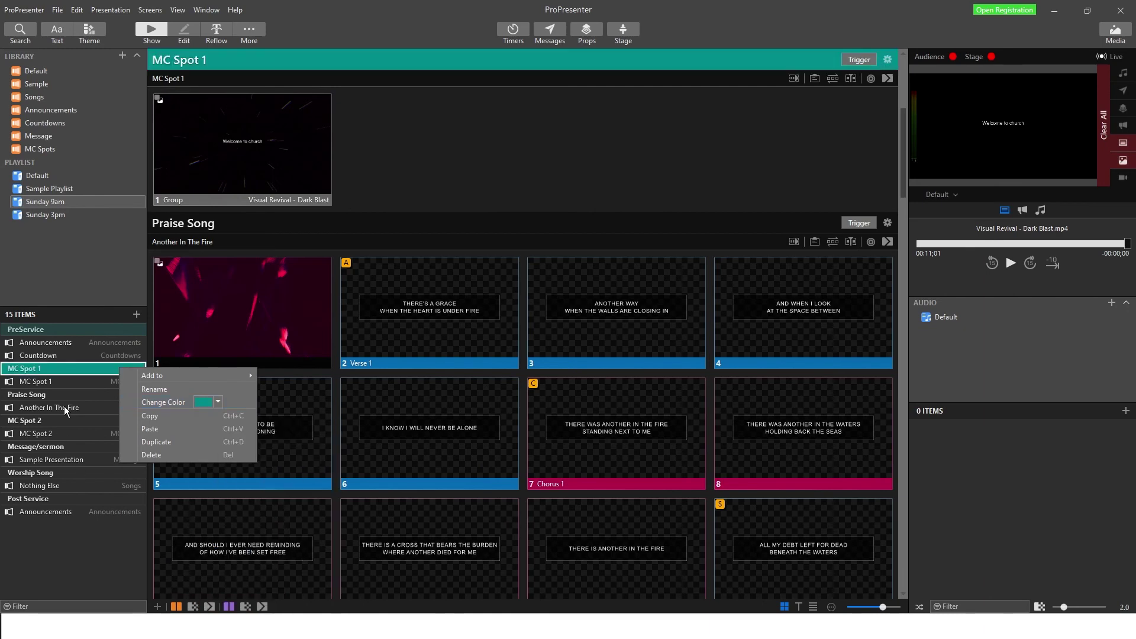
left_click(118, 395)
right_click(132, 393)
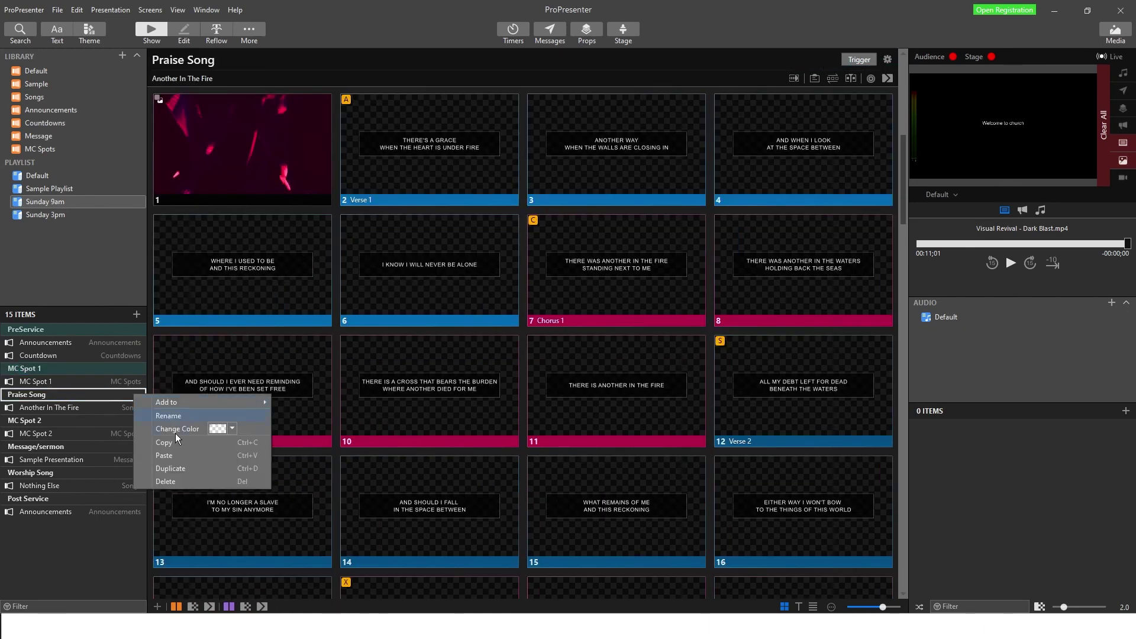
left_click(226, 428)
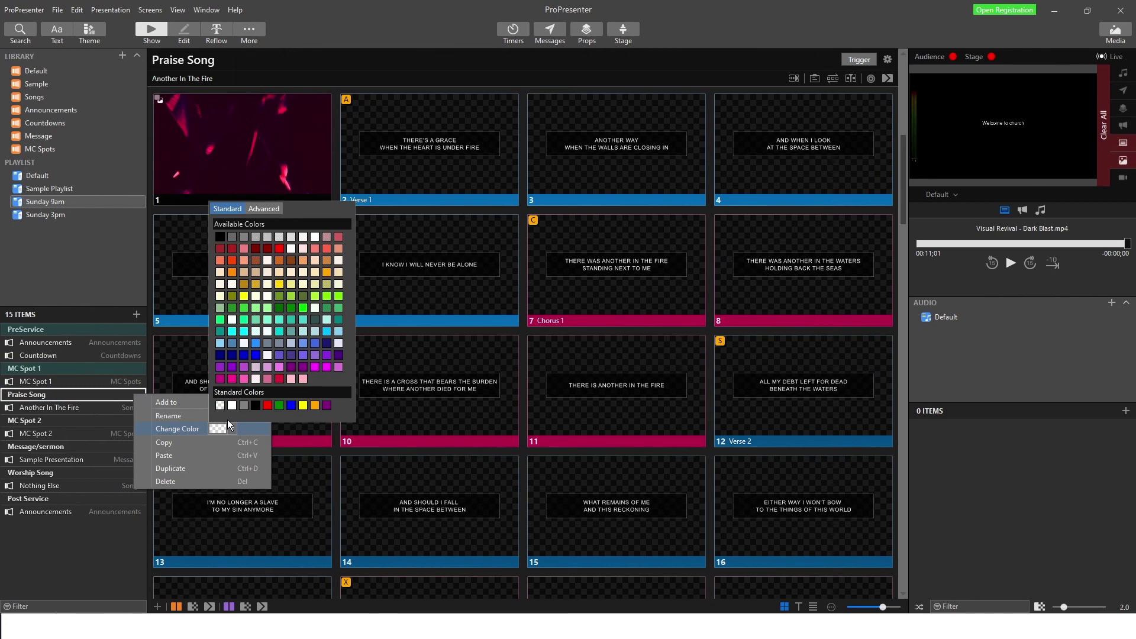
left_click(219, 323)
Step: Apply the same teal color to the MC Spot 2 and Message/sermon headers
left_click(79, 417)
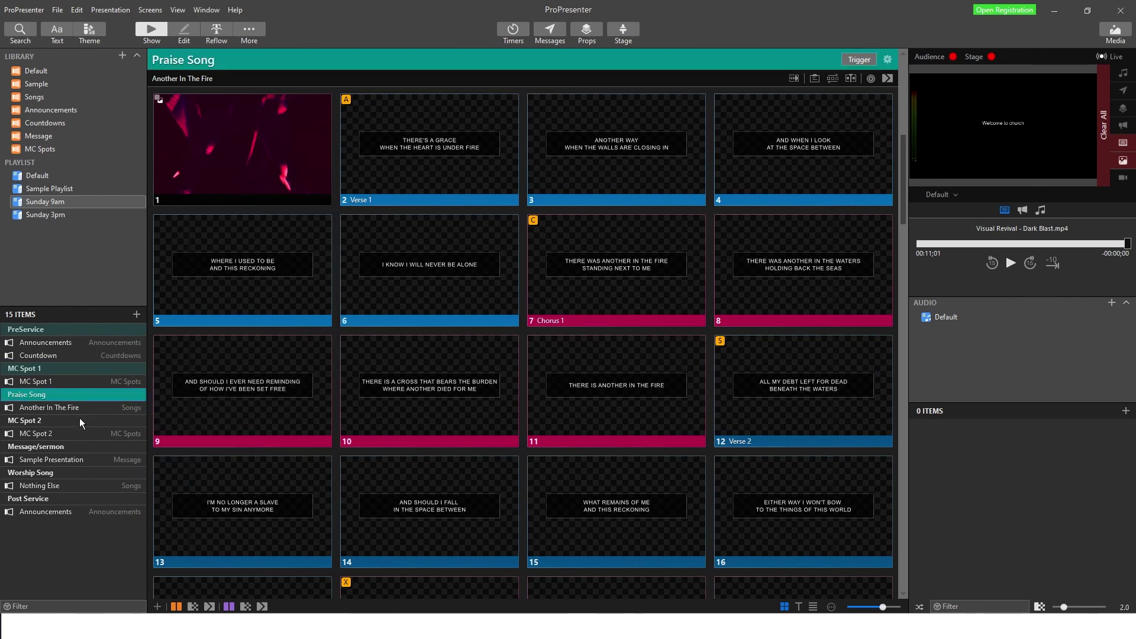
right_click(115, 420)
left_click(211, 453)
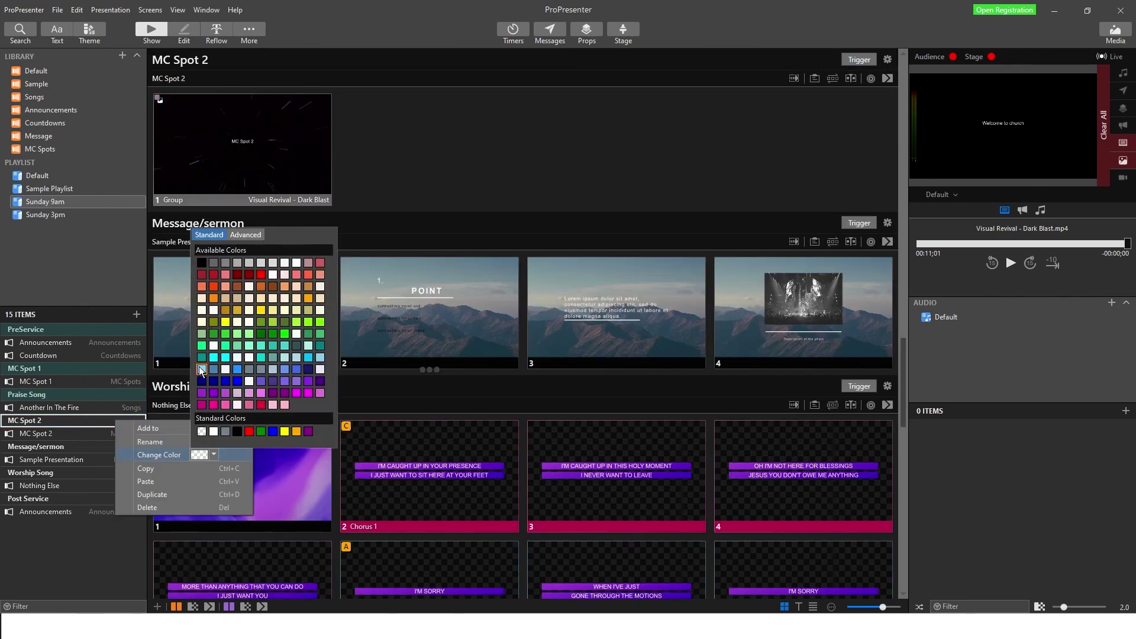
left_click(202, 362)
left_click(52, 448)
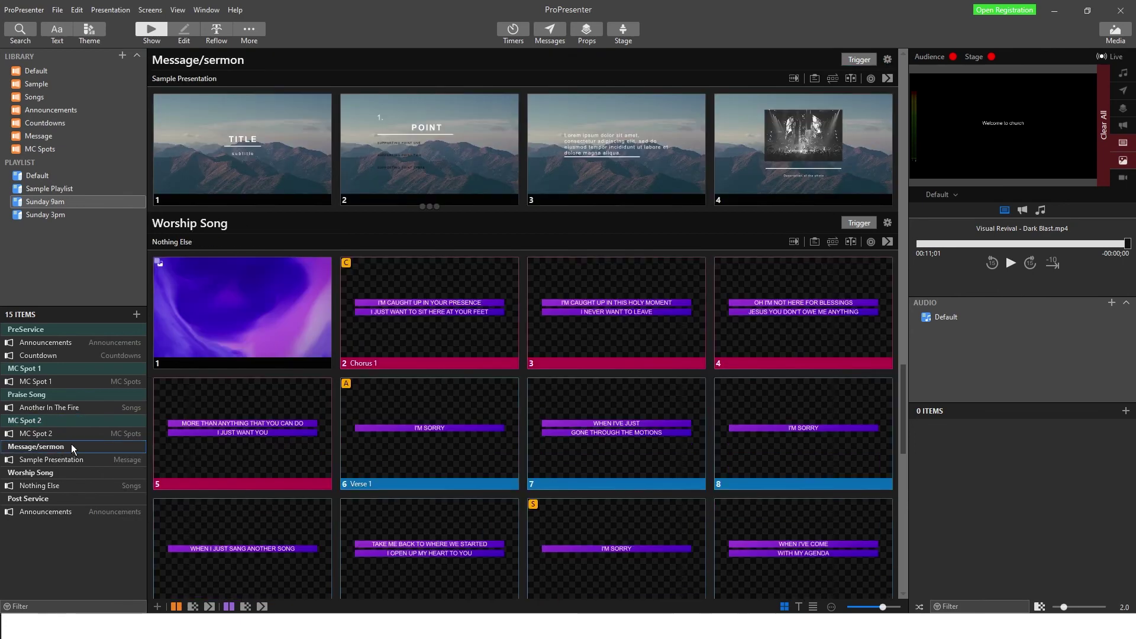
right_click(75, 446)
left_click(173, 479)
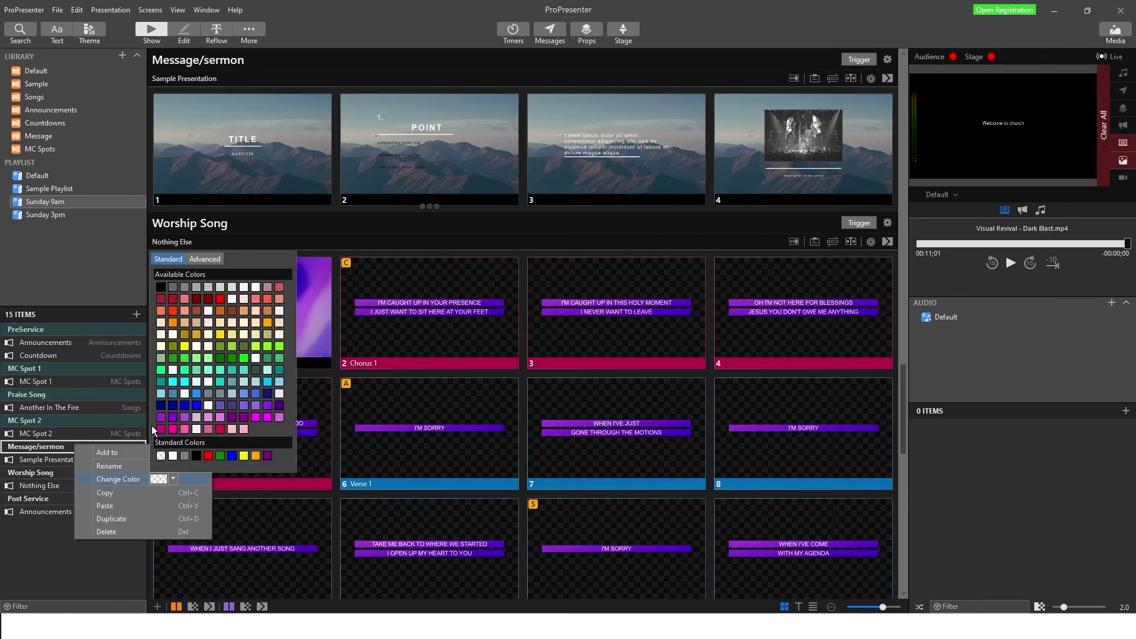
left_click(155, 383)
Step: Apply the same teal color to the Worship Song and Post Service headers
left_click(36, 475)
right_click(95, 471)
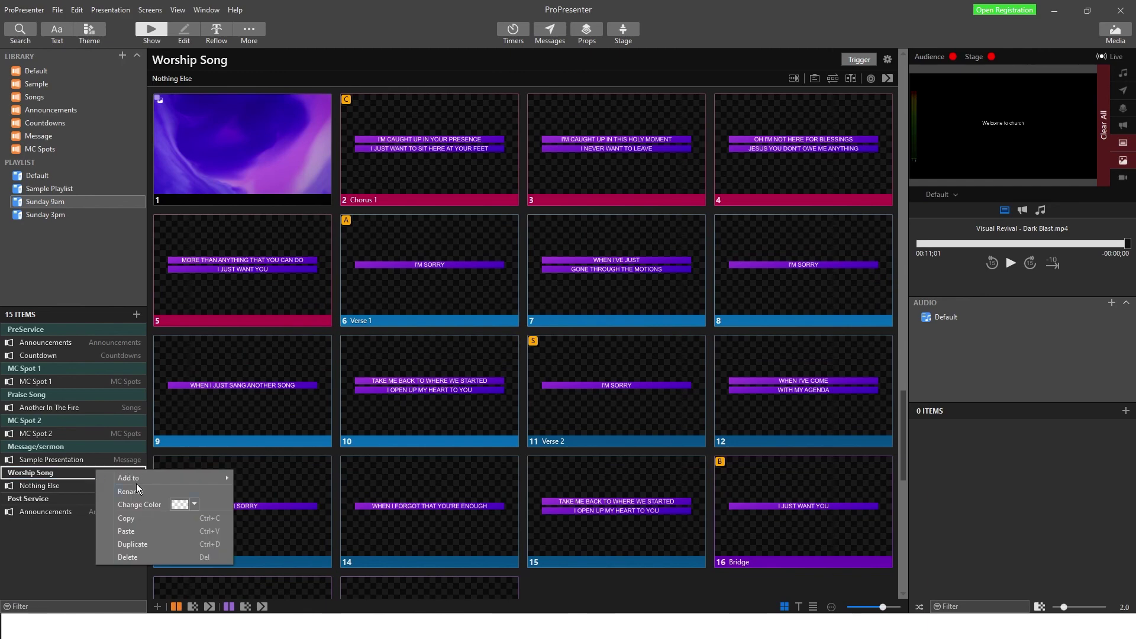
left_click(188, 504)
left_click(179, 414)
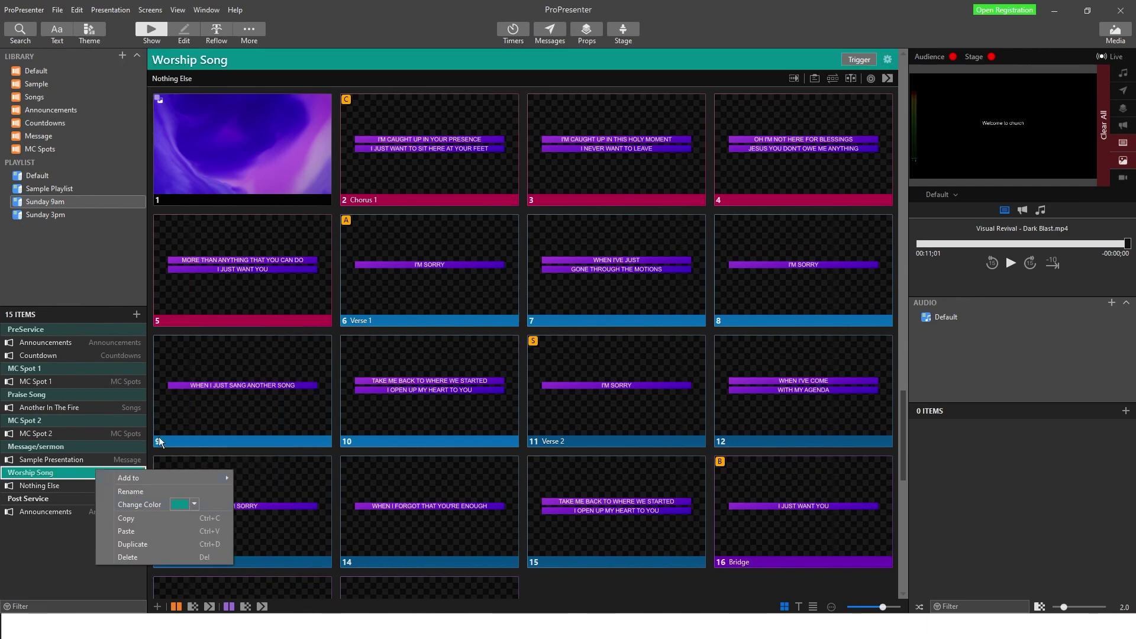
left_click(53, 498)
right_click(110, 497)
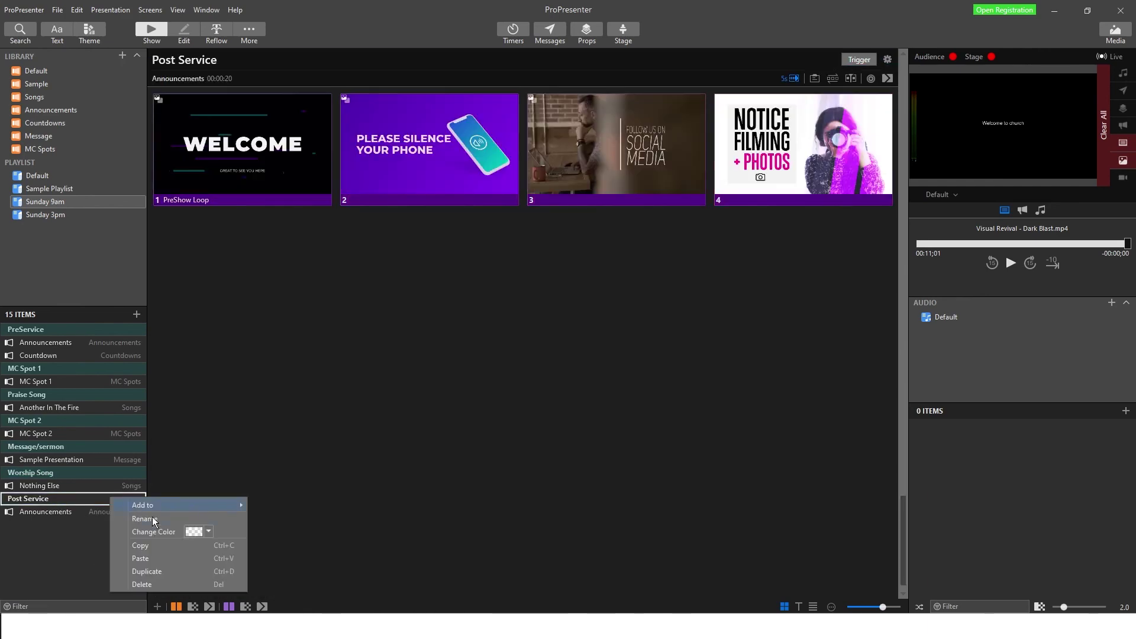
left_click(194, 530)
left_click(197, 435)
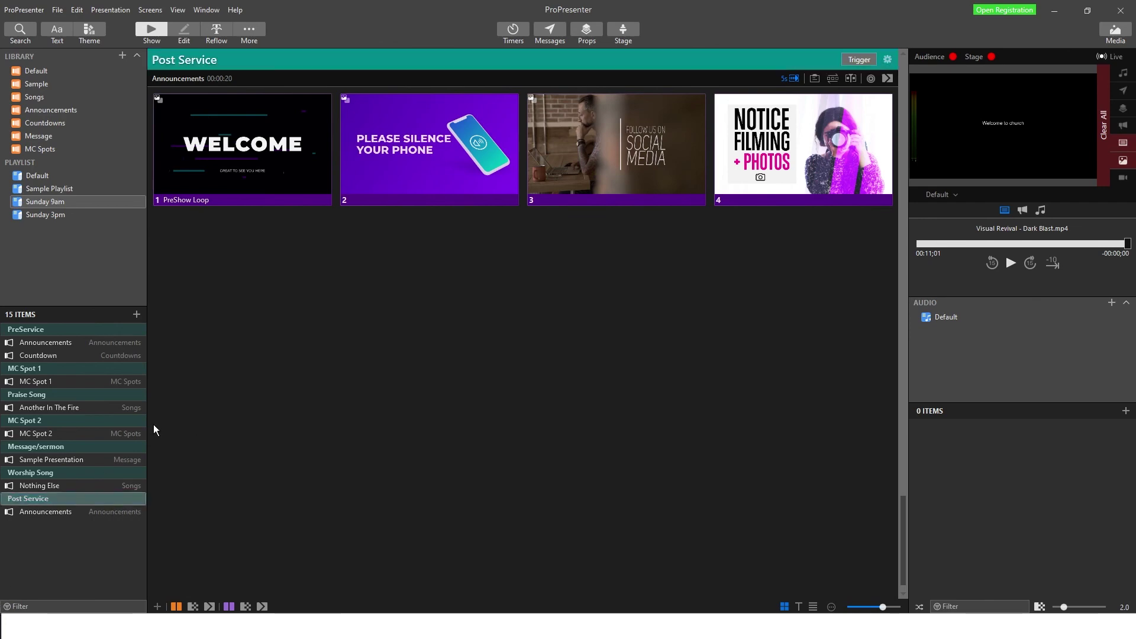
Step: Look through the playlist's color-coded sections and the presentations under the closing headers
scroll(293, 407, "up", 6)
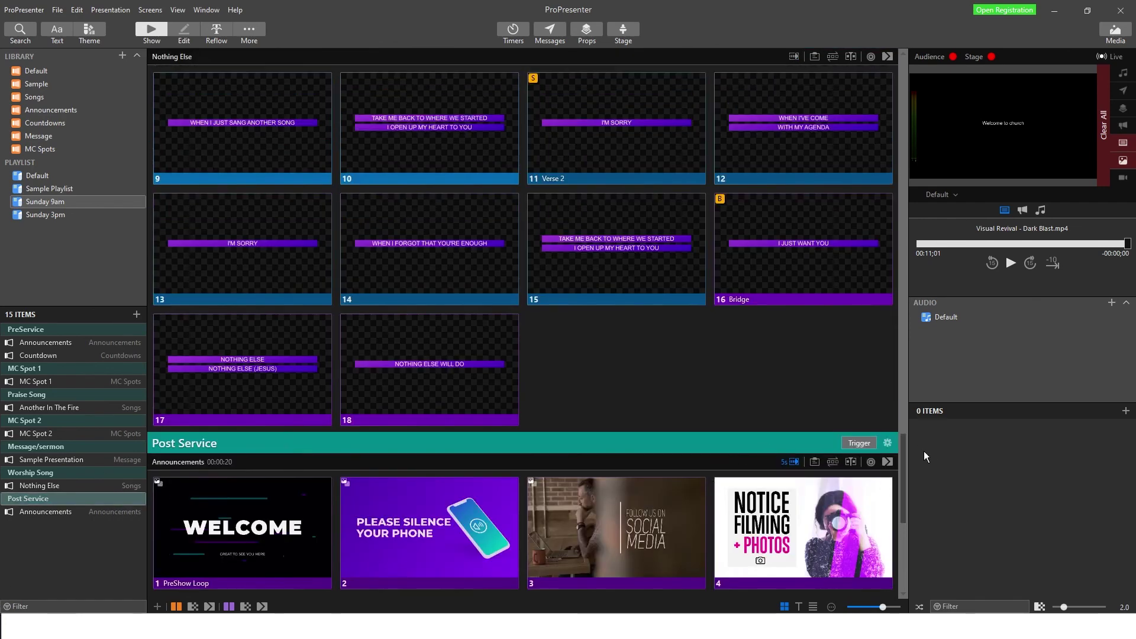
left_click_drag(904, 479, 905, 9)
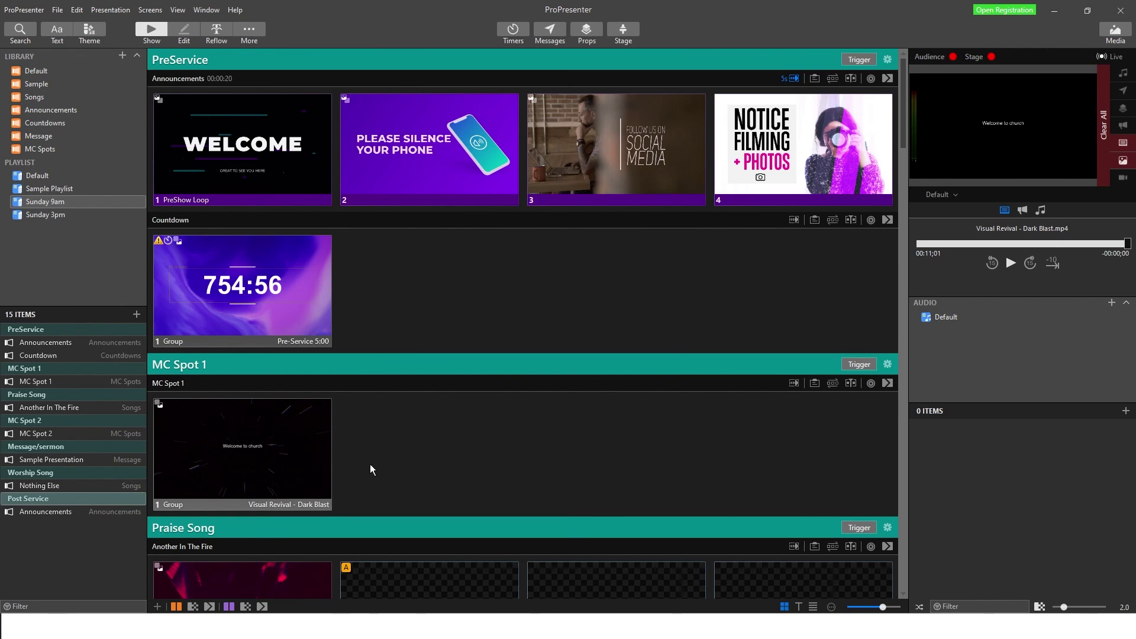
scroll(424, 328, "down", 3)
scroll(423, 327, "up", 3)
left_click(33, 510)
left_click(36, 472)
left_click(37, 462)
left_click(39, 484)
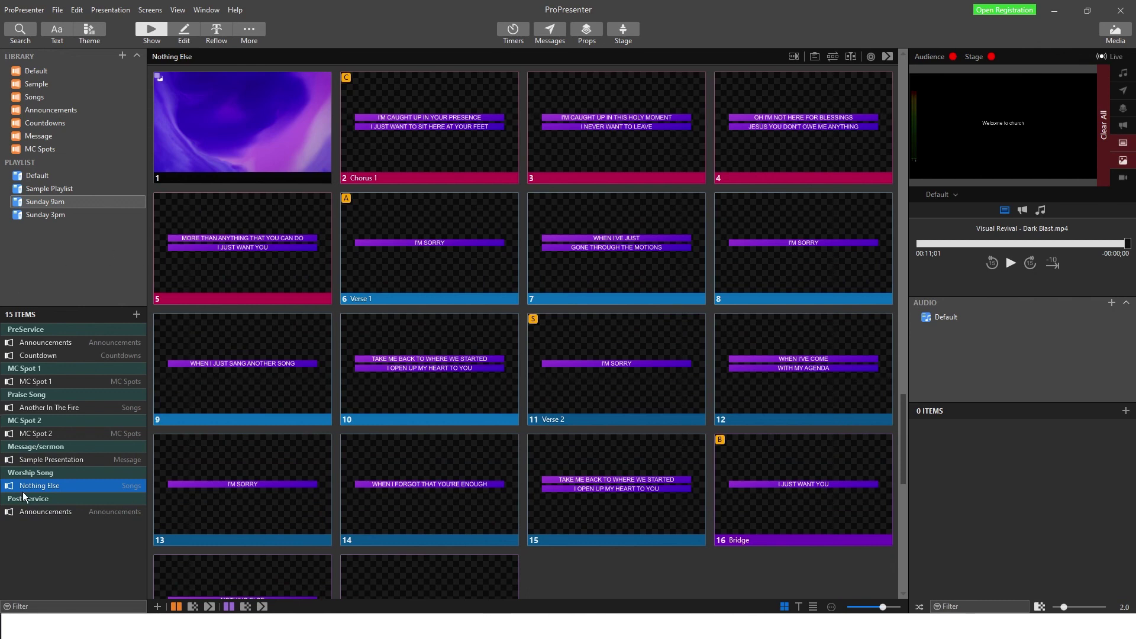
Step: Replace Nothing Else under the Worship Song header with Another In The Fire from the Songs library
left_click(34, 97)
left_click_drag(51, 330, 51, 204)
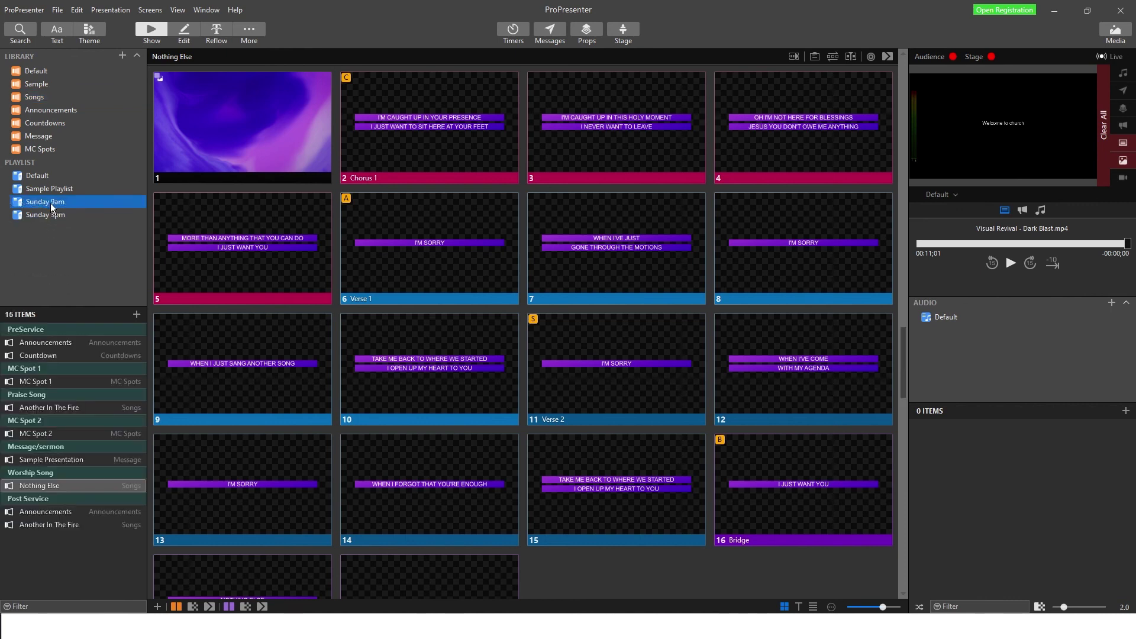
left_click(42, 482)
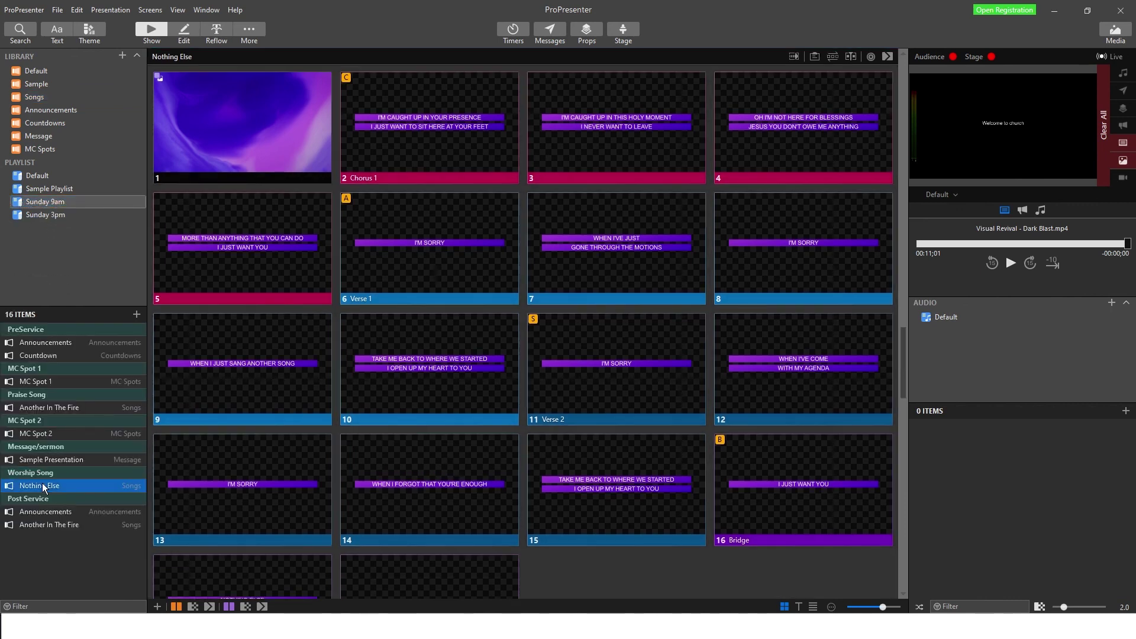
right_click(41, 482)
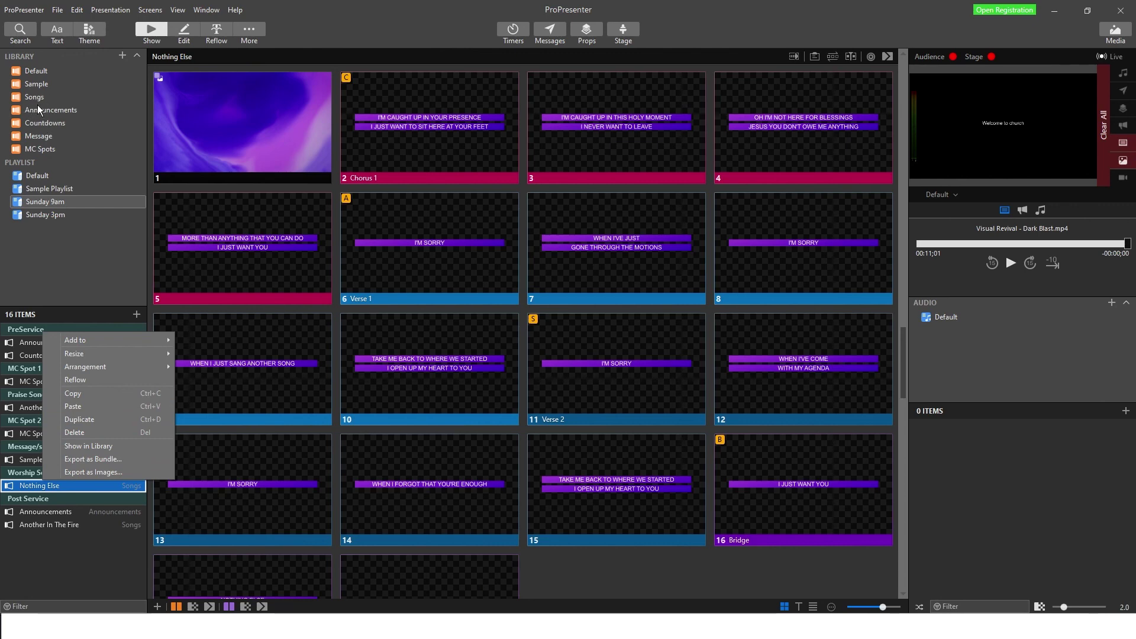
left_click(95, 427)
left_click_drag(55, 510, 56, 482)
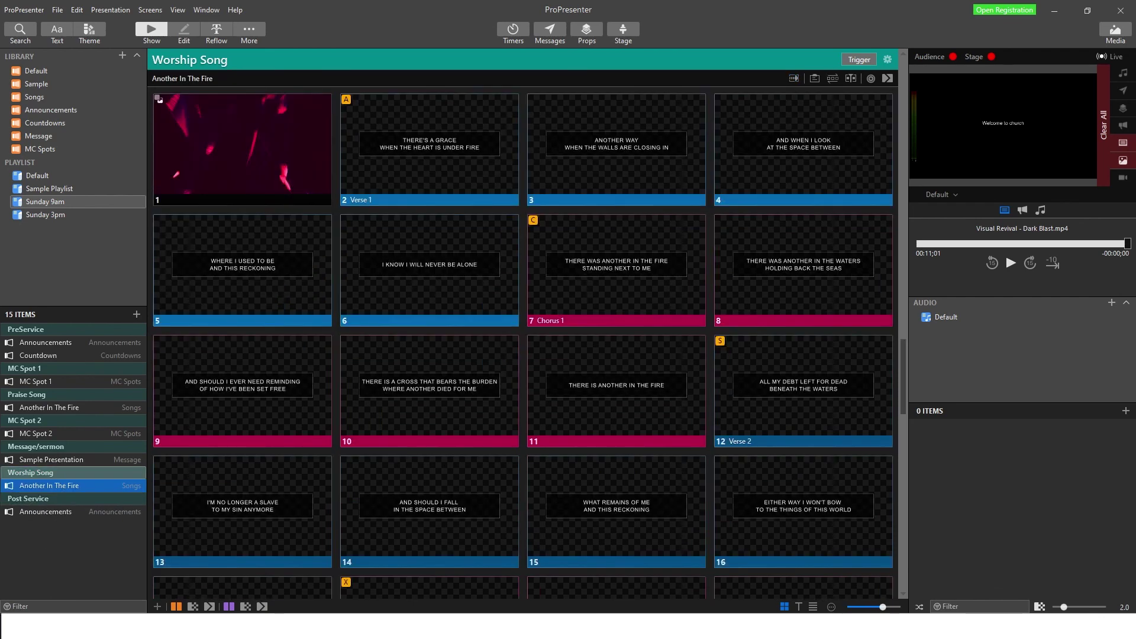
Step: Replace Another In The Fire under the Praise Song header with Good Grace from the Songs library
left_click(51, 407)
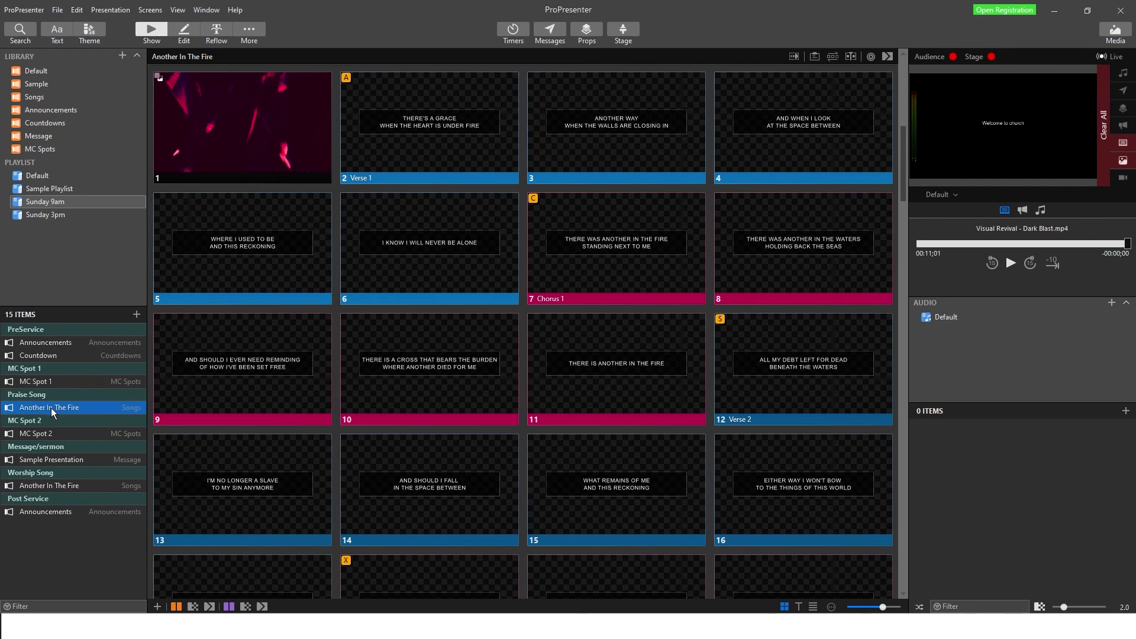
key("Delete")
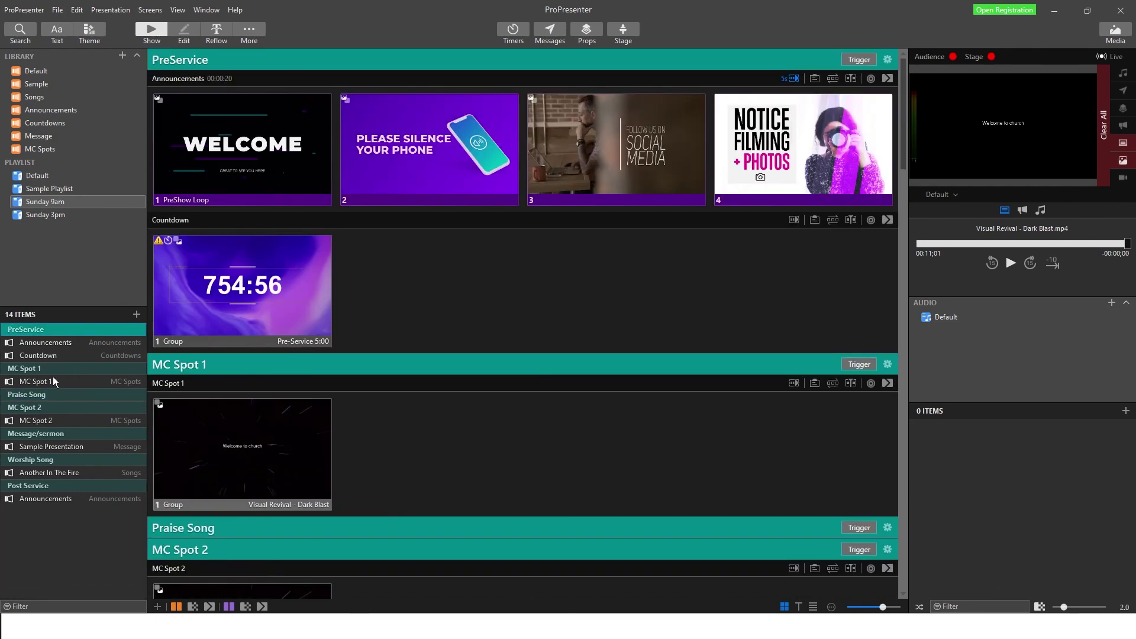
left_click(37, 395)
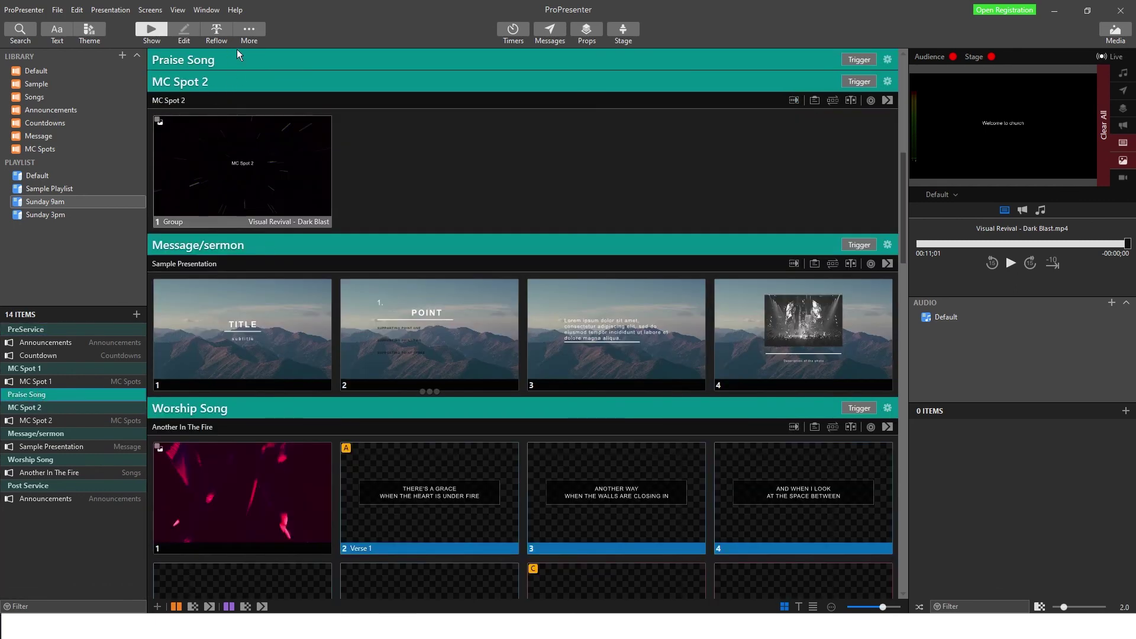
left_click(34, 97)
left_click_drag(38, 342, 64, 204)
left_click(64, 202)
left_click_drag(30, 511, 28, 408)
scroll(361, 282, "up", 3)
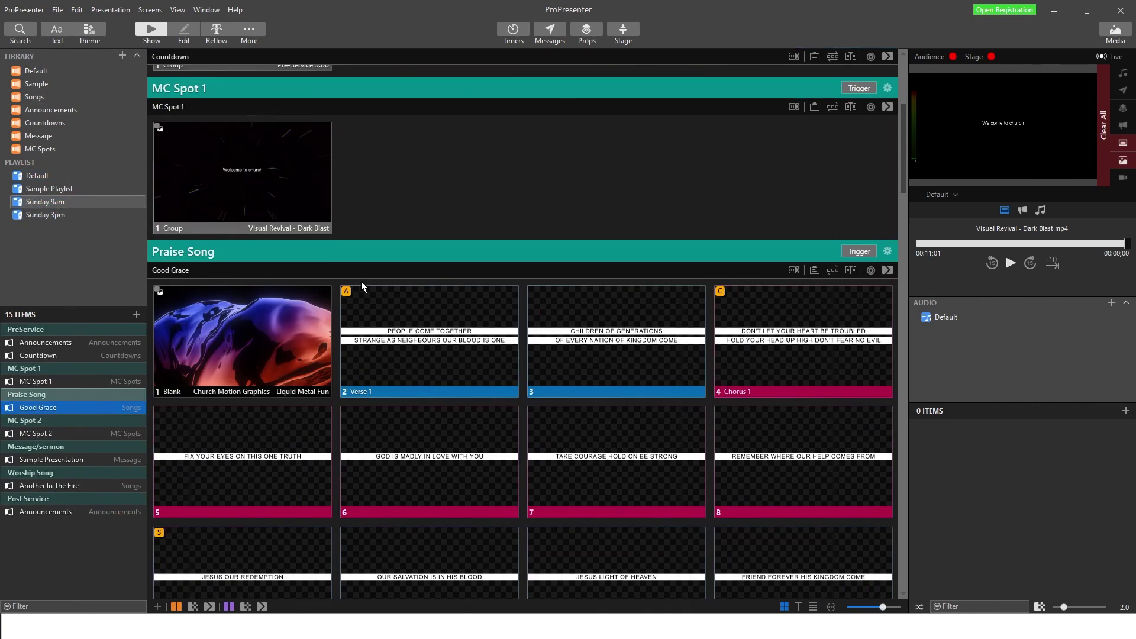
scroll(381, 364, "down", 3)
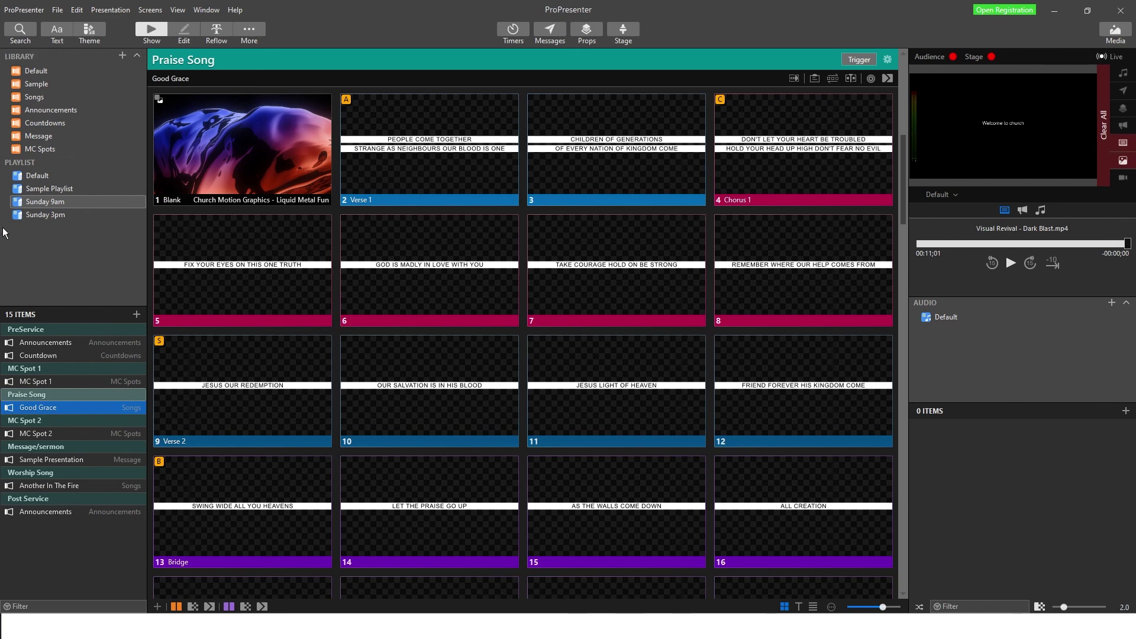
left_click(84, 595)
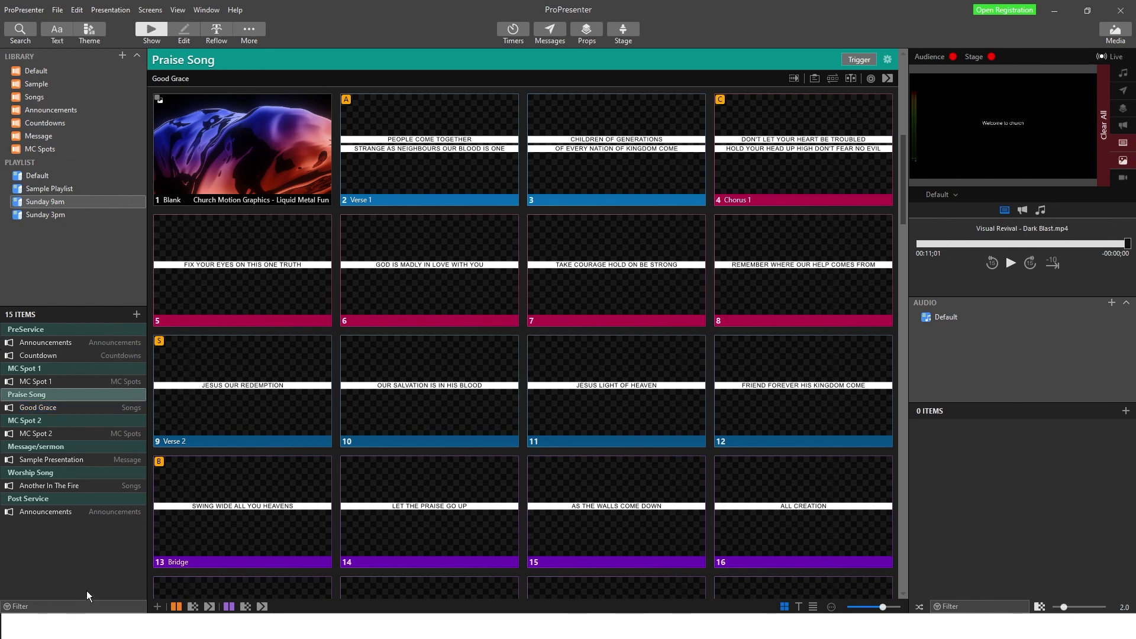